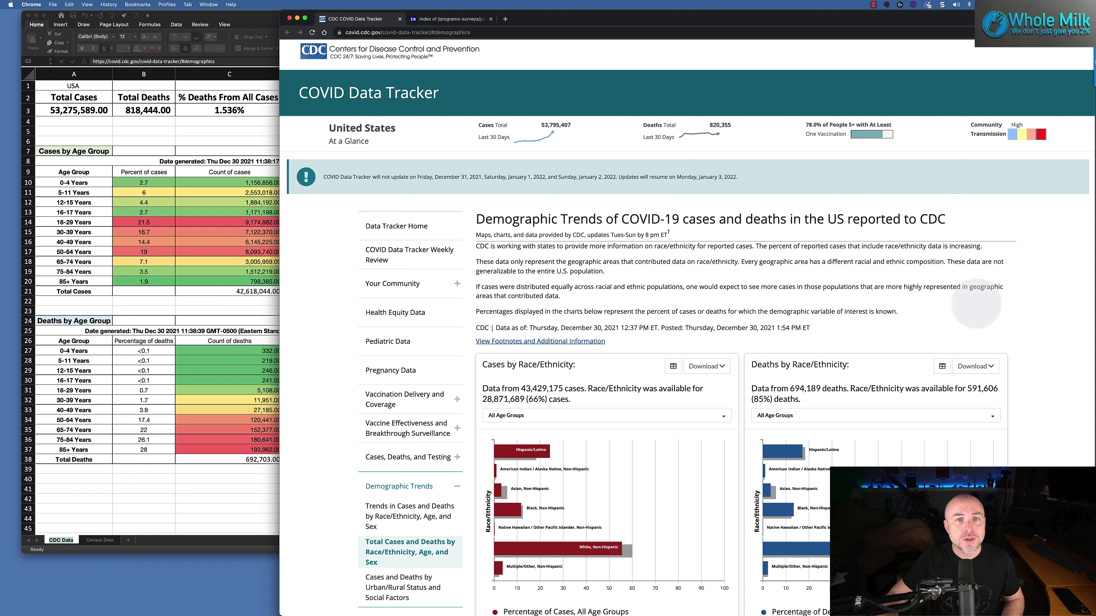
Check the source link in the Excel workbook and find the Cases and Deaths by Age Group charts on the CDC page.
left_click(264, 139)
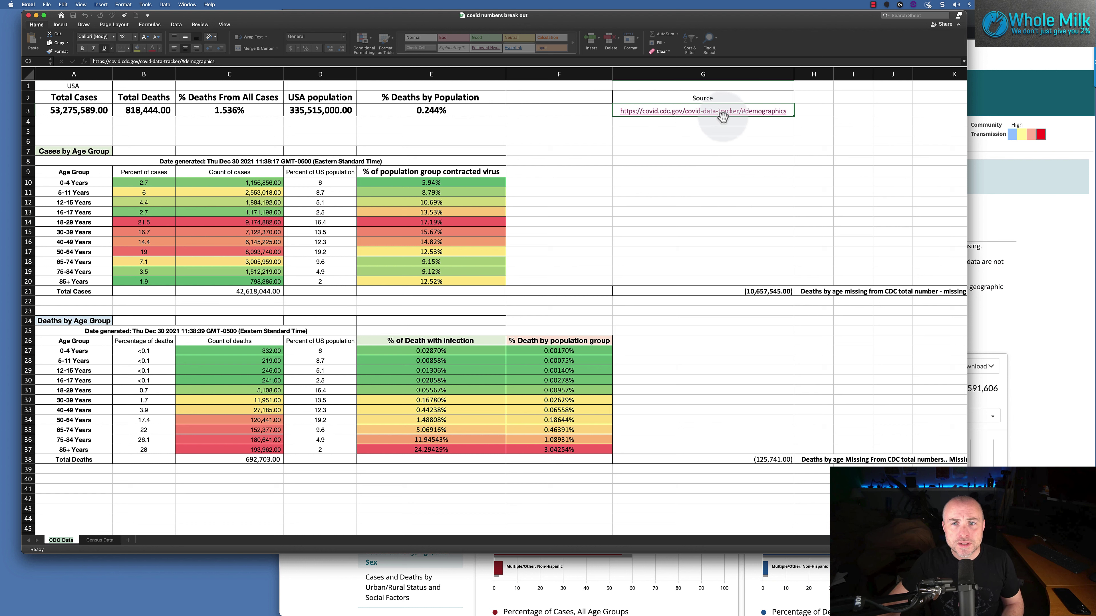
left_click(1037, 226)
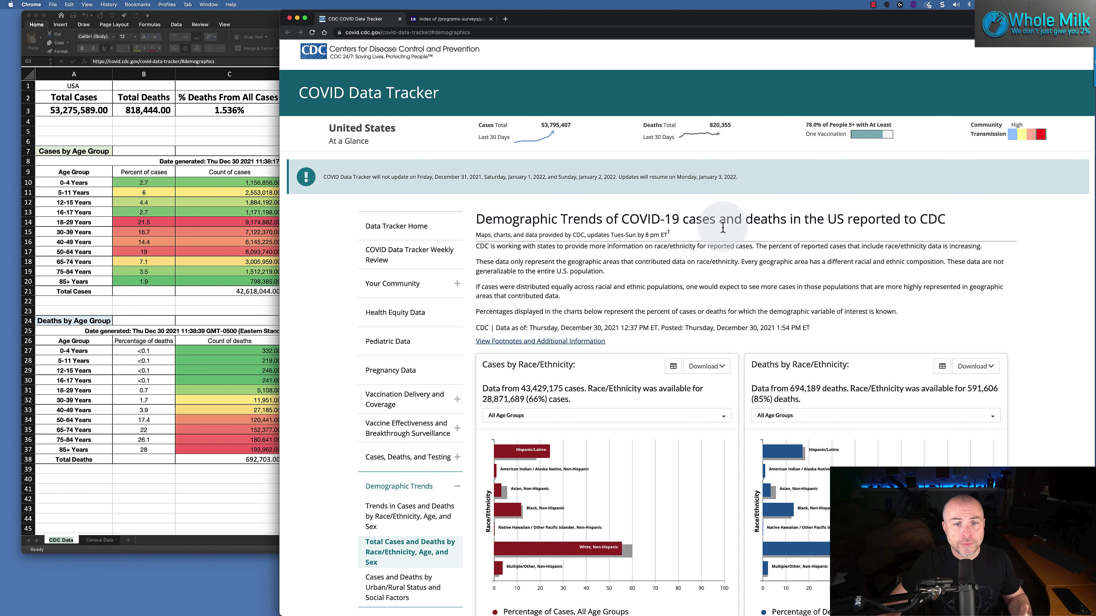
scroll(755, 220, "down", 2)
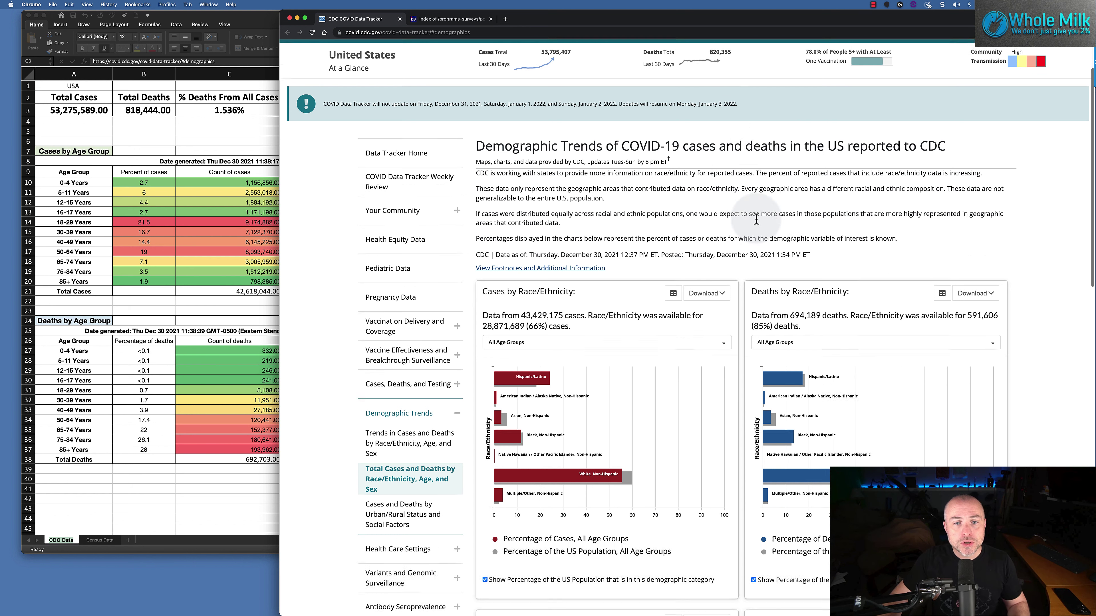
scroll(756, 220, "down", 10)
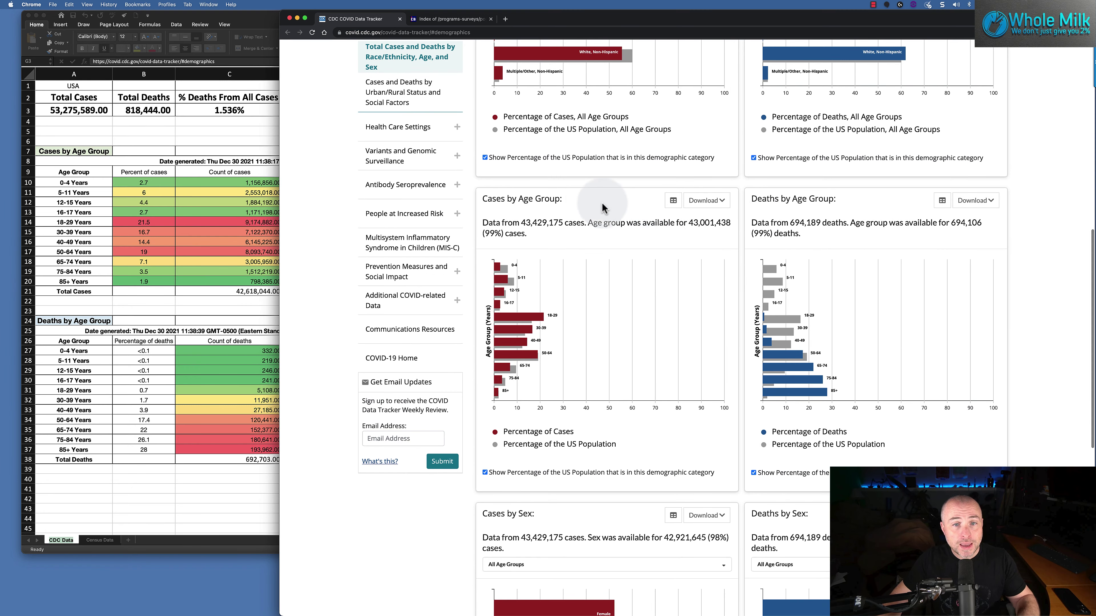
scroll(602, 209, "up", 1)
left_click_drag(481, 218, 555, 220)
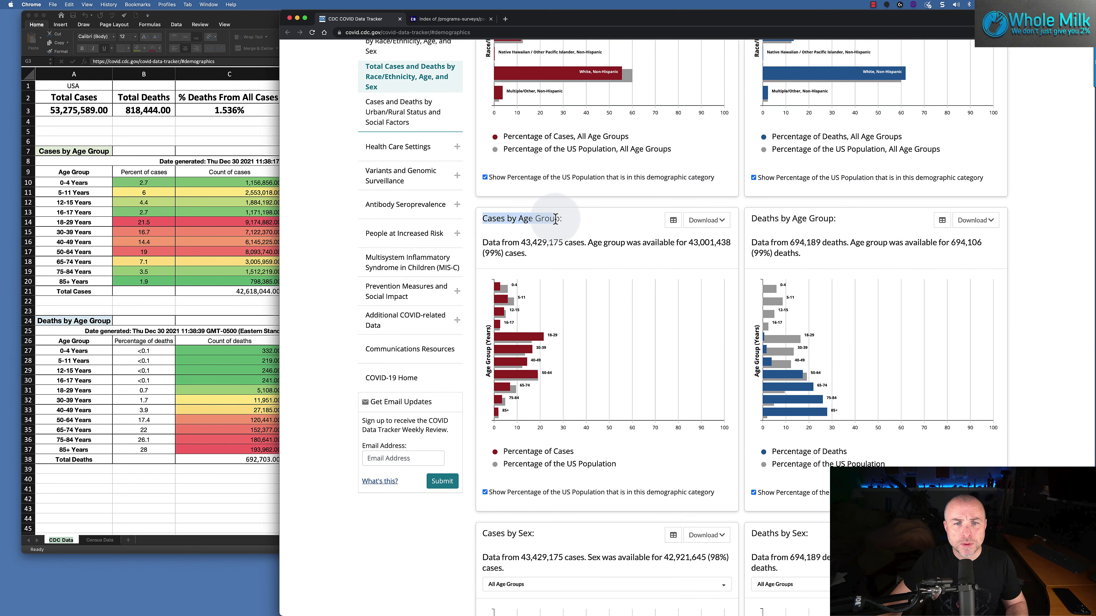
left_click_drag(751, 219, 837, 219)
scroll(619, 261, "down", 2)
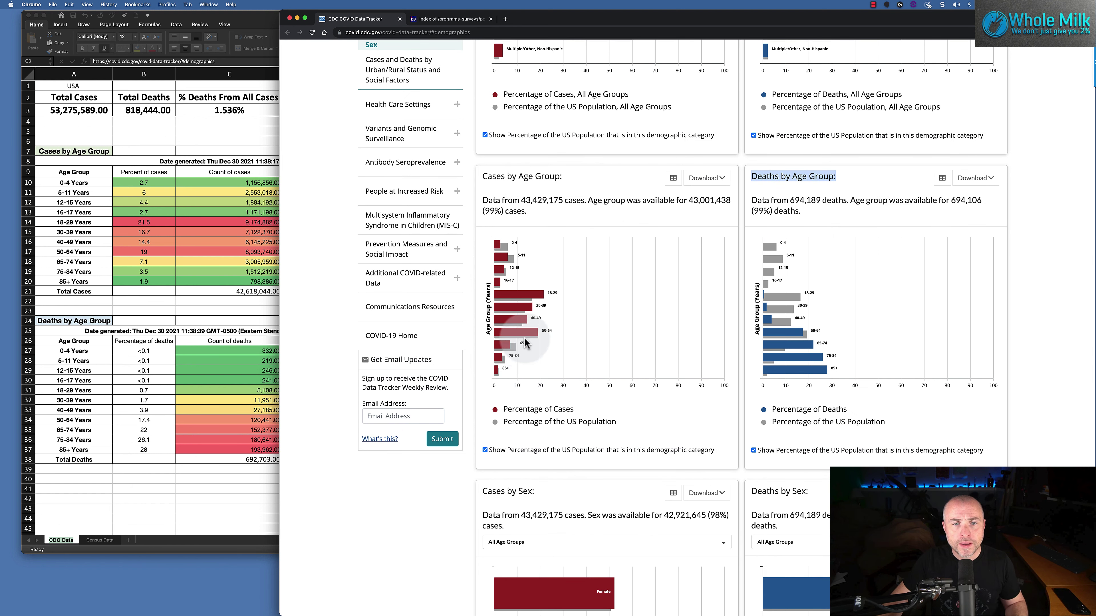
Inspect the Cases by Age Group chart and the formats offered for downloading it.
mouse_move(499, 268)
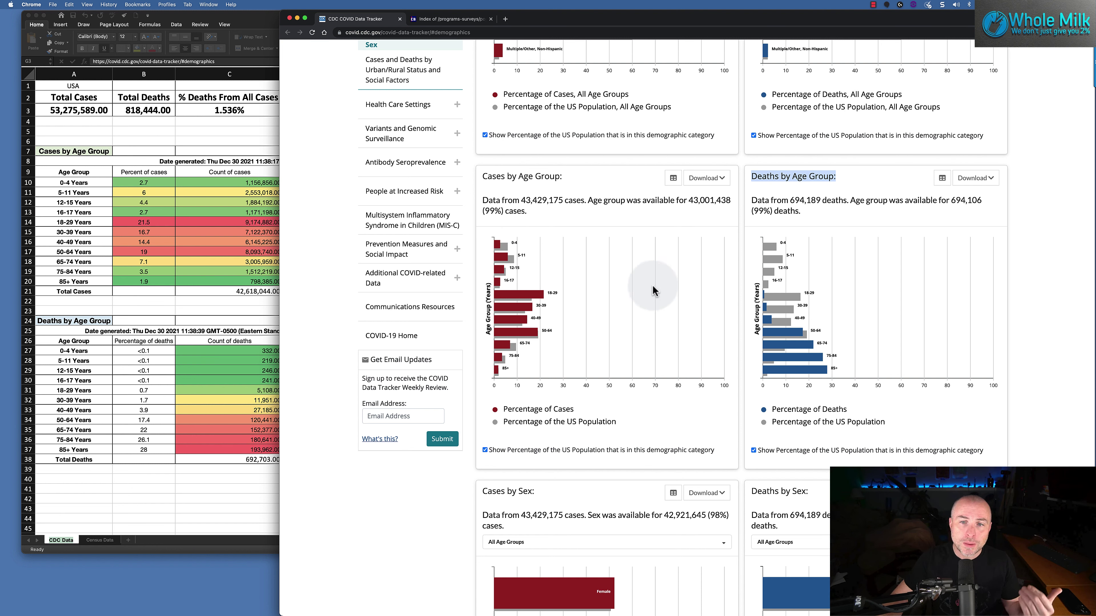
left_click(723, 184)
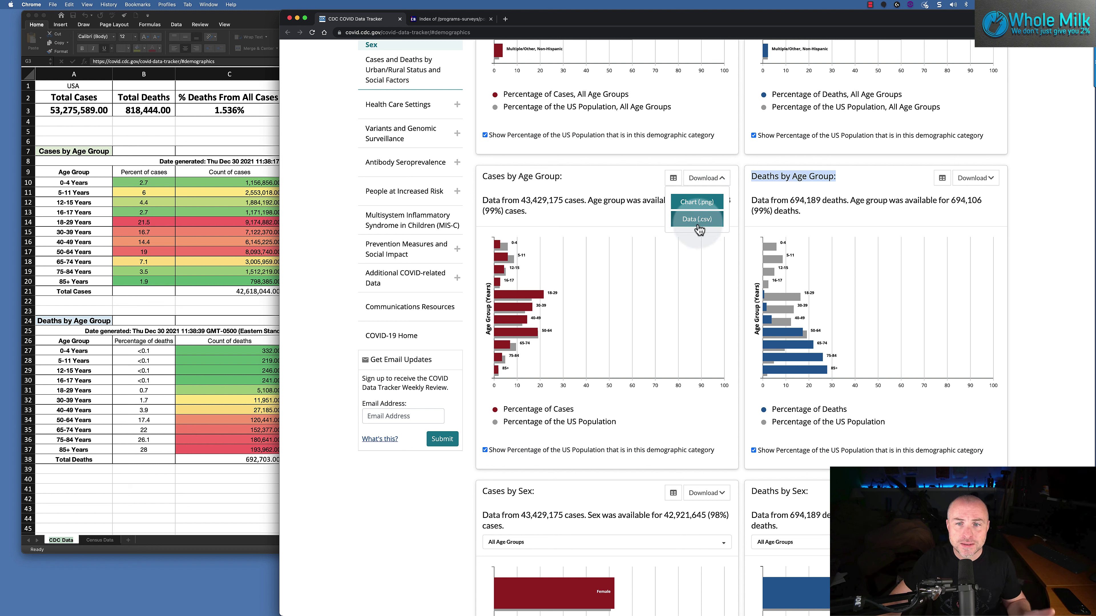
left_click(724, 180)
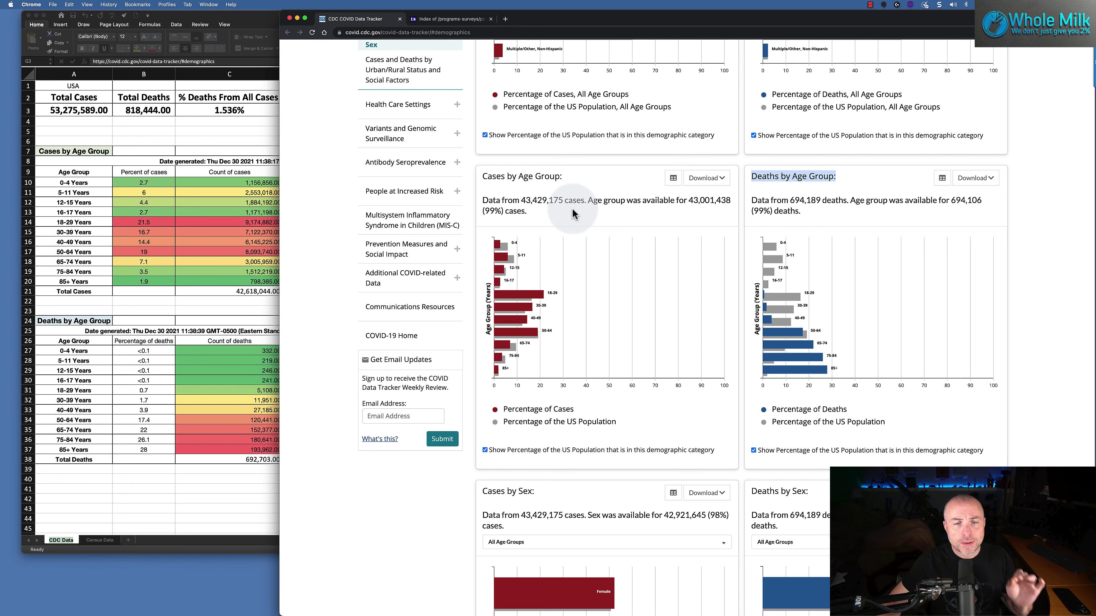
Check the data date and posting time given above the demographic trends charts.
scroll(572, 208, "up", 12)
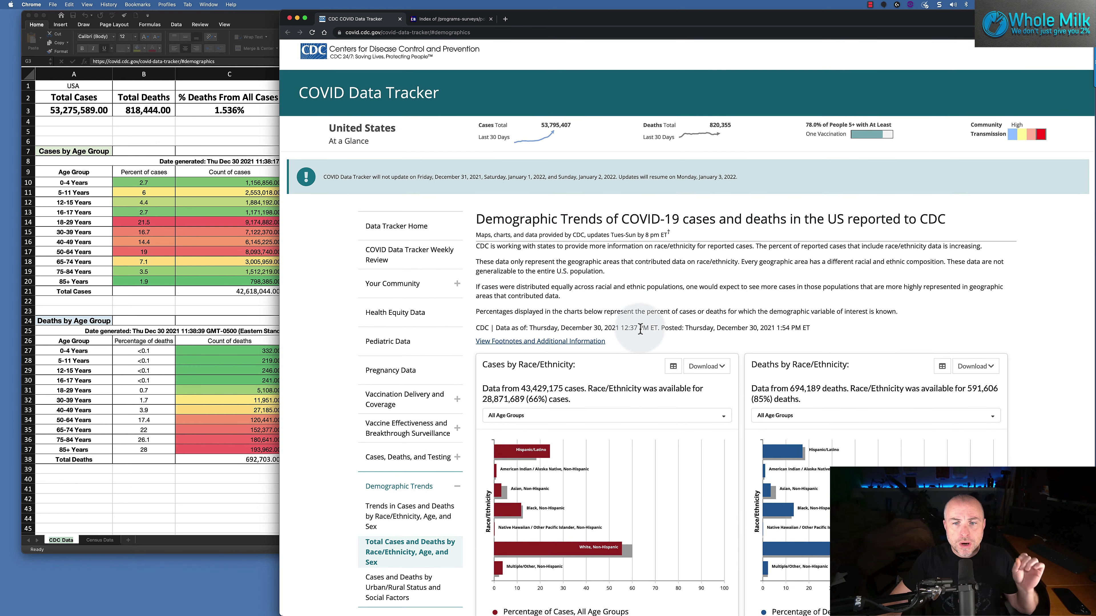
left_click_drag(661, 328, 787, 328)
scroll(788, 328, "down", 1)
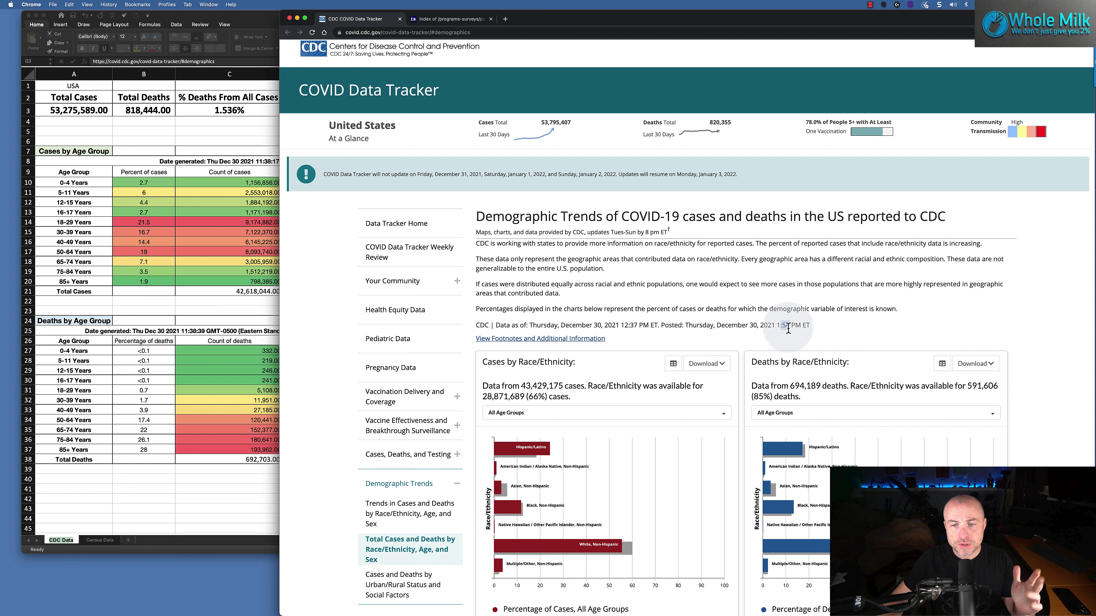
left_click(709, 308)
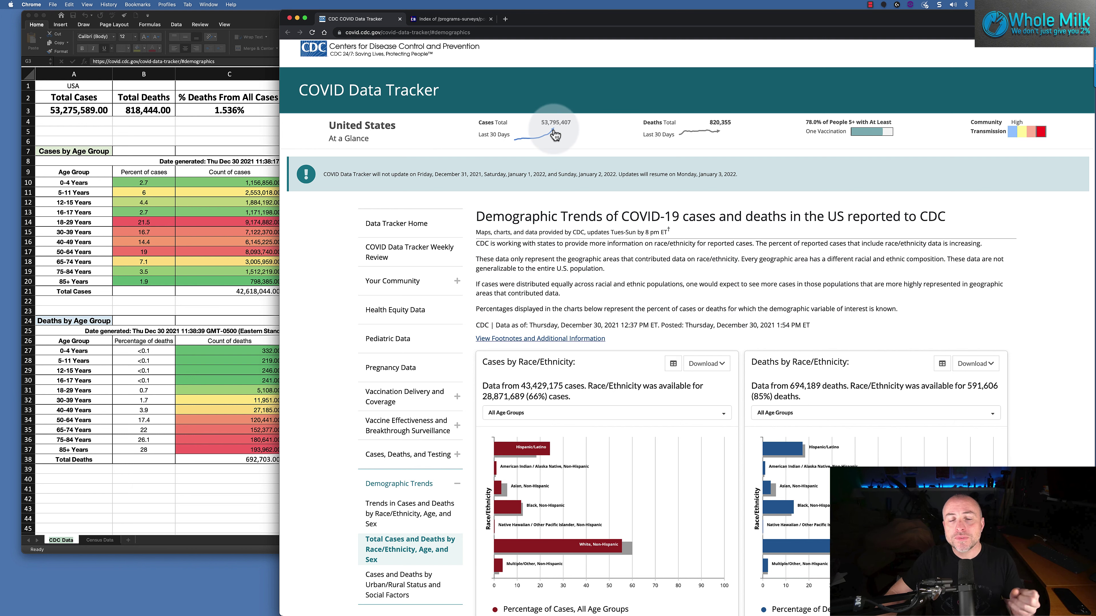
Compare the case counts stated for the Cases by Age Group chart with the national cases total.
scroll(556, 138, "down", 10)
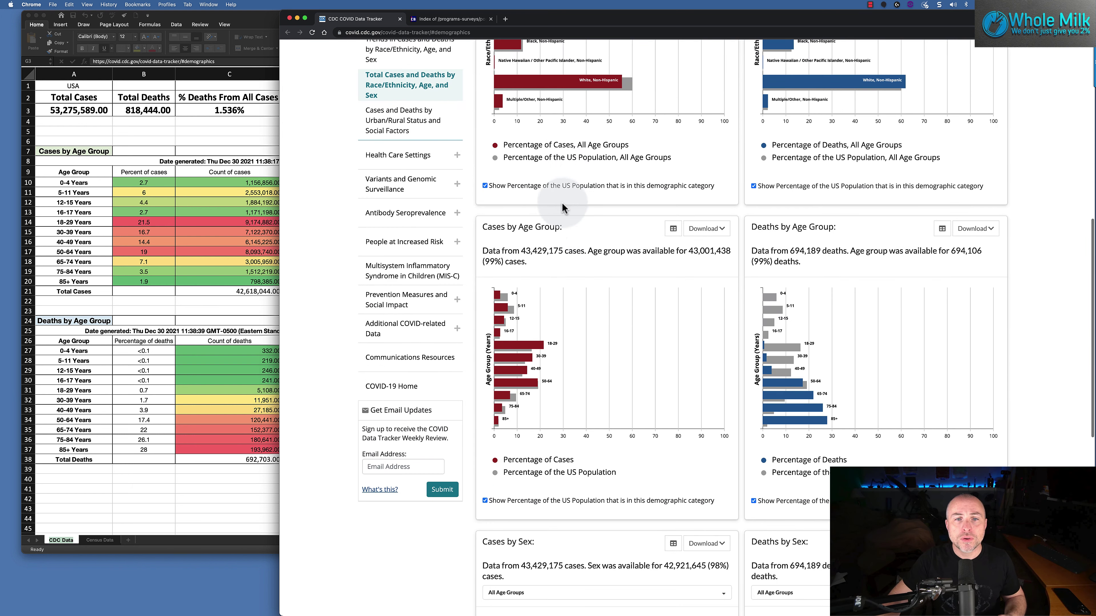
left_click_drag(492, 227, 560, 228)
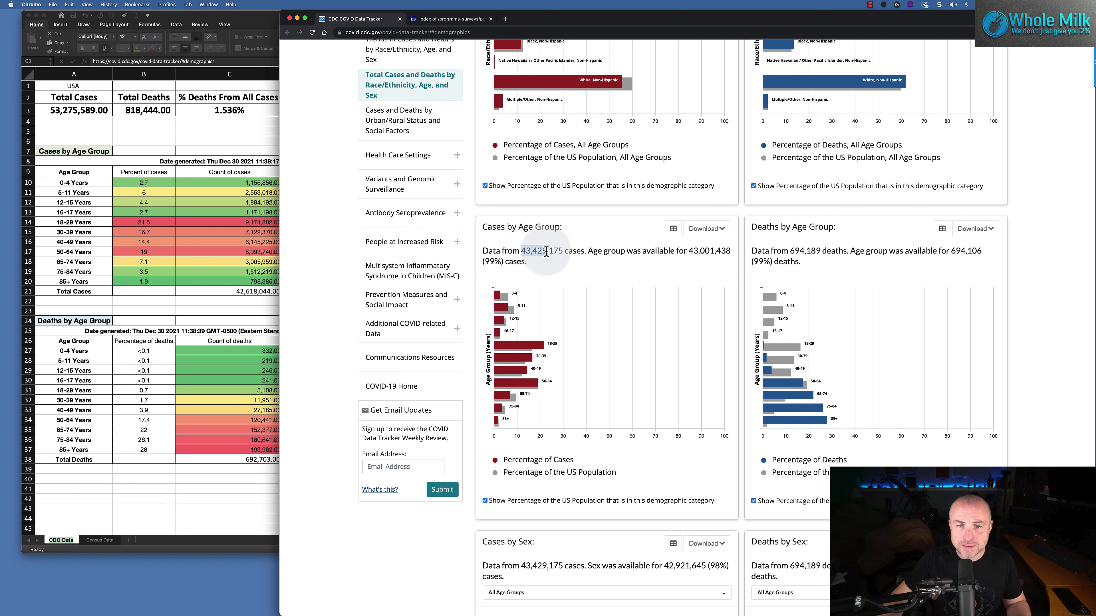
left_click_drag(546, 252, 571, 254)
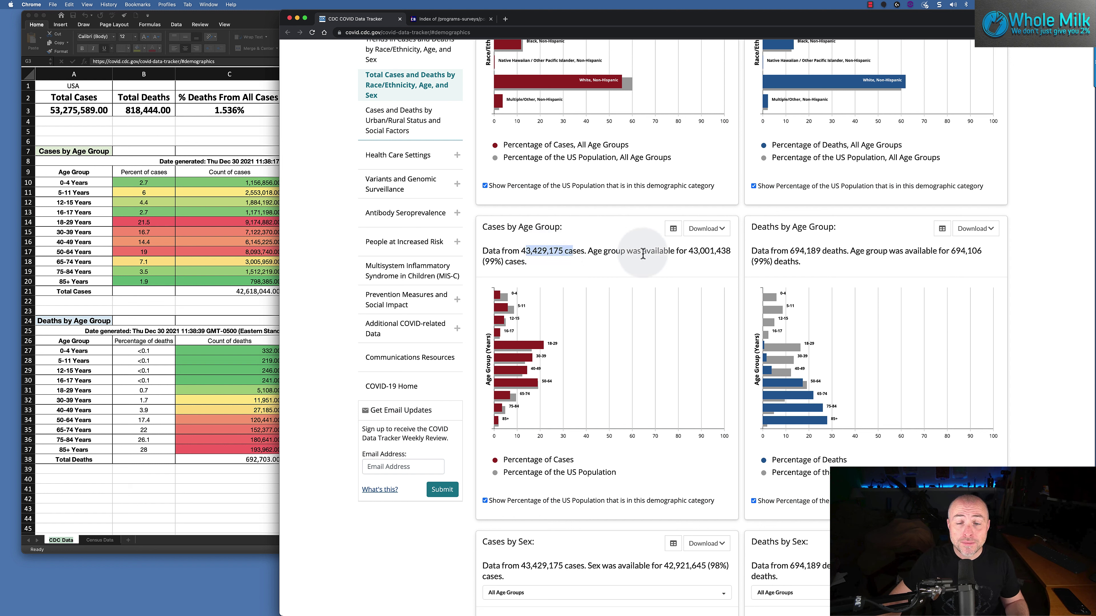
left_click_drag(689, 251, 714, 251)
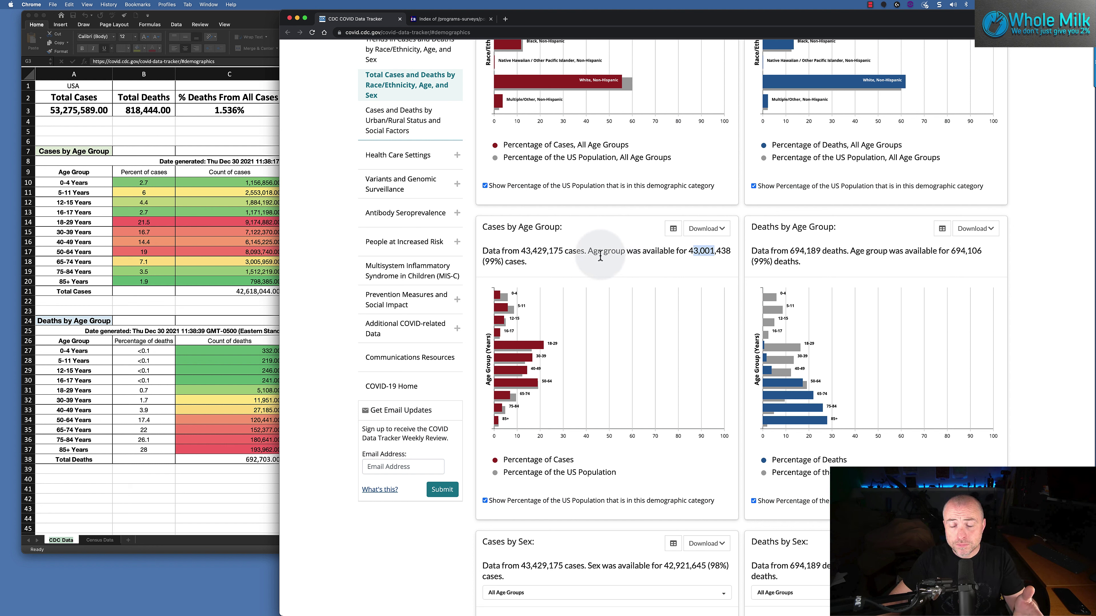
left_click_drag(563, 251, 520, 251)
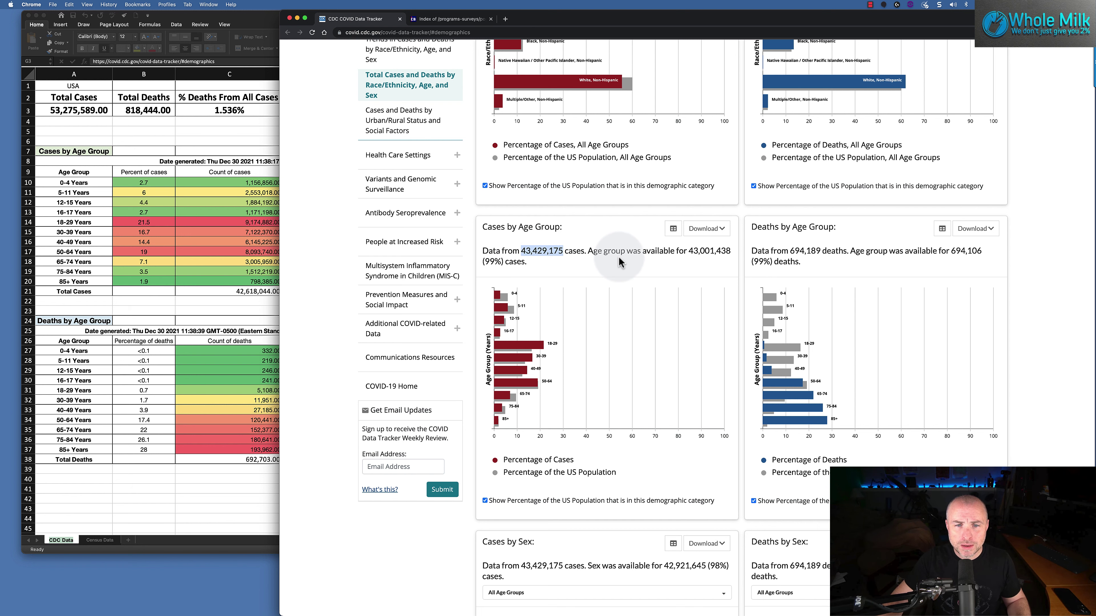
scroll(618, 255, "up", 10)
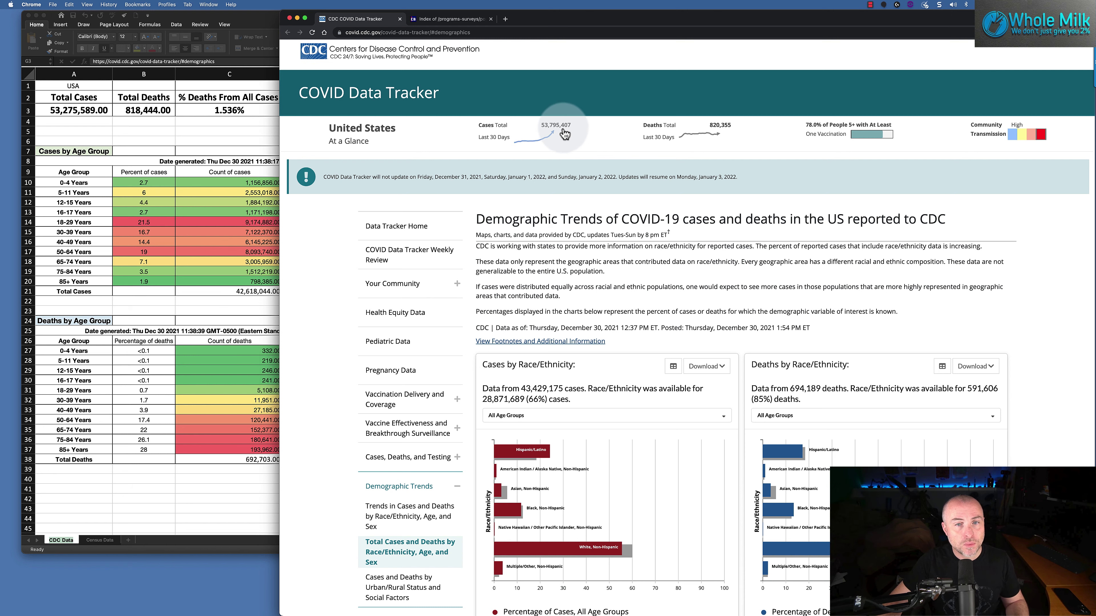
scroll(653, 314, "down", 10)
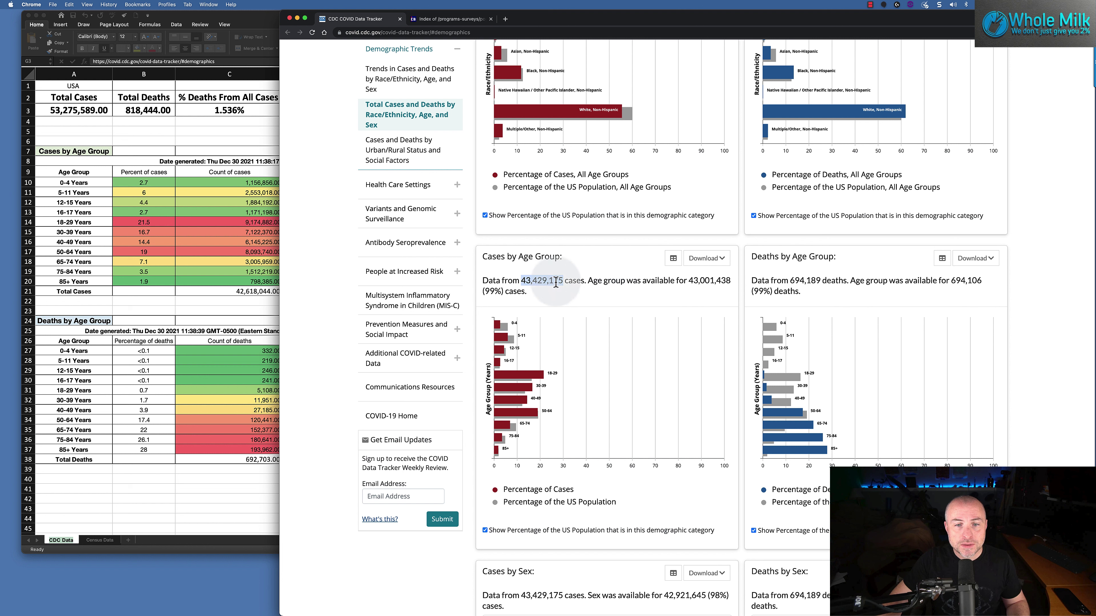
Compare the death counts stated for the Deaths by Age Group chart with the national deaths total.
left_click(795, 282)
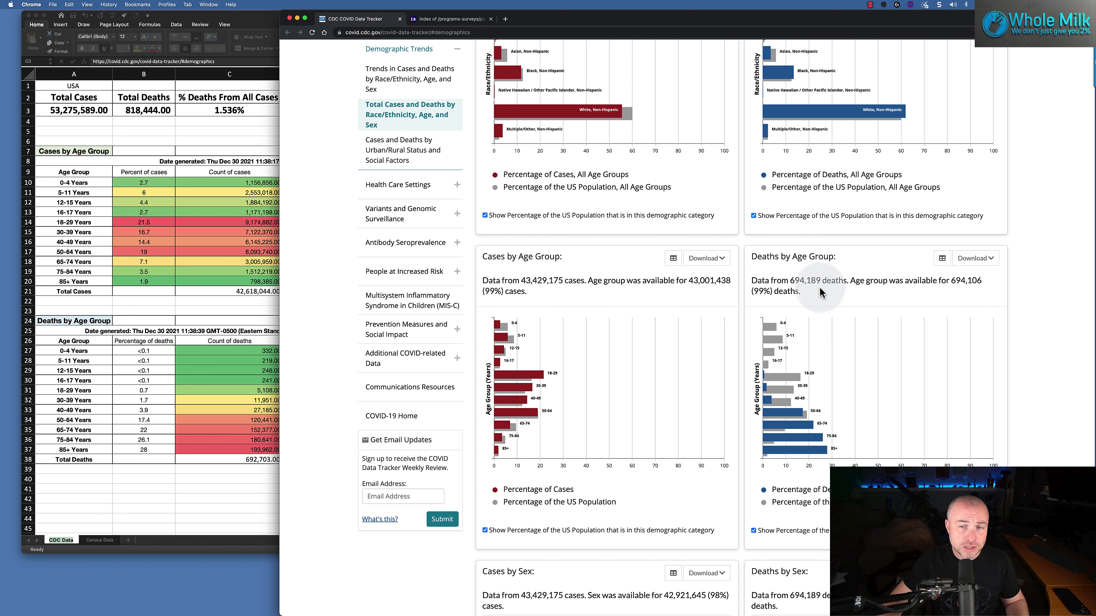
scroll(821, 292, "up", 10)
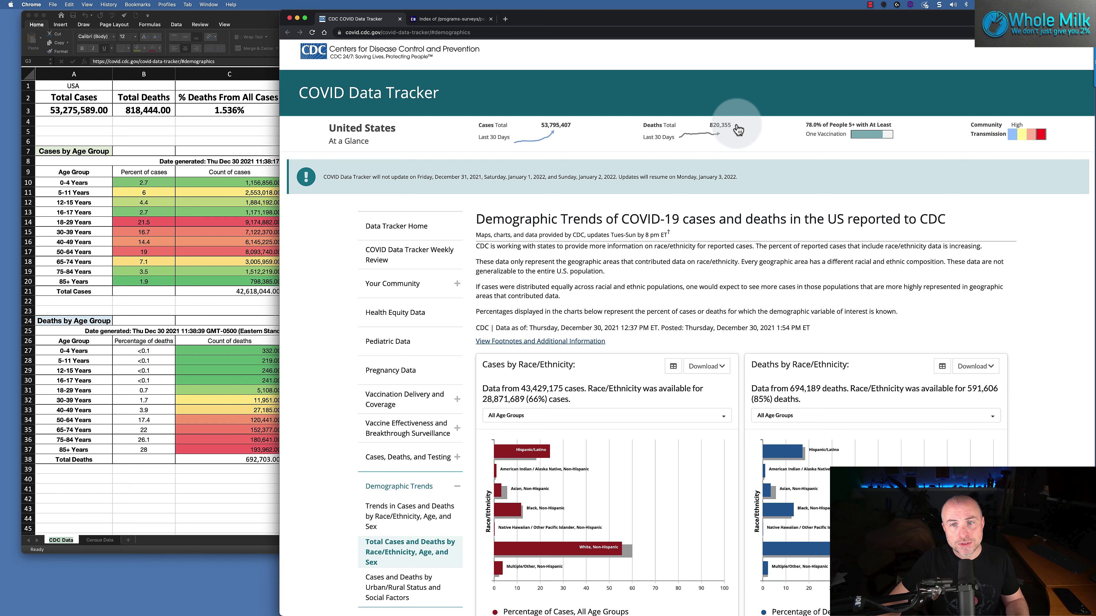
scroll(767, 179, "down", 9)
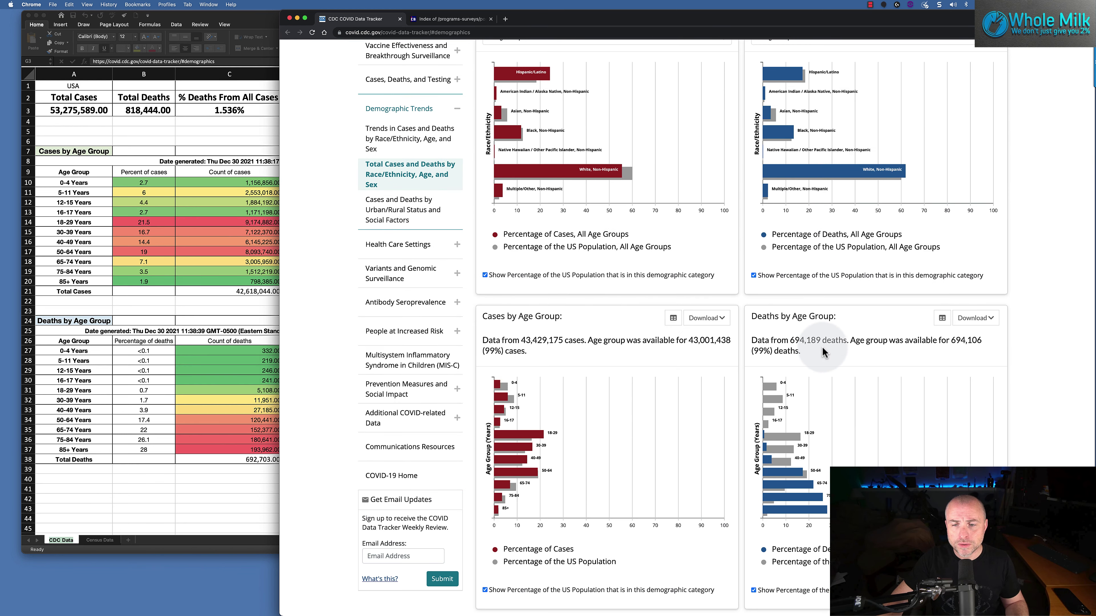
left_click_drag(855, 341, 974, 341)
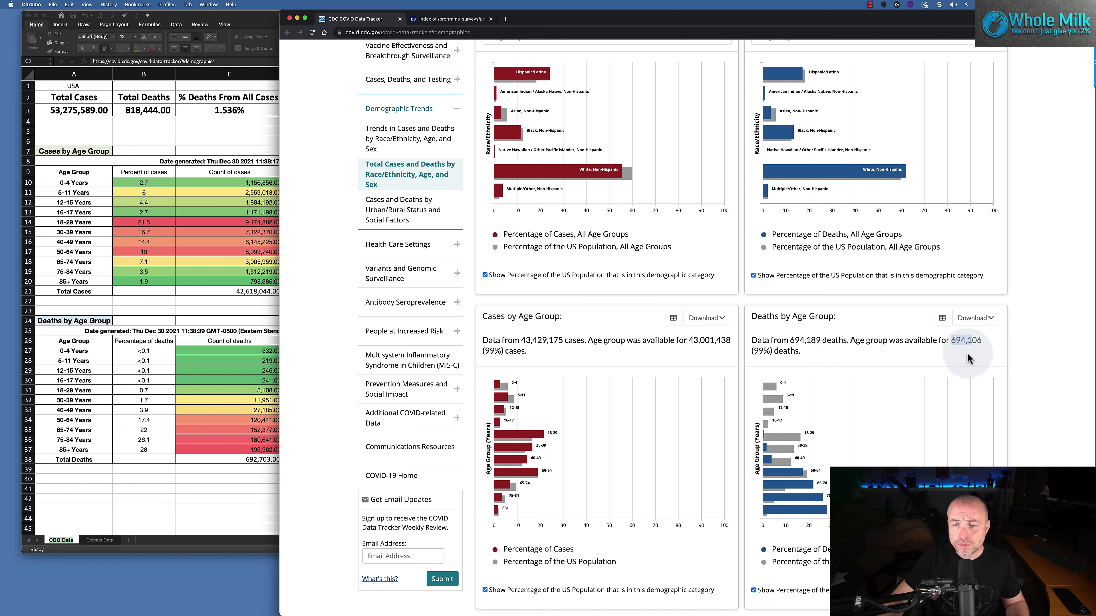
left_click(805, 343)
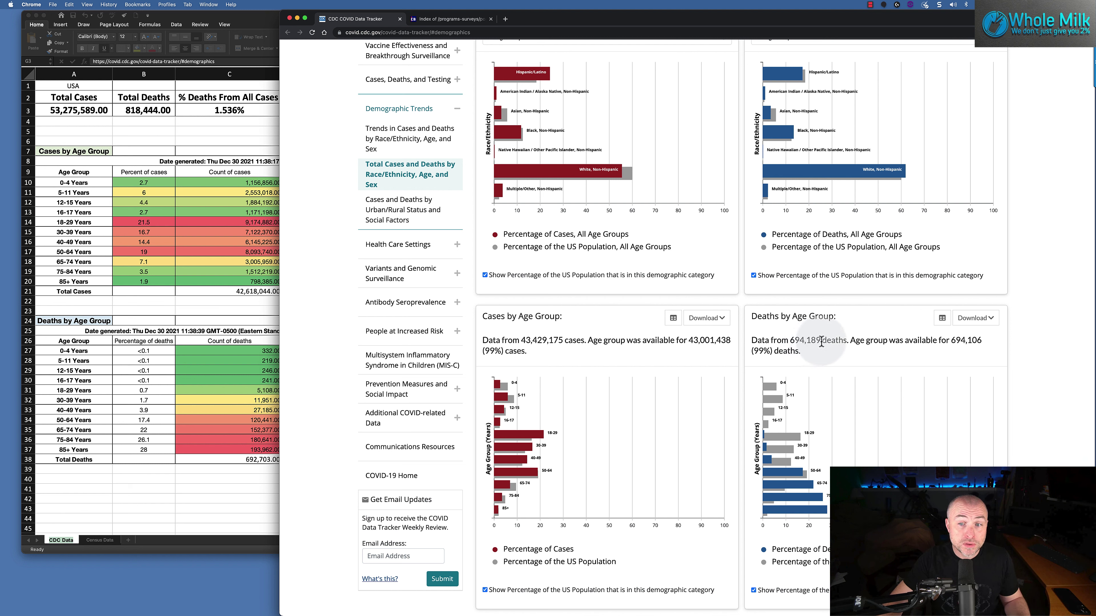
left_click_drag(838, 341, 773, 342)
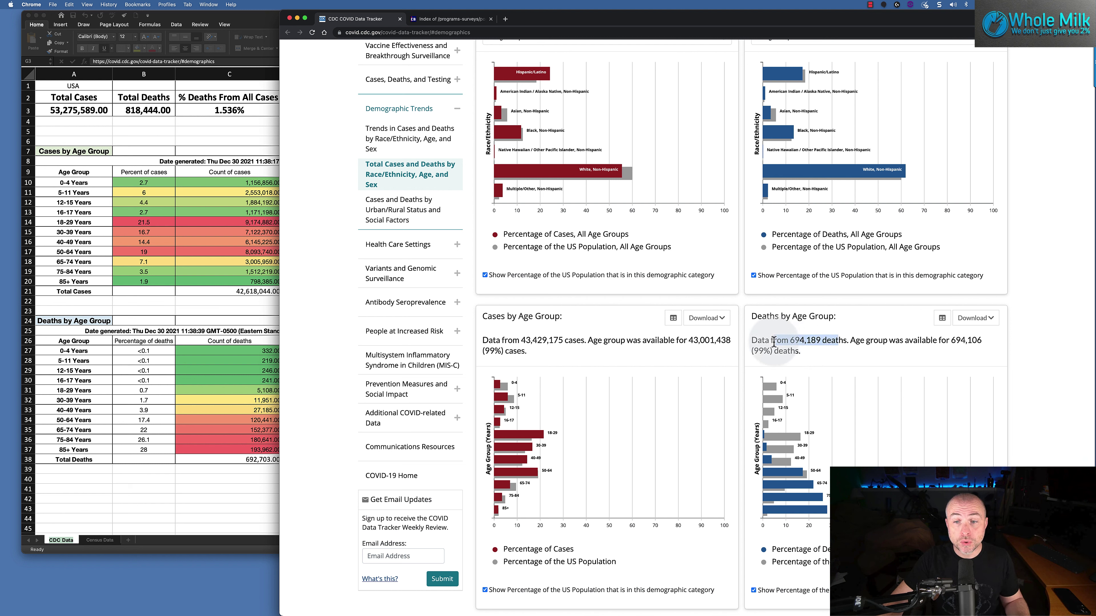
left_click(813, 348)
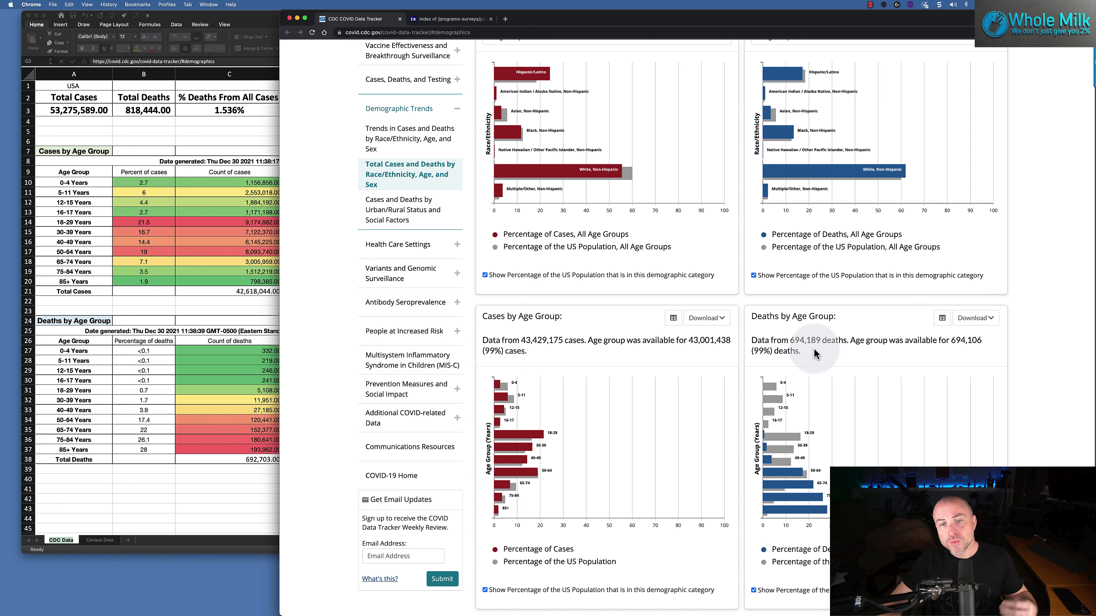
Reposition the Excel workbook beside the CDC page and compare its Total Cases cell with the page's national cases total.
left_click(187, 307)
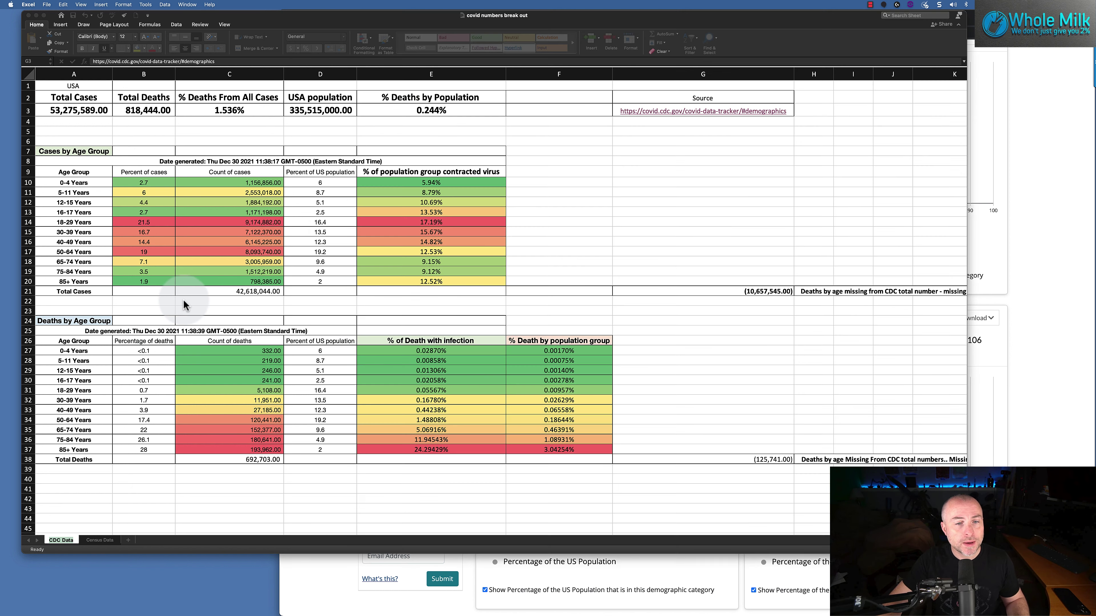
left_click_drag(366, 15, 403, 17)
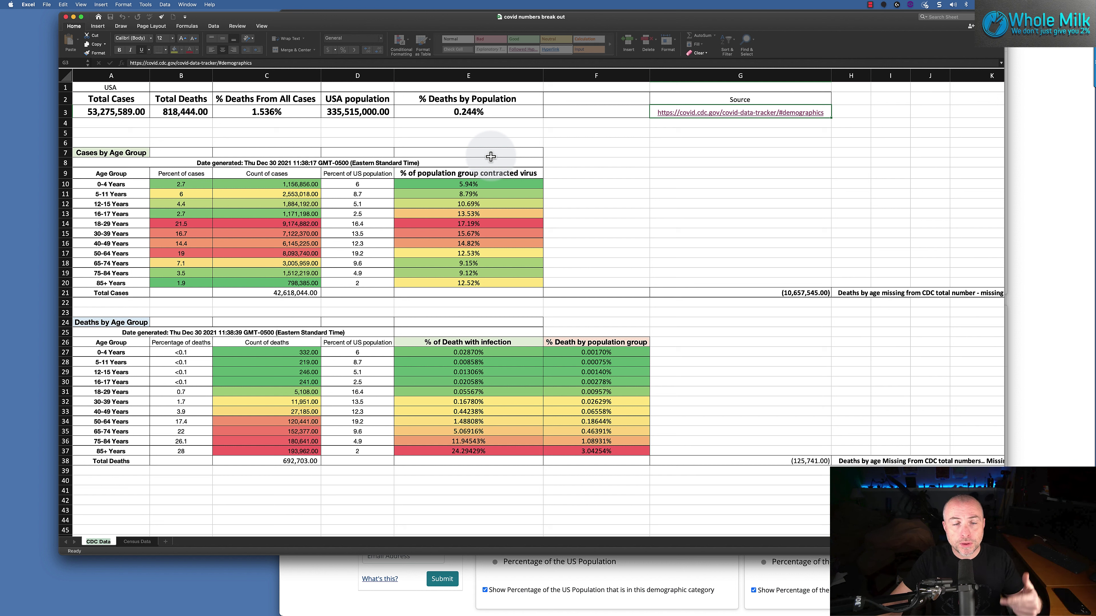
left_click(101, 113)
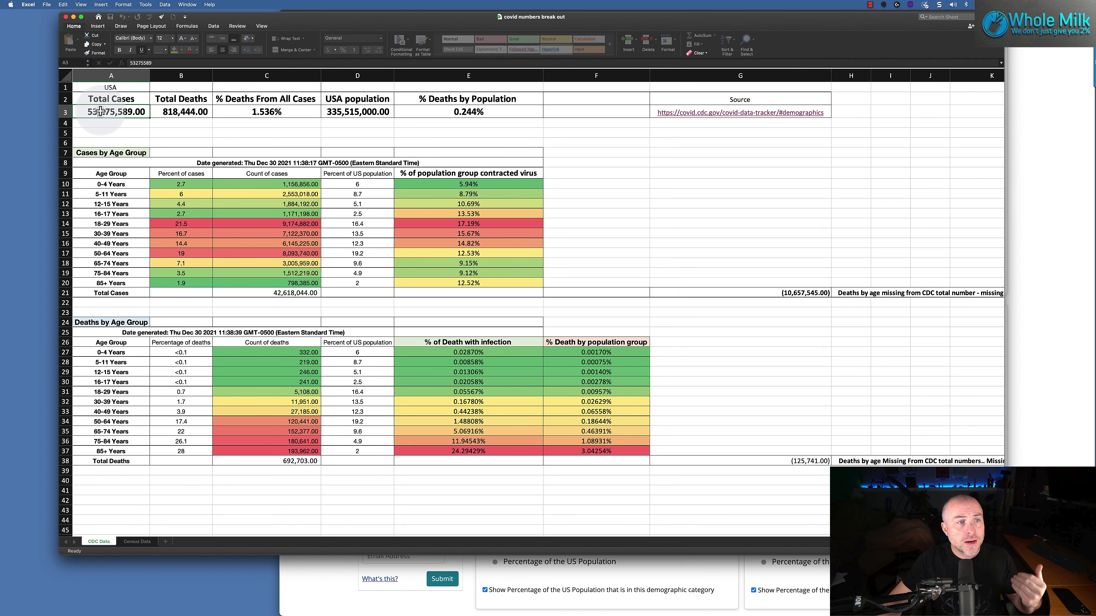
left_click_drag(284, 16, 288, 136)
left_click(665, 20)
scroll(671, 90, "up", 10)
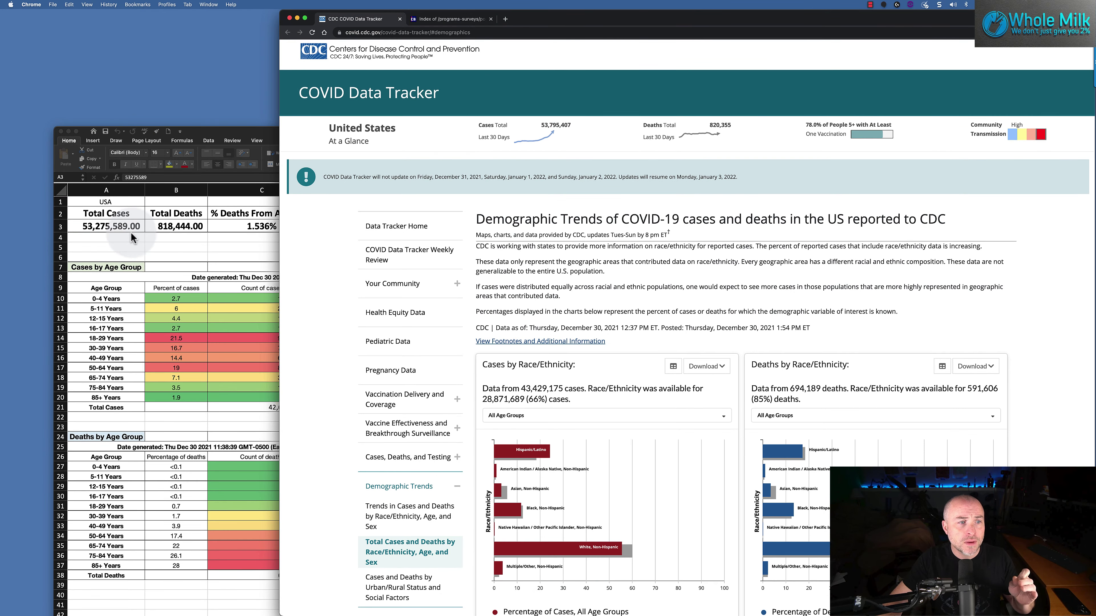
left_click(115, 226)
left_click(547, 75)
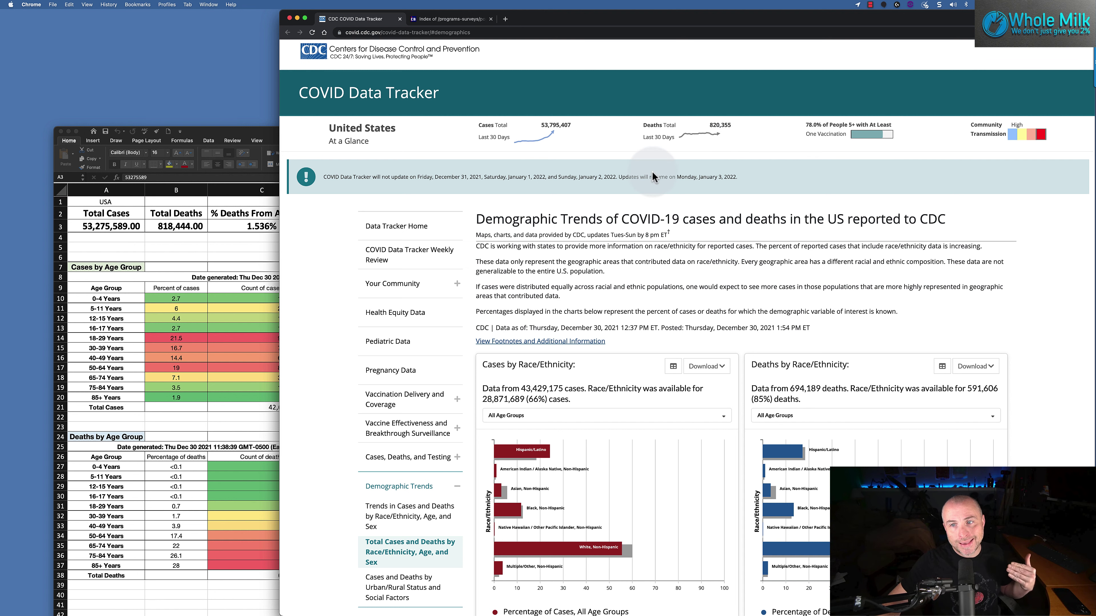
Switch back to the Excel workbook, move it higher, and examine the Total Cases and % Deaths From All Cases cells.
left_click_drag(218, 131, 212, 56)
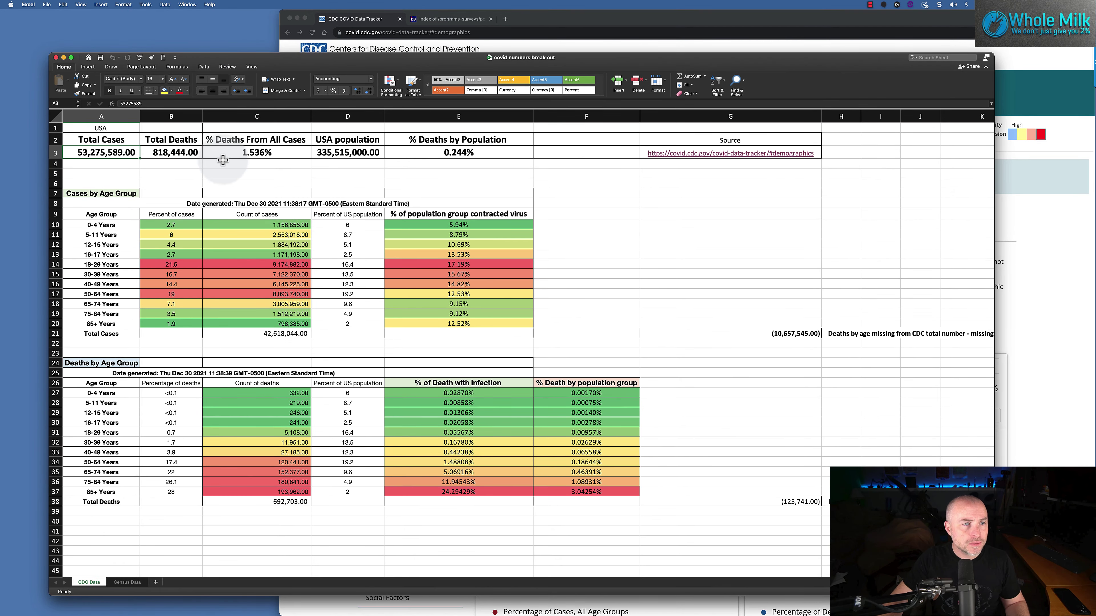
left_click(151, 152)
left_click(106, 153)
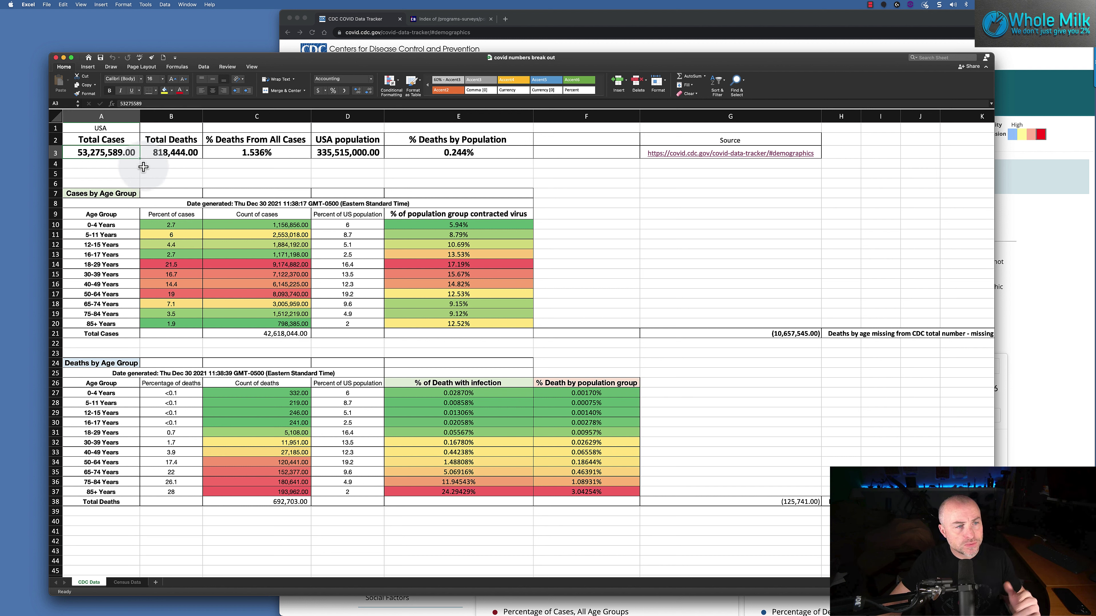
left_click(226, 154)
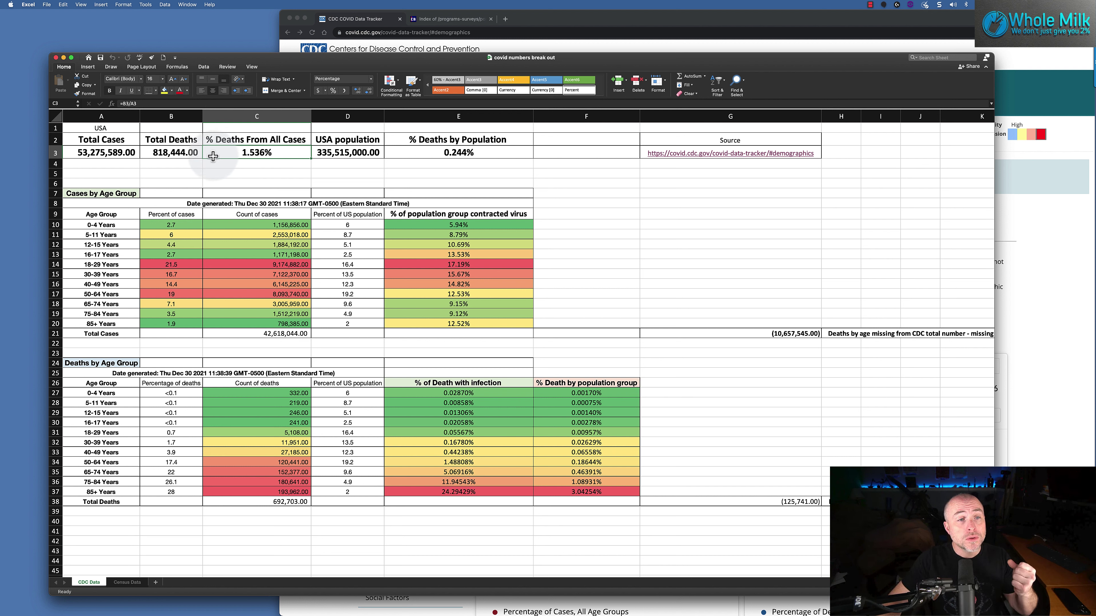
left_click(125, 155)
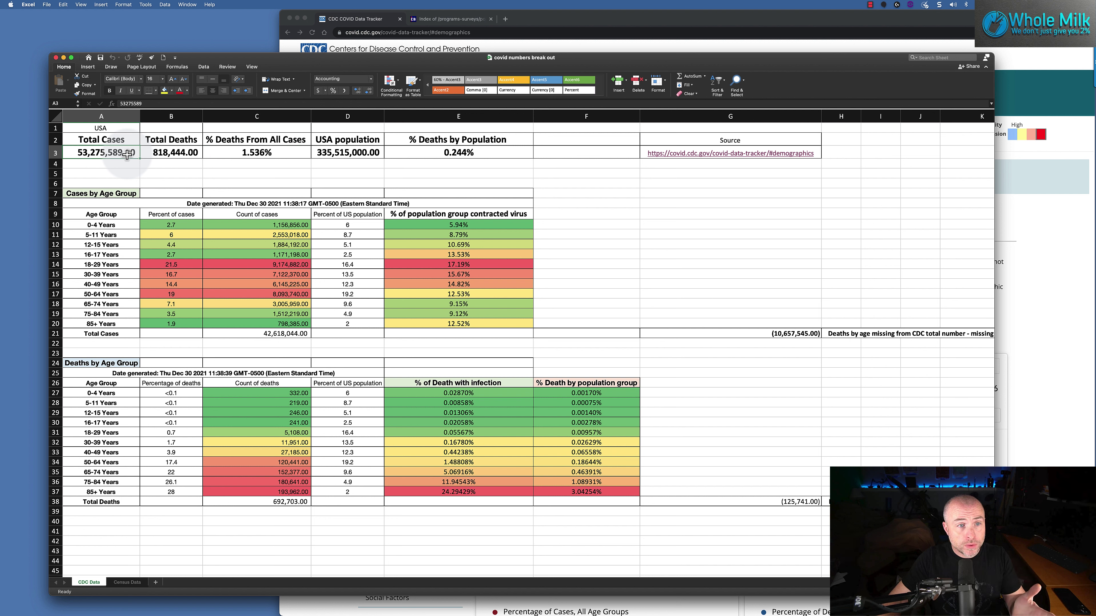
Examine the USA population cell, trace it to the Census Data sheet, and view that sheet's census.gov source page.
left_click(217, 151)
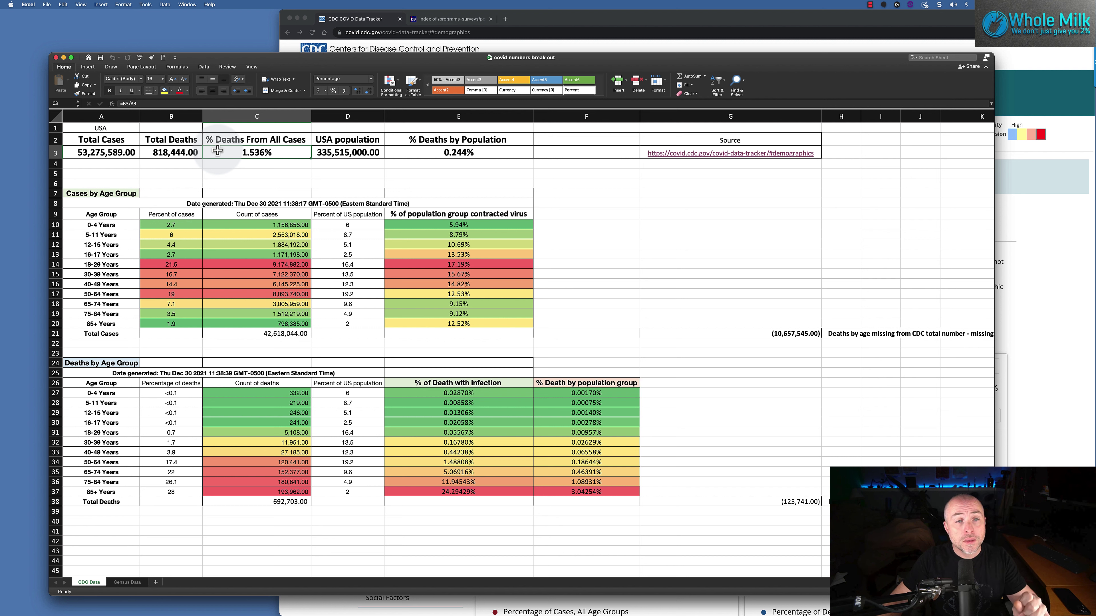
left_click(325, 155)
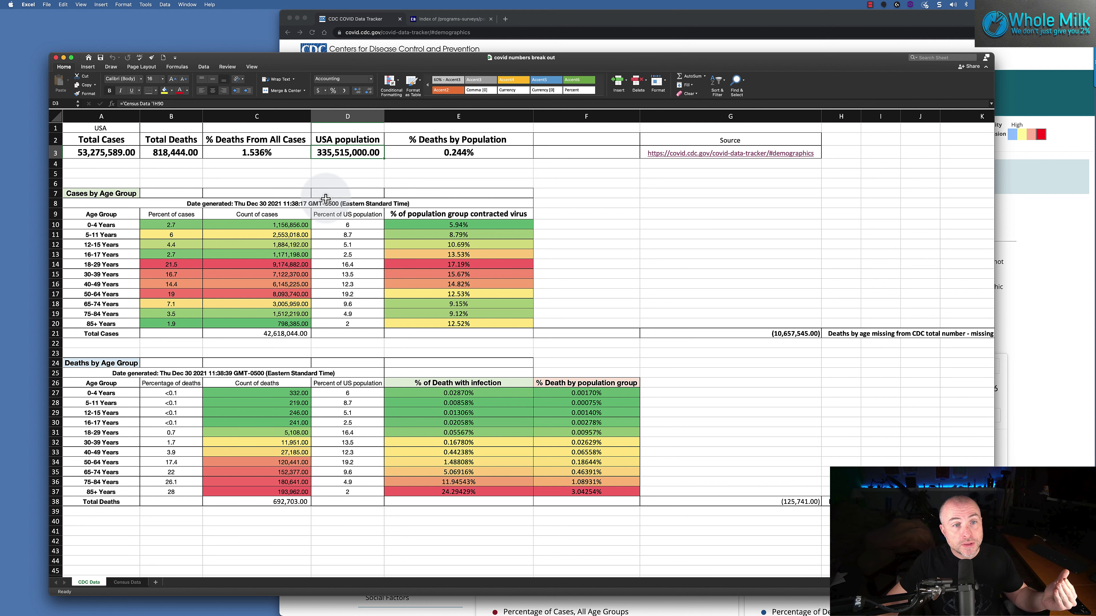
left_click(118, 583)
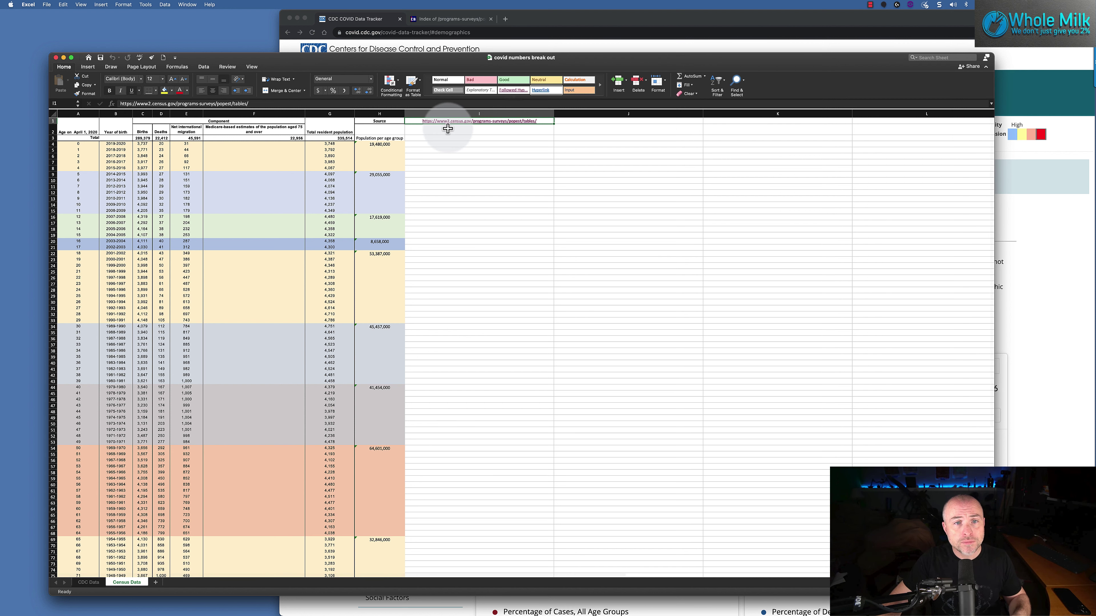
left_click(475, 19)
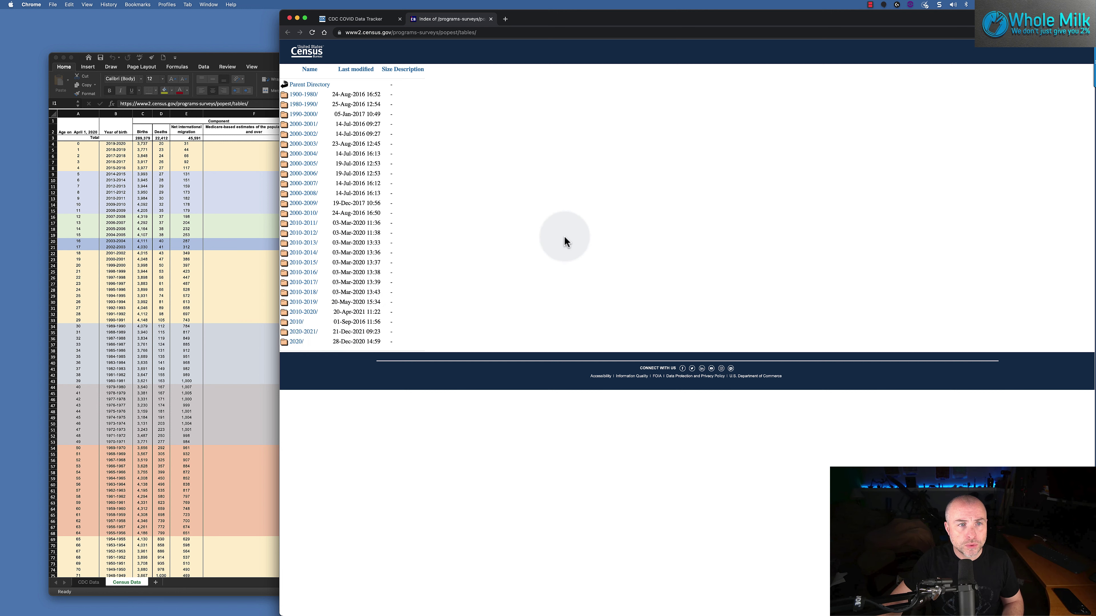
left_click(252, 55)
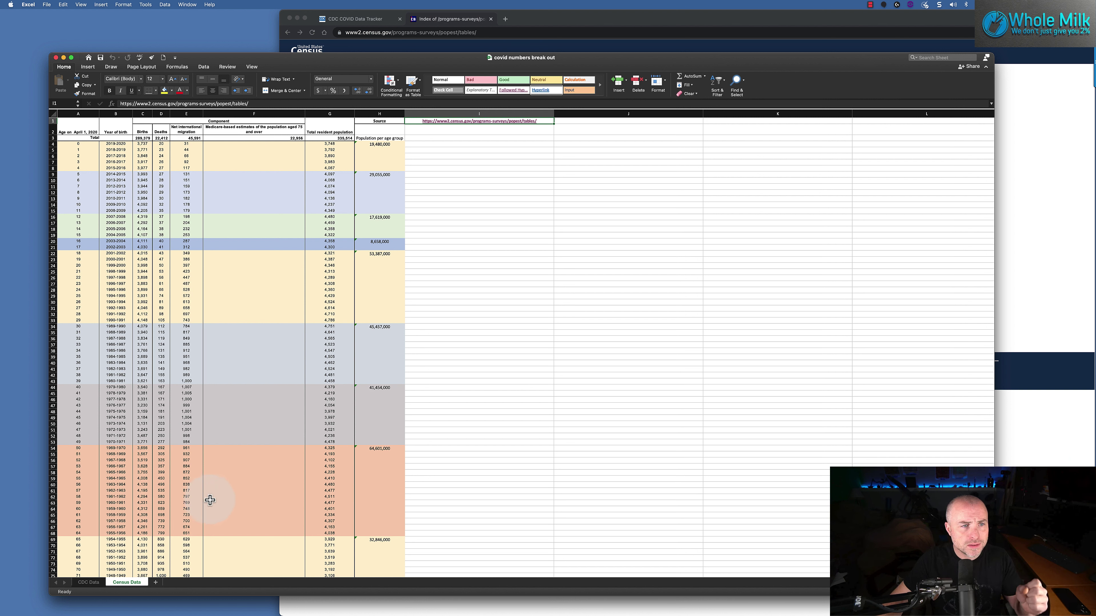
Compare the USA population cell on the CDC Data sheet with the Total Population row ending the Census Data sheet.
left_click(90, 583)
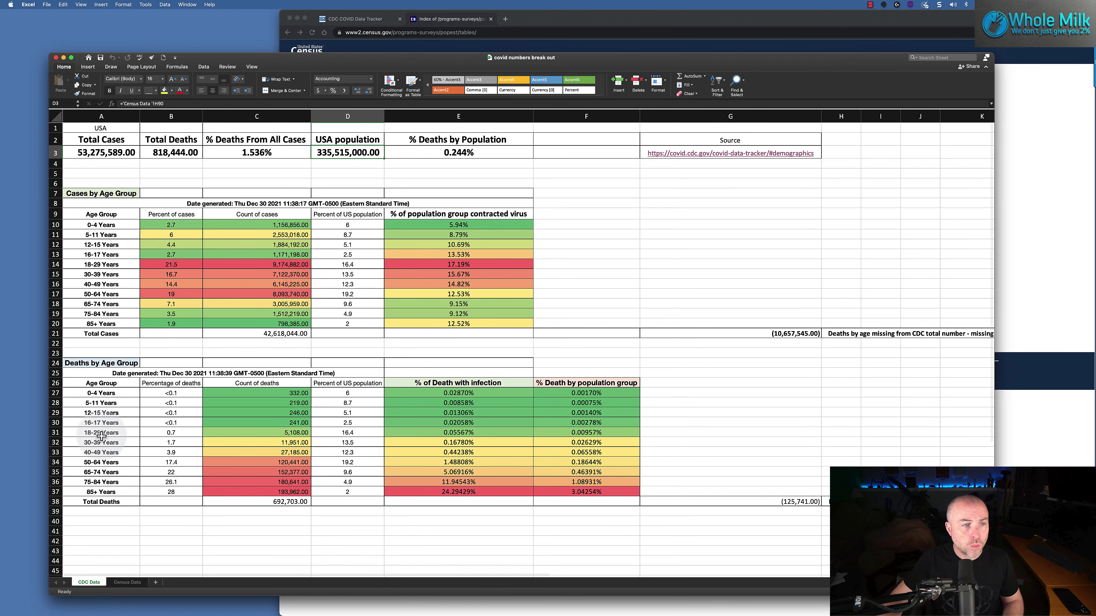
left_click(101, 244)
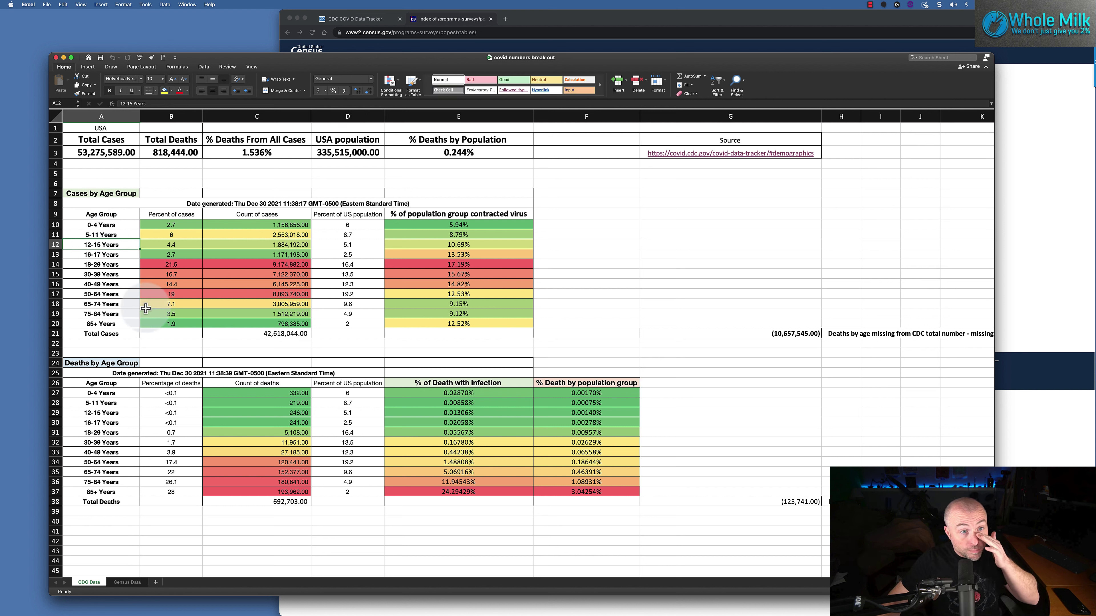
left_click(340, 156)
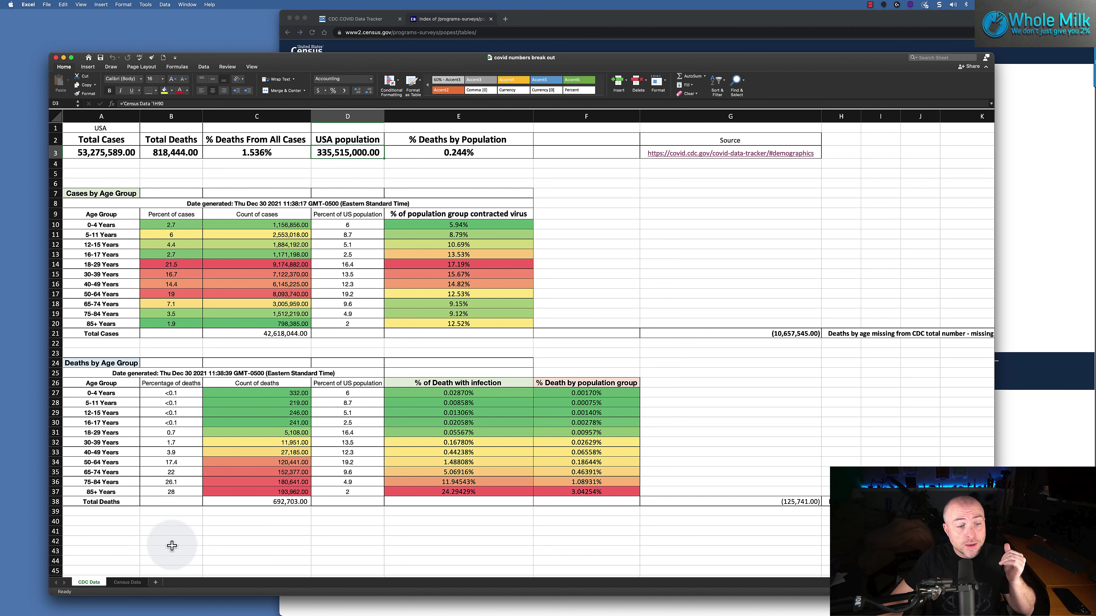
key("ctrl+Page_Down")
scroll(447, 457, "down", 15)
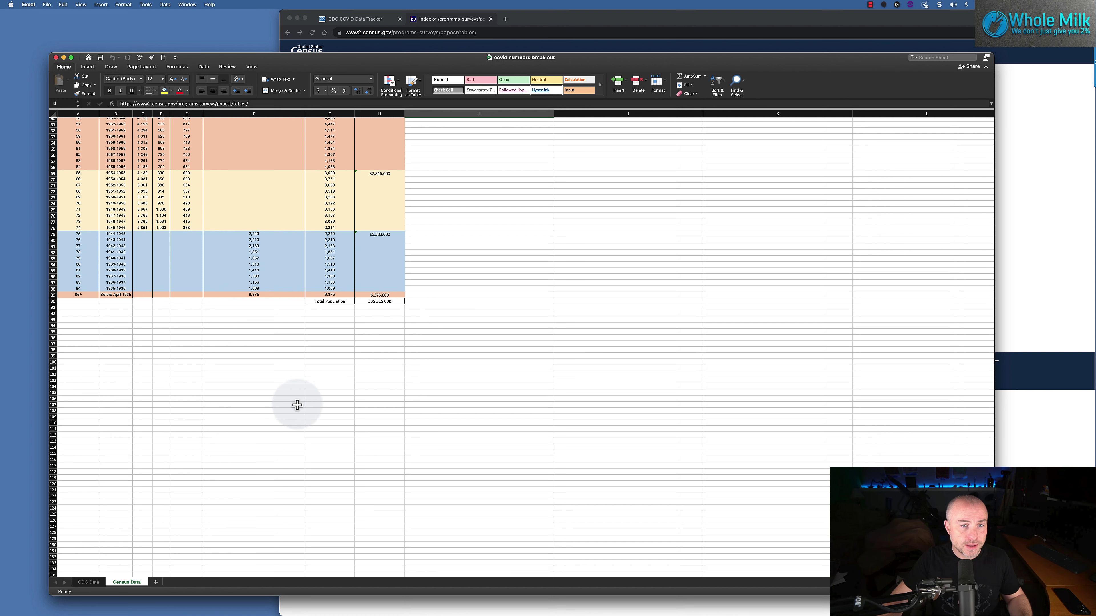
left_click(86, 583)
left_click(359, 158)
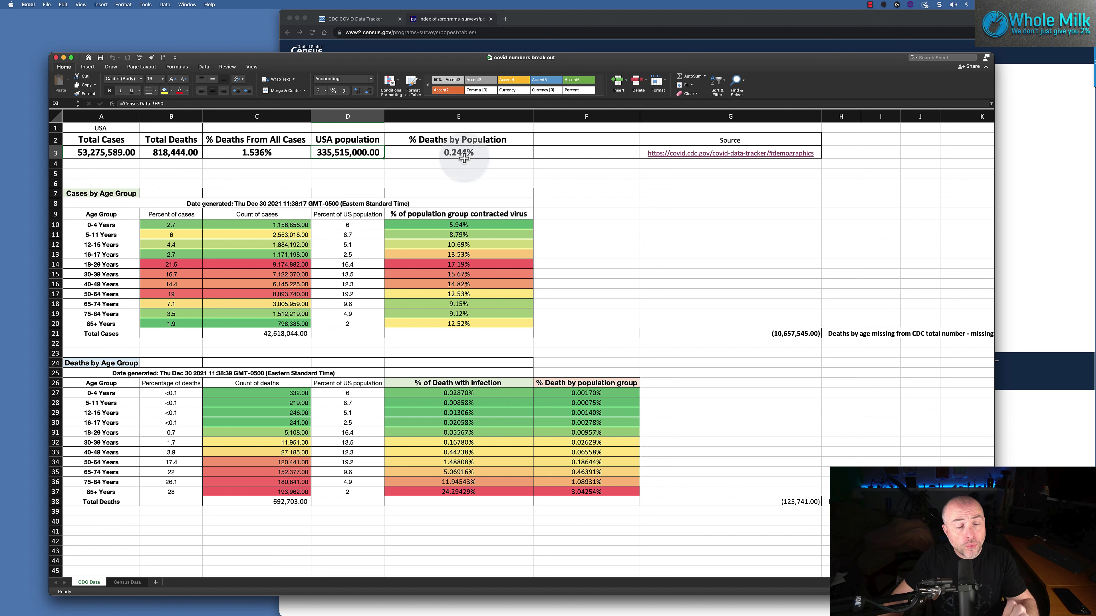
Examine how the % Deaths by Population cell is derived from the Total Deaths and USA population cells.
left_click(477, 153)
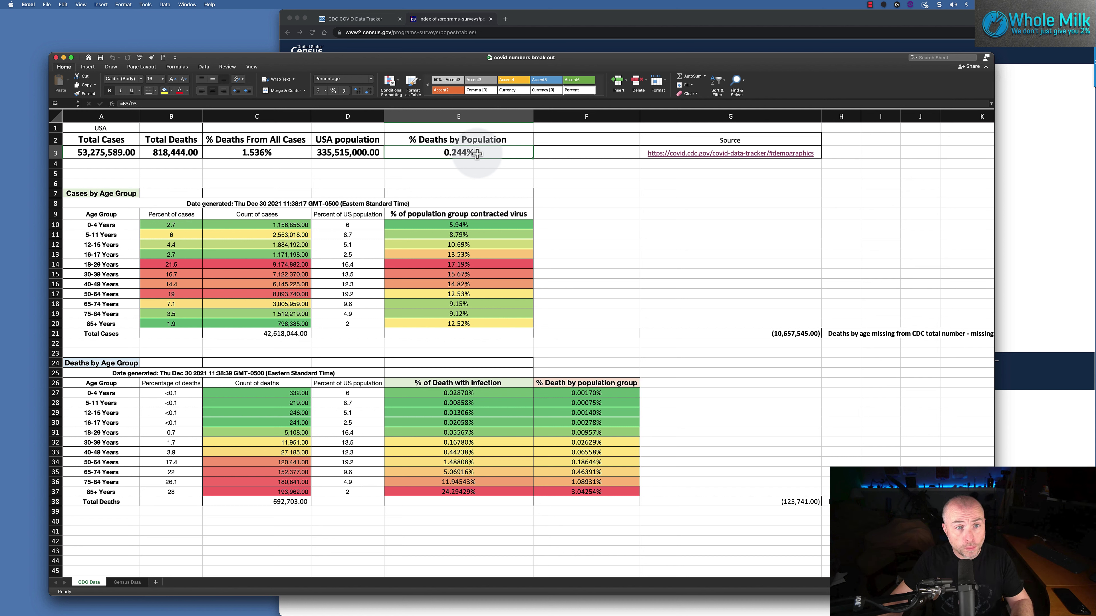
left_click(177, 157)
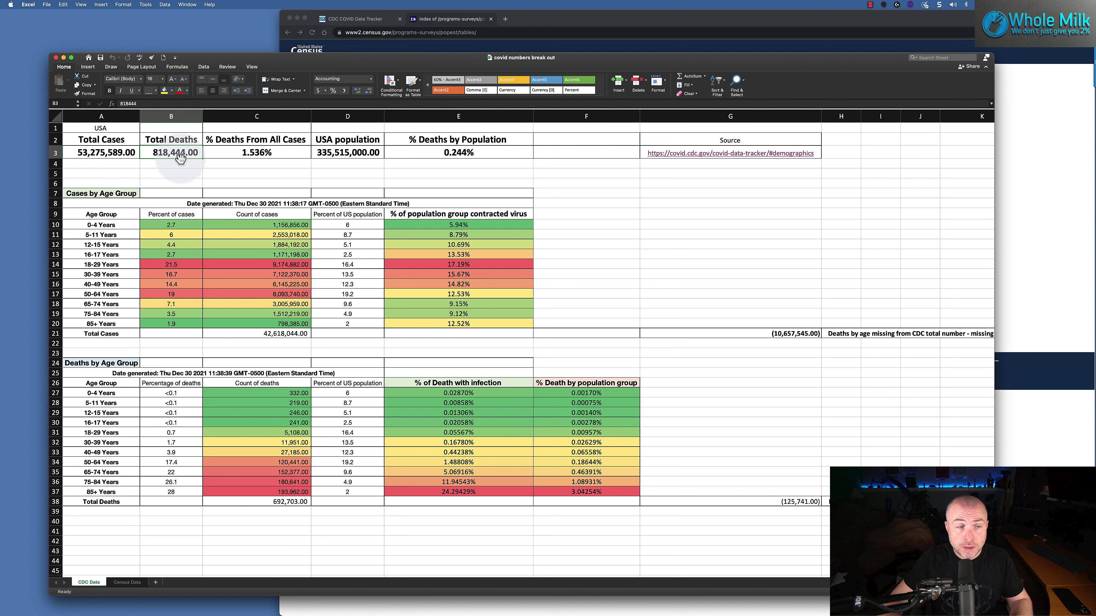
left_click(360, 161)
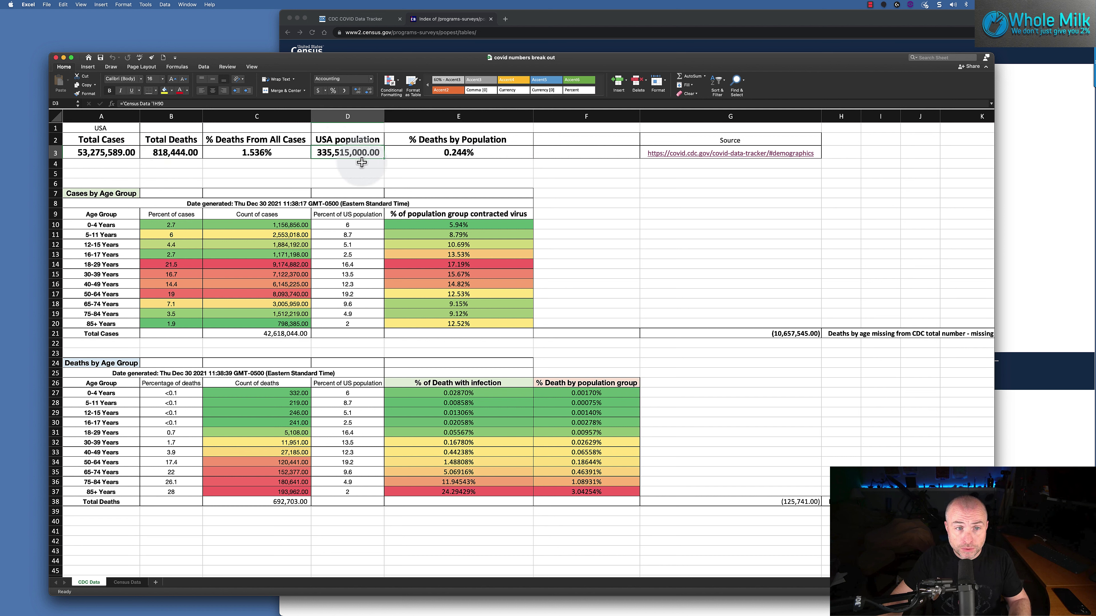
left_click(475, 166)
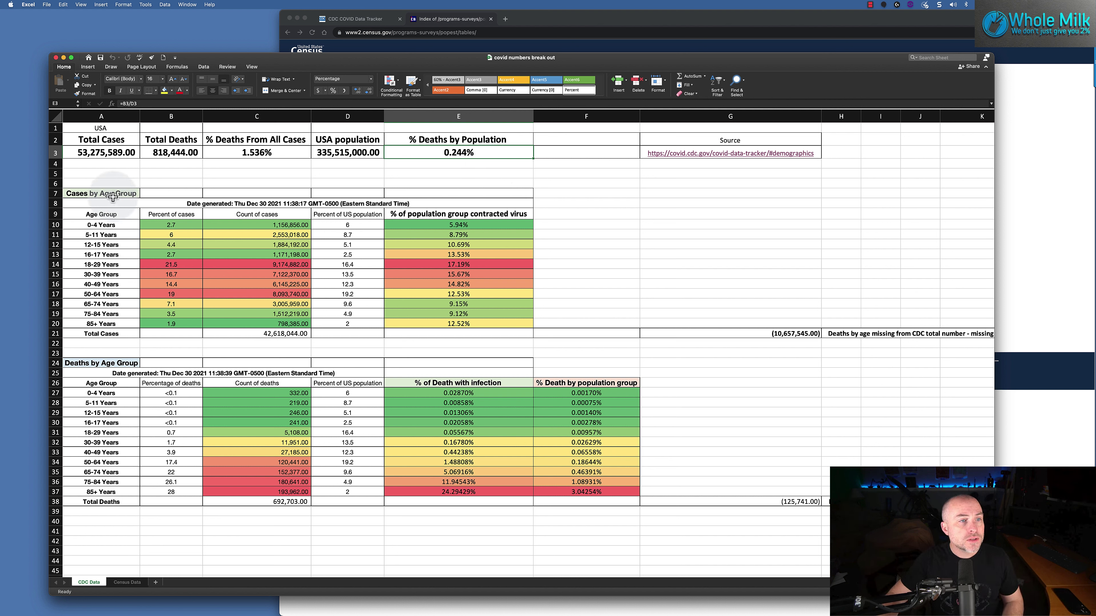
Select the Cases by Age Group table and show the download options of the matching chart on the CDC page.
left_click(100, 194)
left_click_drag(101, 202, 479, 332)
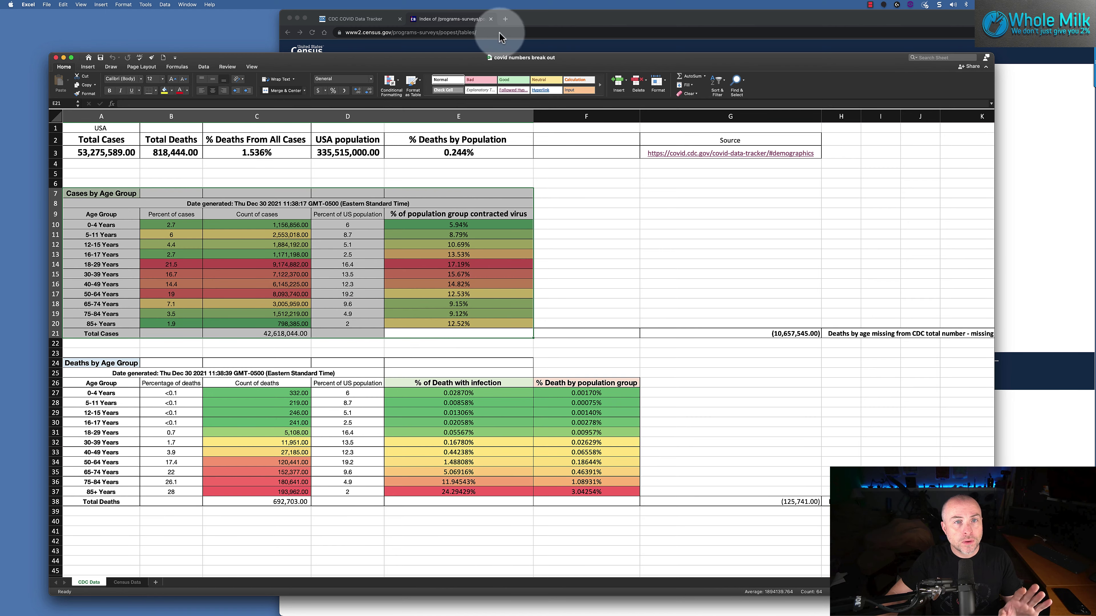
left_click(372, 20)
scroll(743, 446, "down", 9)
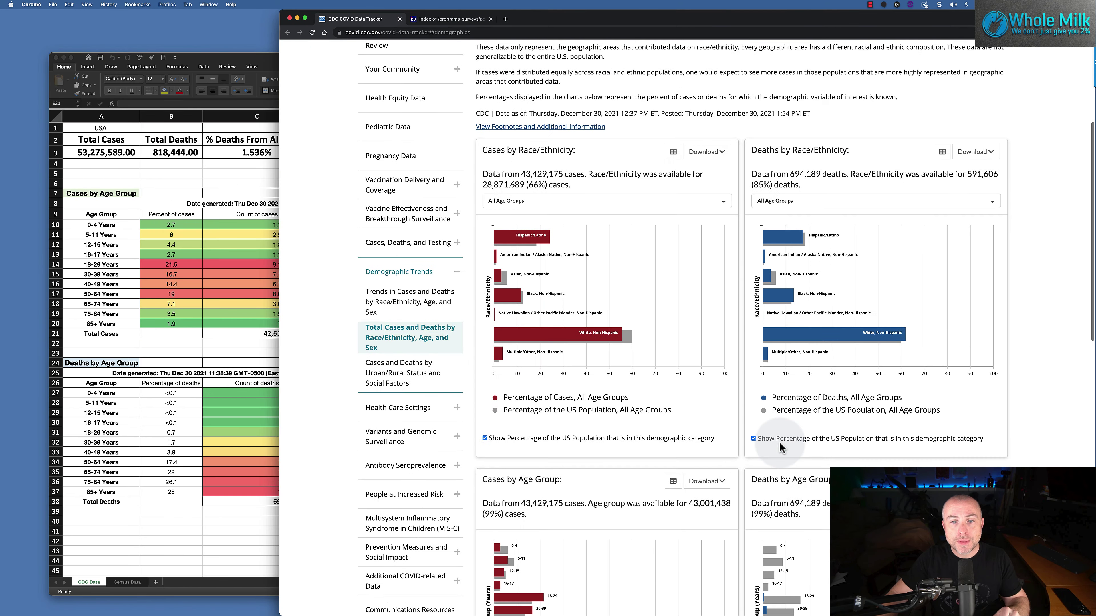
left_click(719, 315)
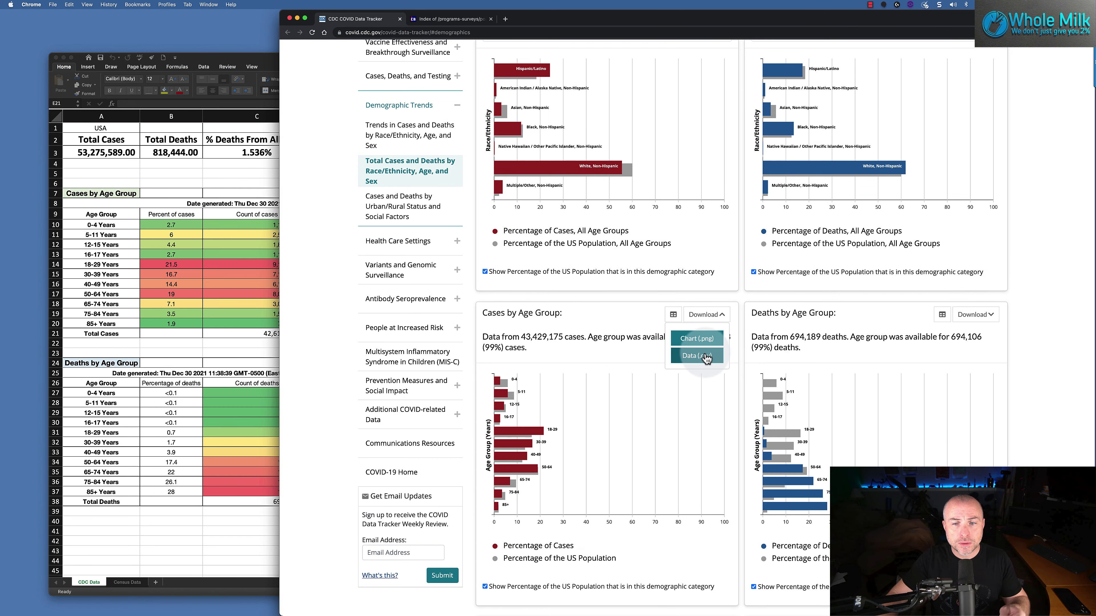
Return to the Excel workbook, select the Count of cases values, and view the Color Scales formatting options without applying one.
left_click(258, 63)
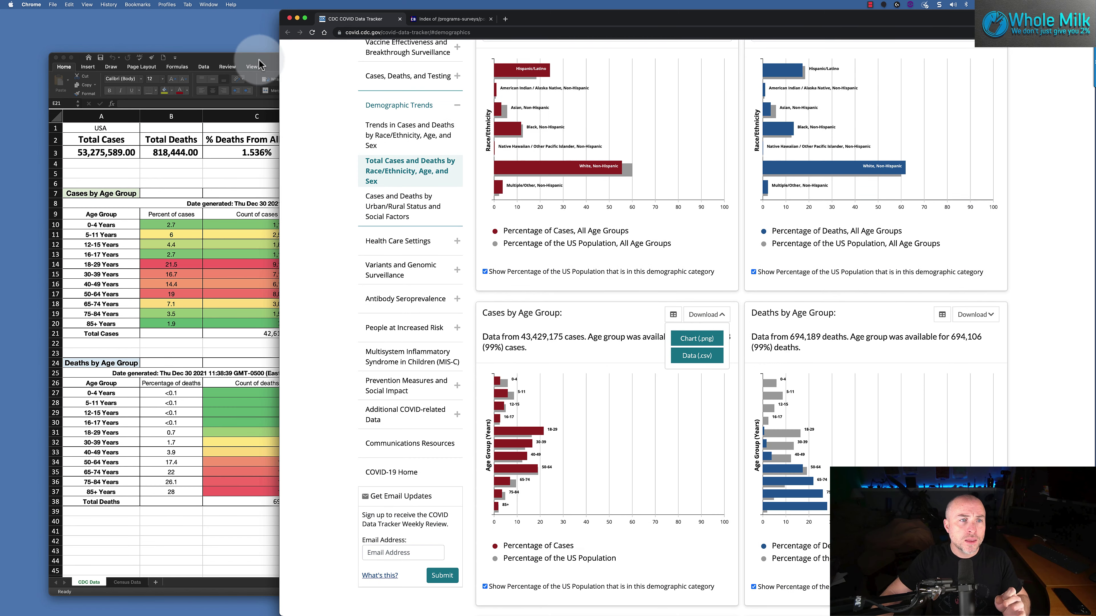
left_click(604, 295)
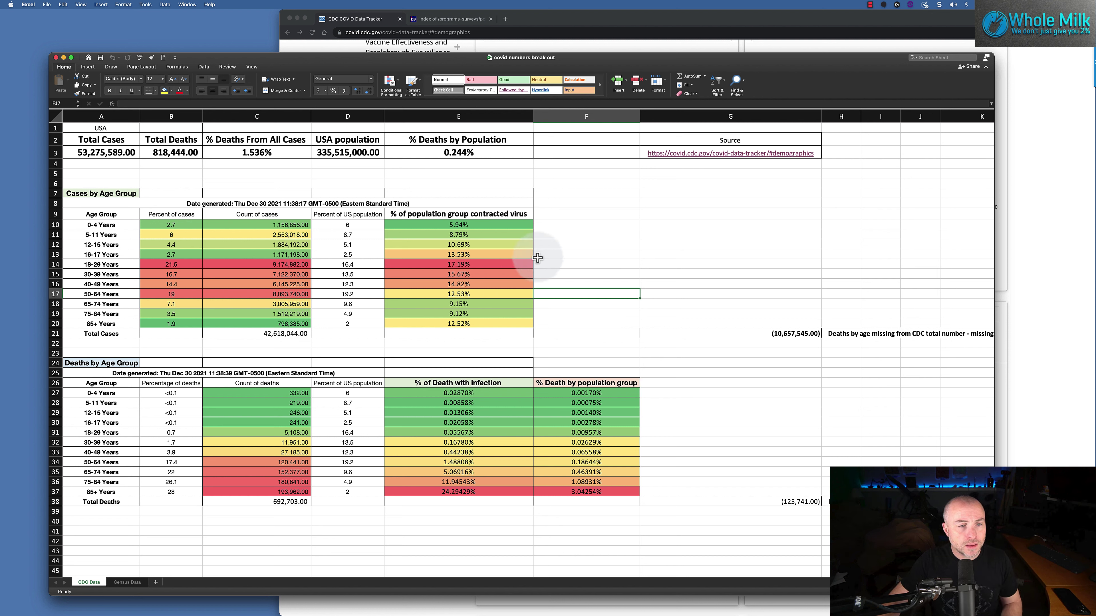
left_click_drag(279, 226, 281, 320)
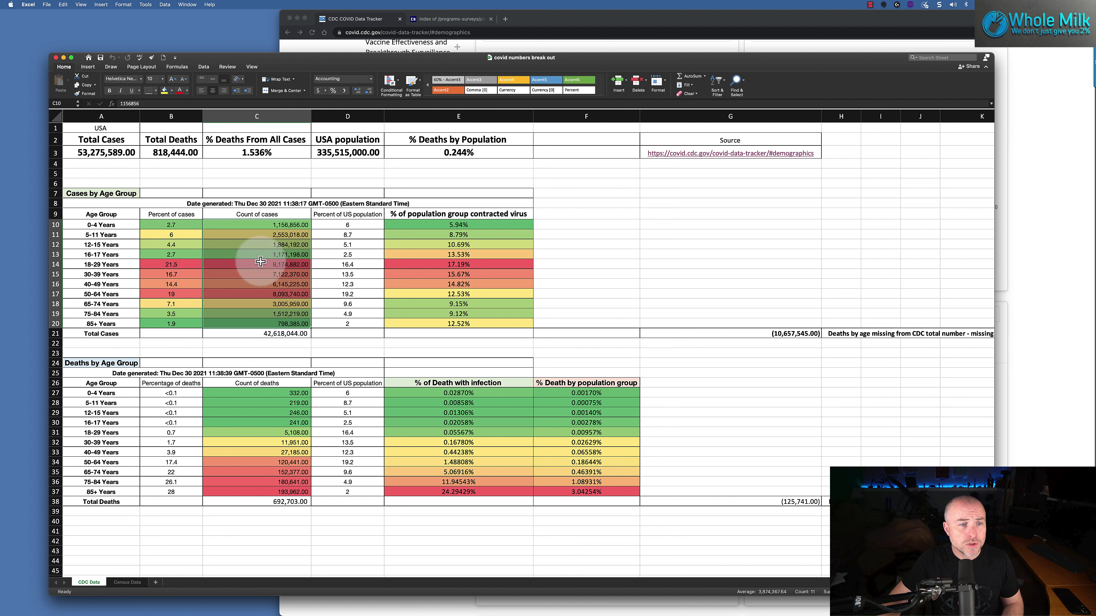
left_click(388, 78)
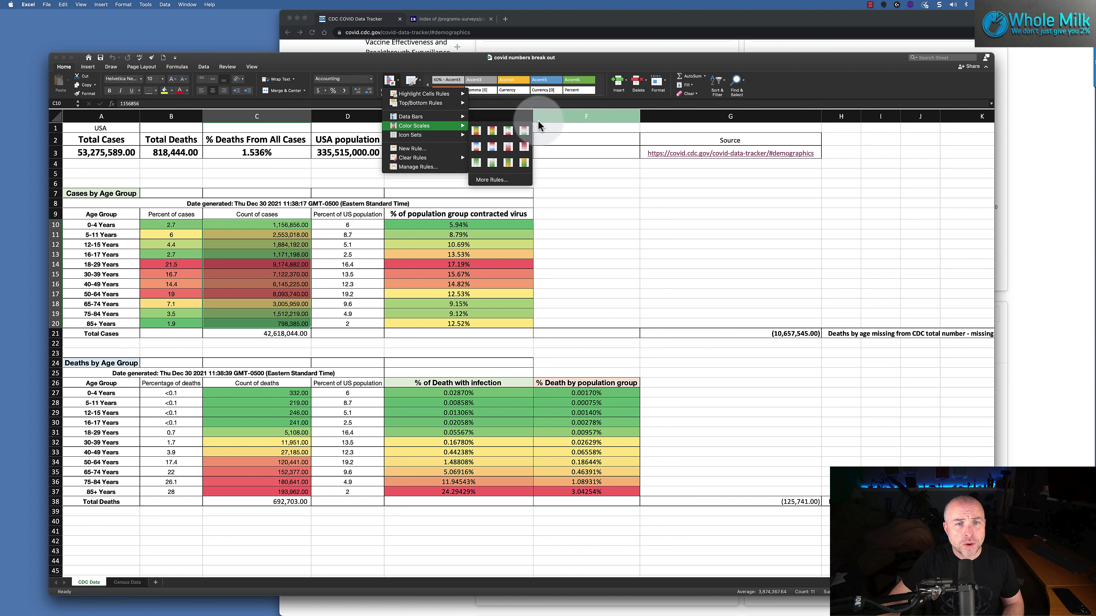
left_click(519, 167)
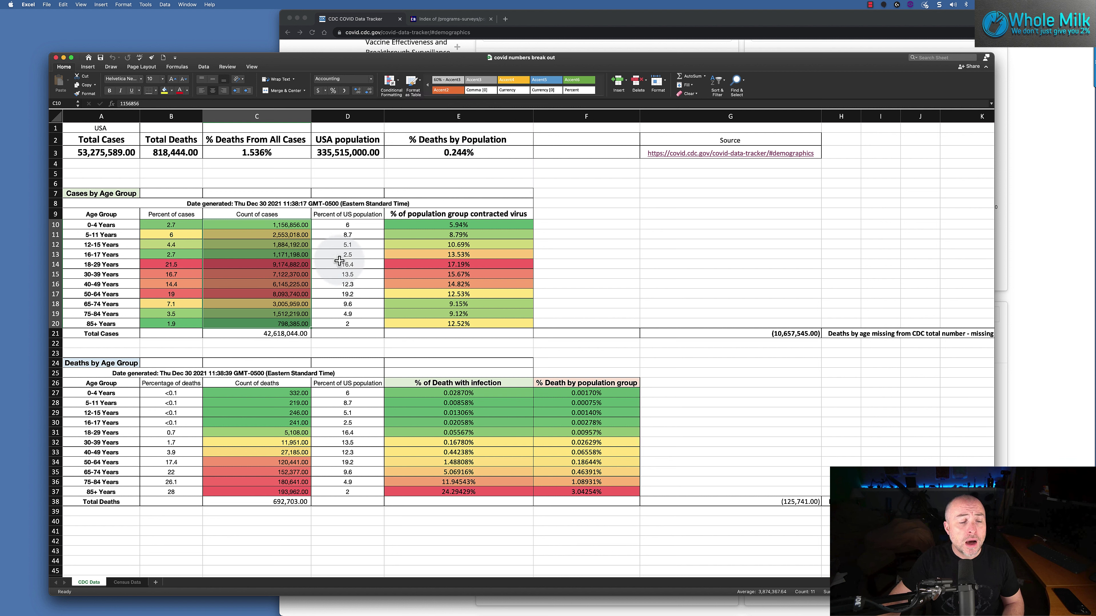
Examine the case counts for ages 18-29 and 85+, and the Percent of cases column by age group.
left_click(307, 264)
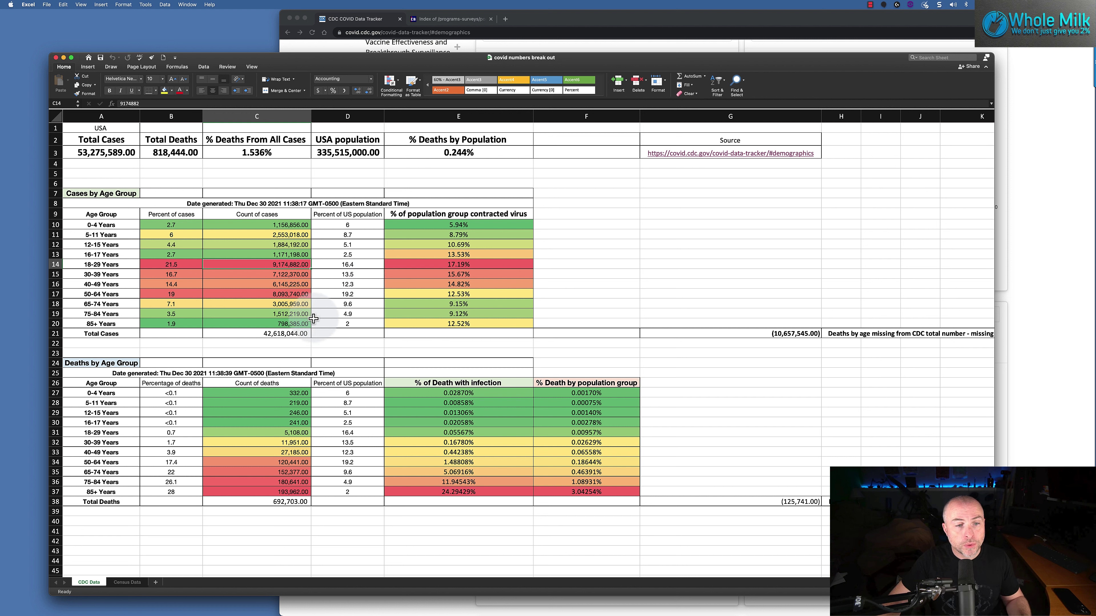
left_click(303, 324)
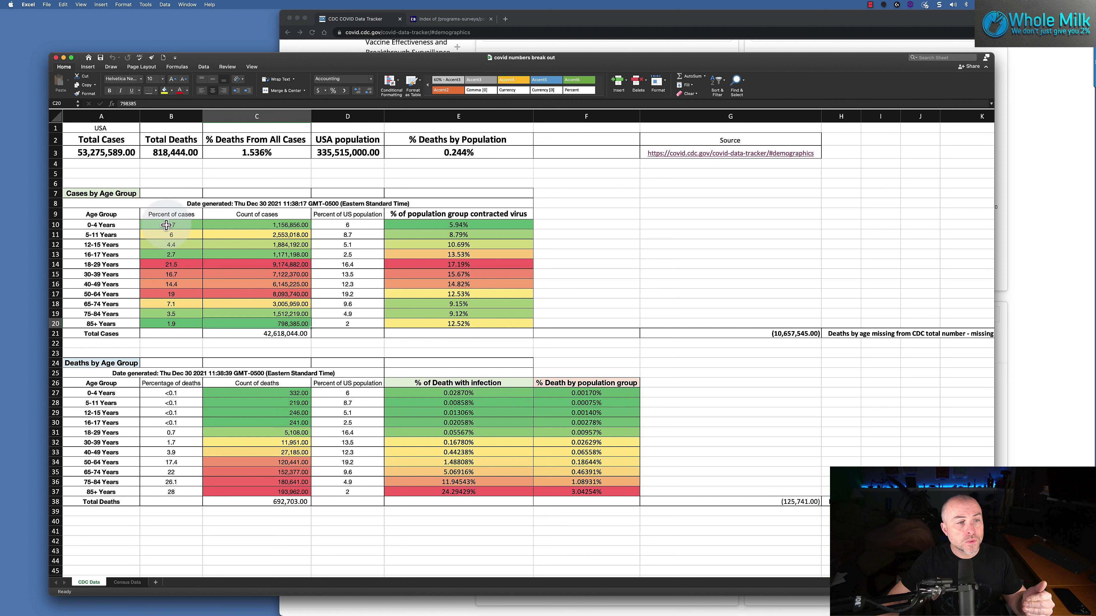
left_click_drag(166, 213, 161, 326)
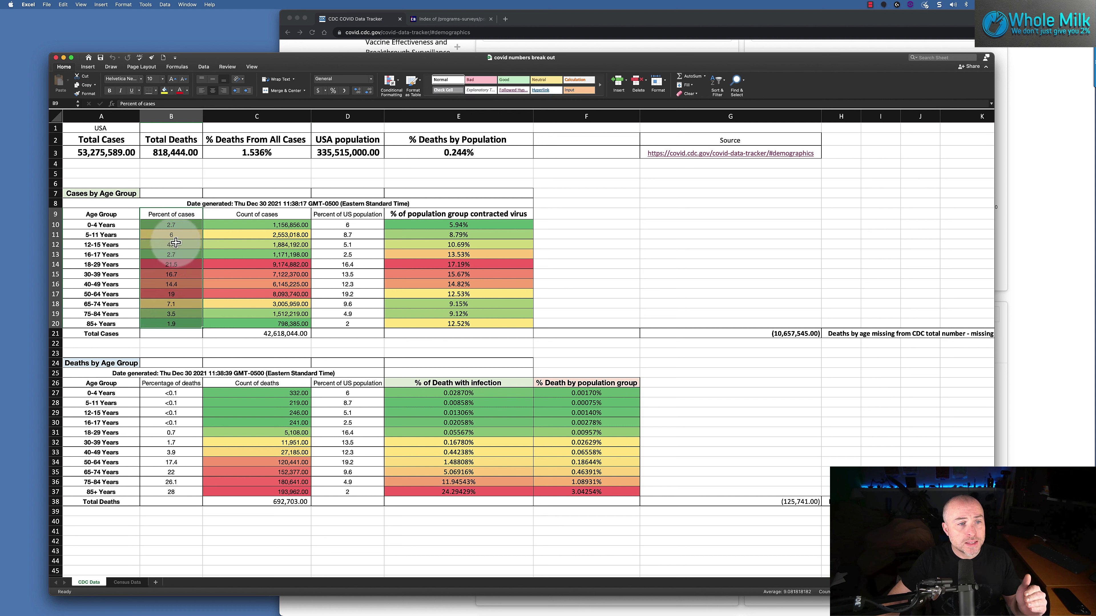
left_click(180, 227)
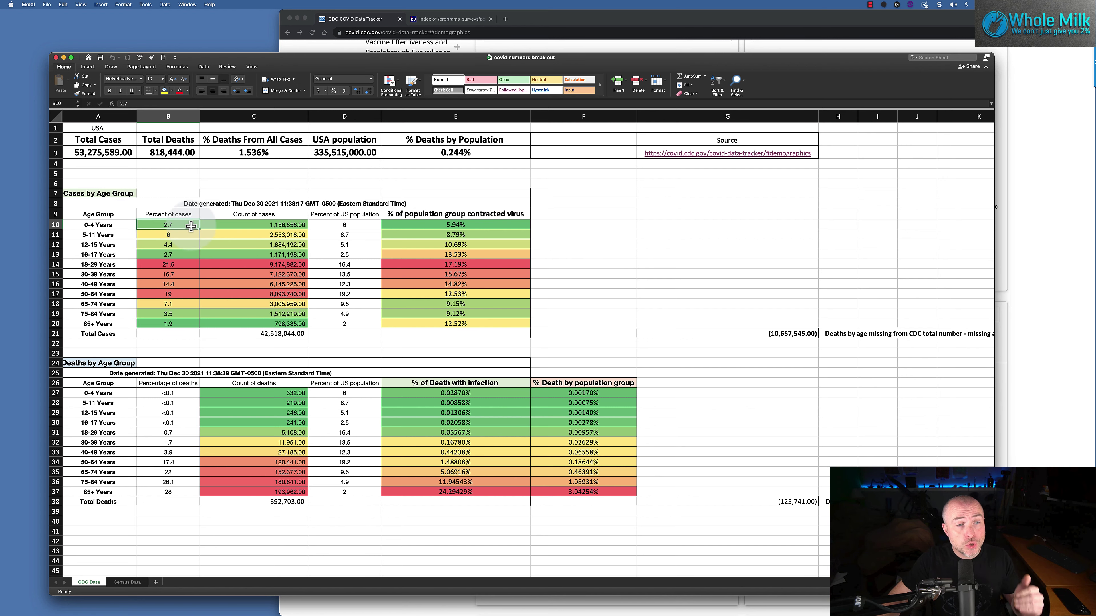
scroll(191, 227, "down", 1)
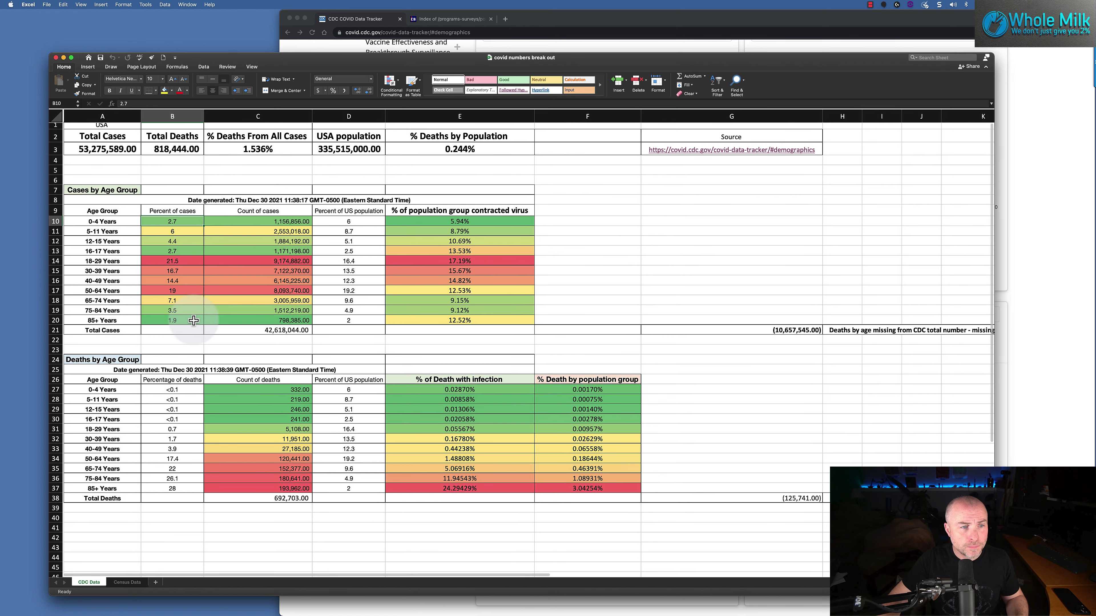
left_click(181, 265)
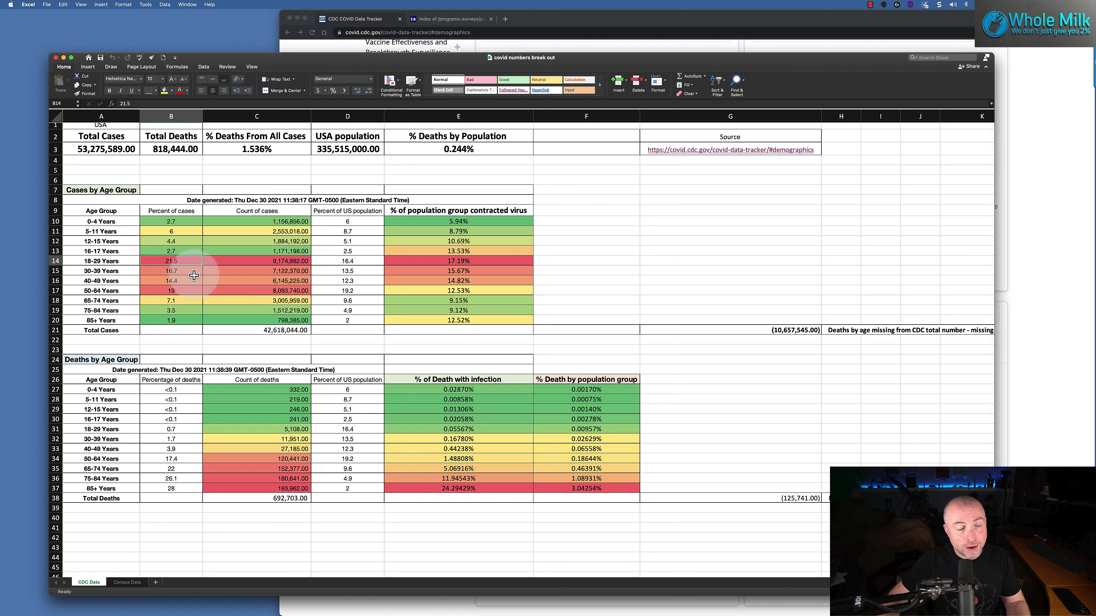
left_click(132, 263)
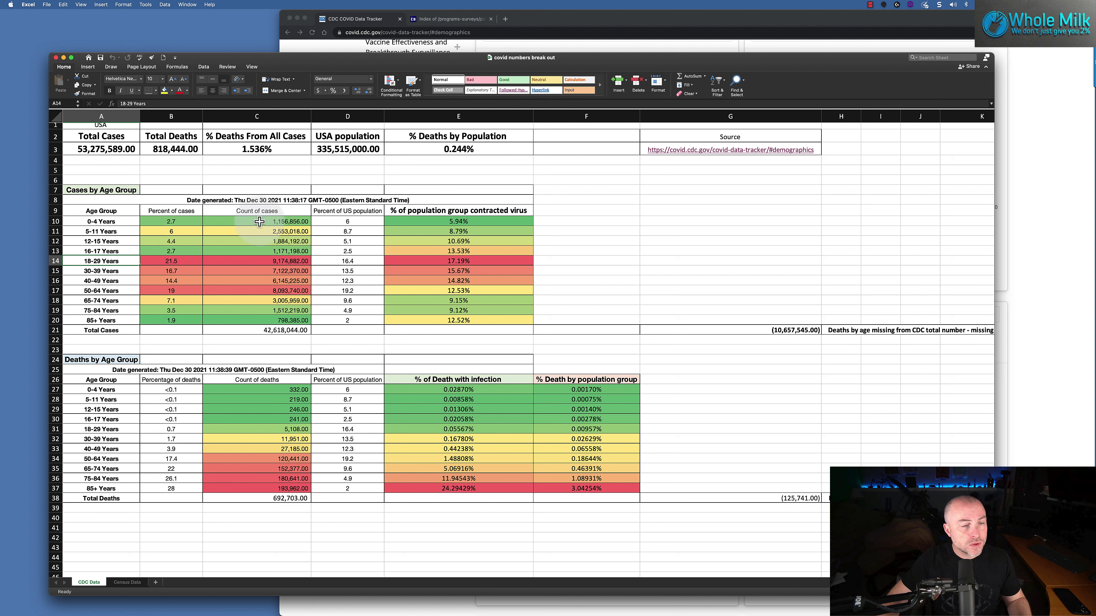
Examine the case counts for the 0-4 through 16-17 age groups alongside the 18-29 group.
left_click(294, 221)
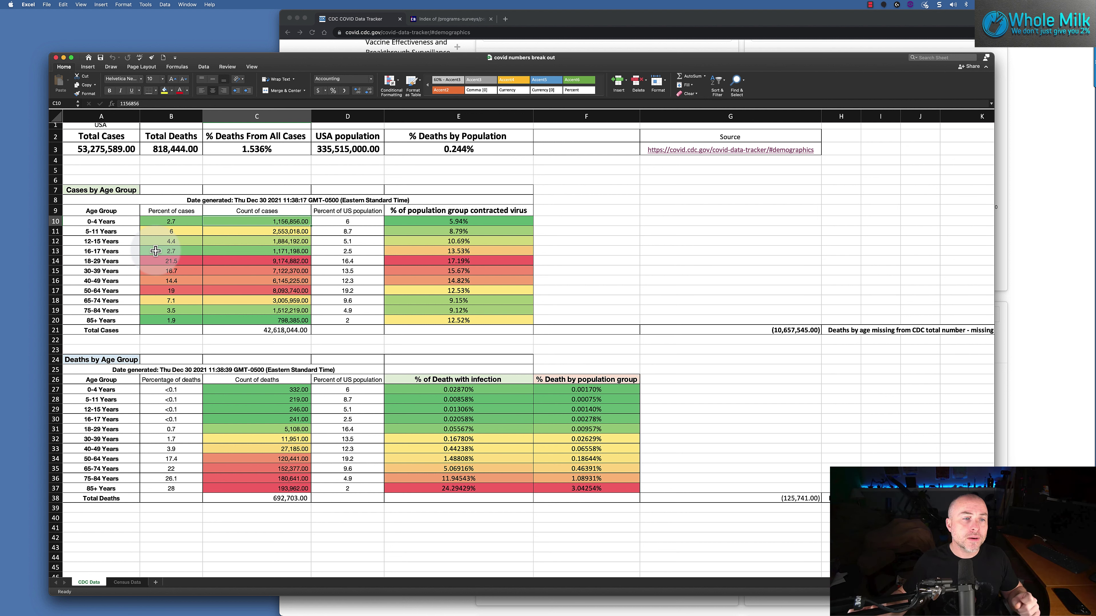
left_click(102, 222)
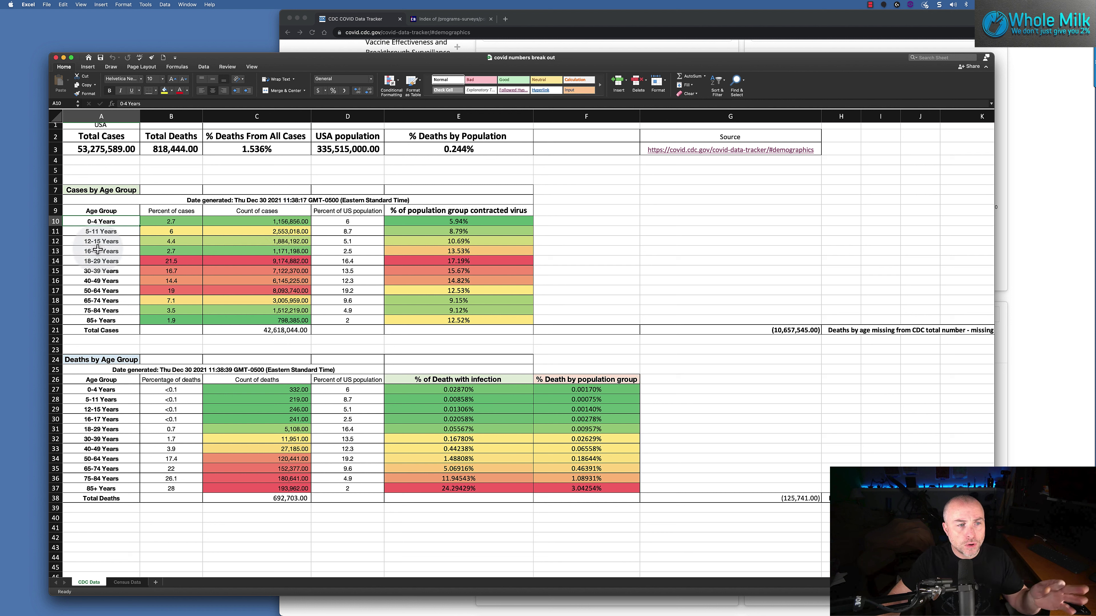
left_click(89, 261)
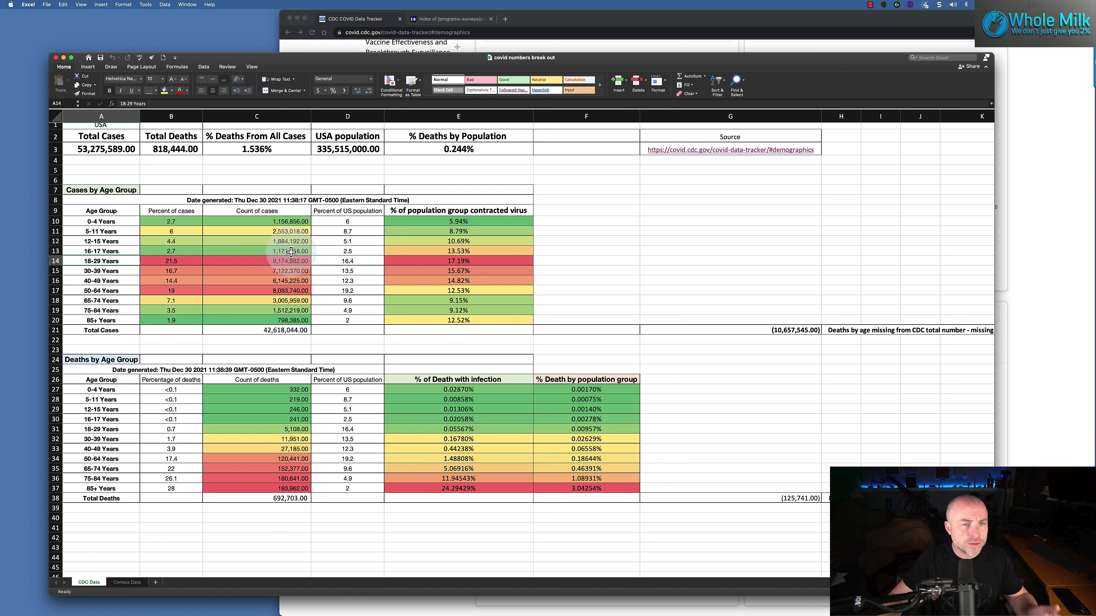
left_click_drag(291, 251, 277, 225)
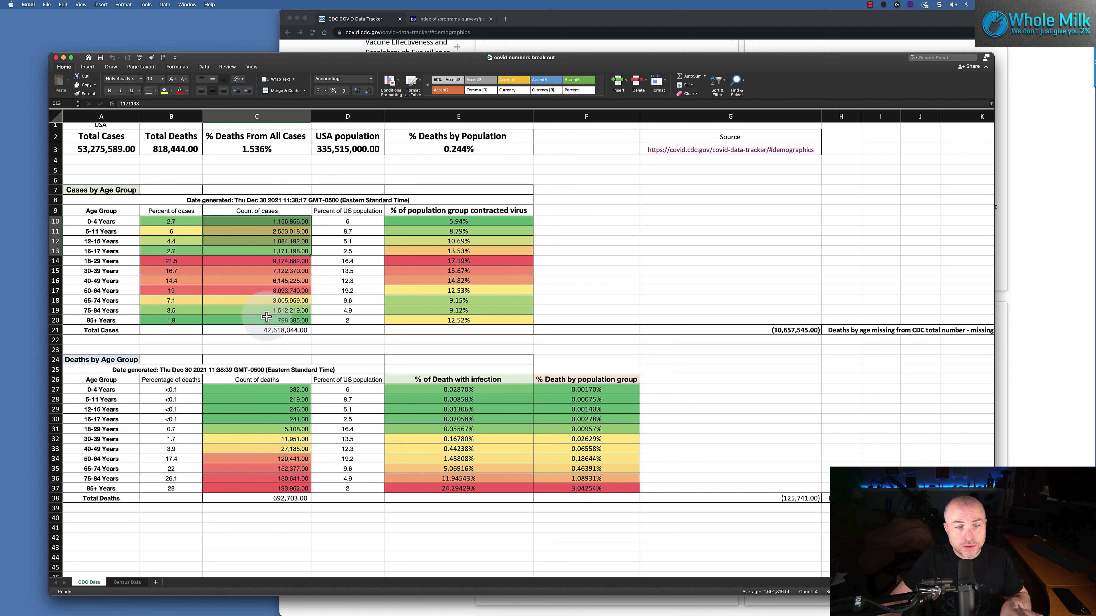
Compare the Count of cases total with the case counts stated for the CDC page's Cases by Age Group chart.
left_click(267, 333)
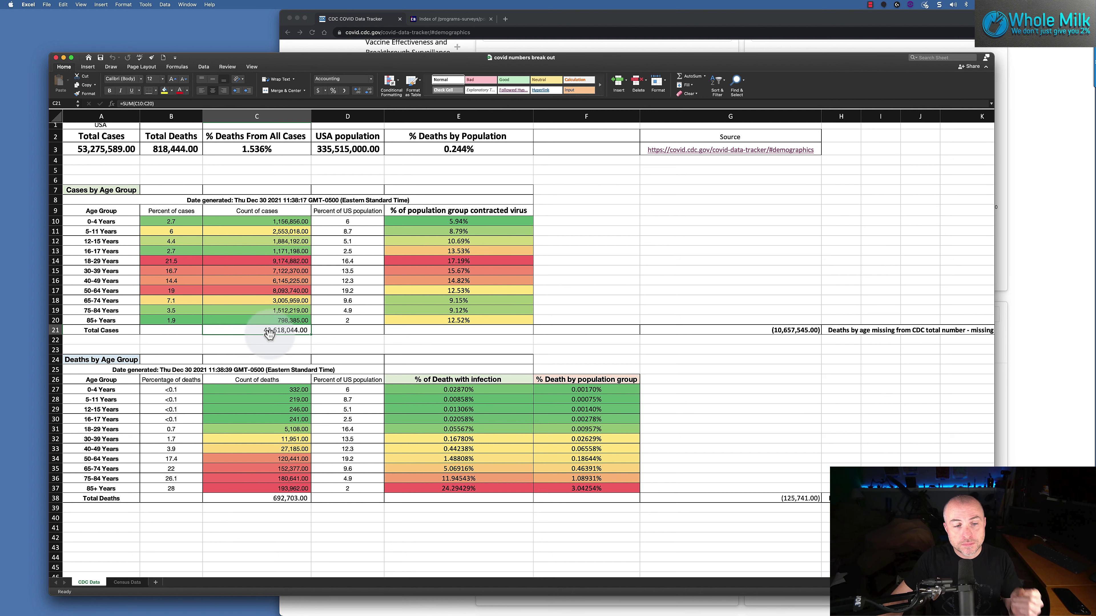
left_click(1048, 328)
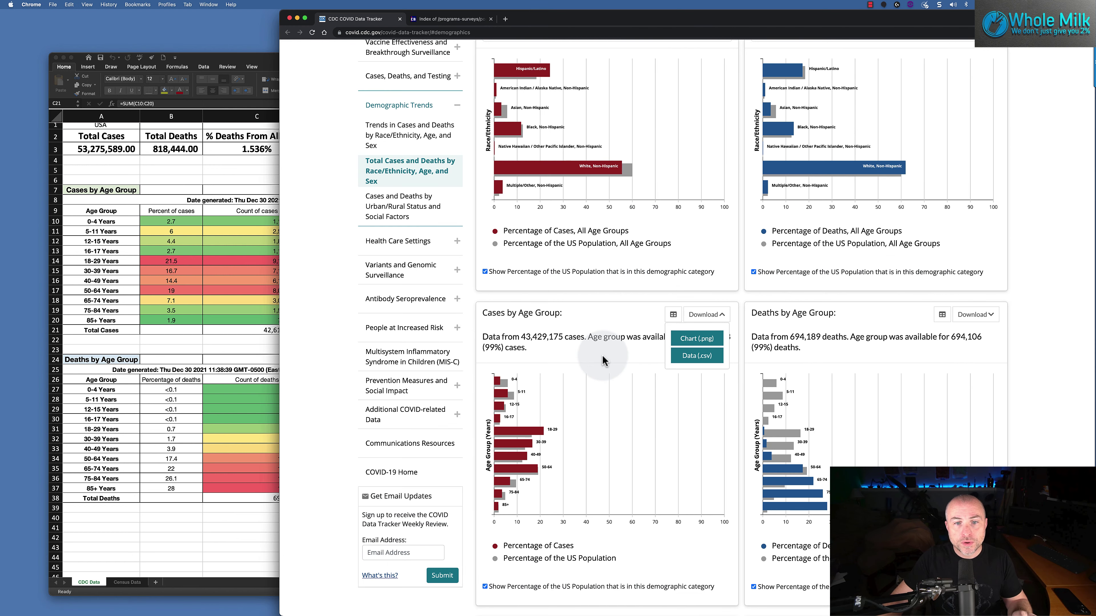
Highlight the overall case count and the age-available case count stated under Cases by Age Group, and return to the Excel workbook.
scroll(579, 354, "down", 2)
left_click_drag(521, 302, 602, 303)
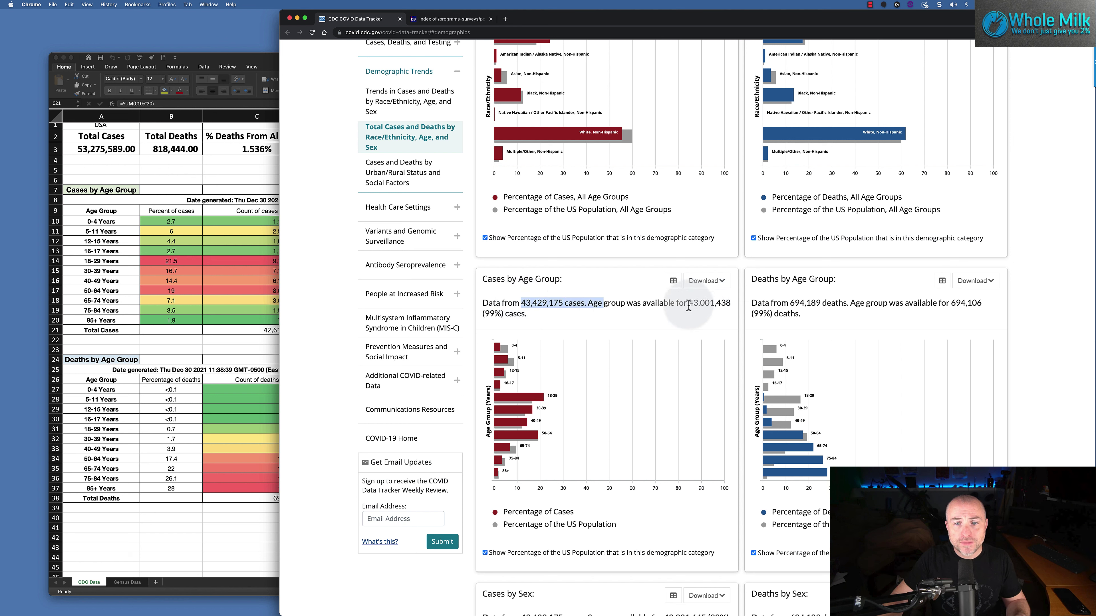
left_click_drag(689, 303, 711, 304)
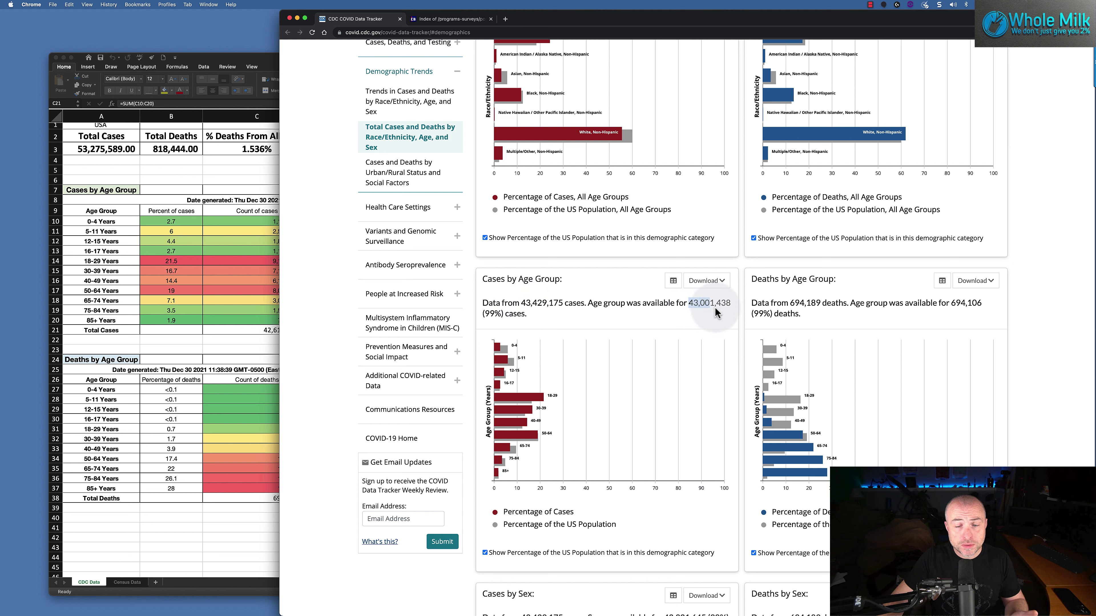
left_click(174, 180)
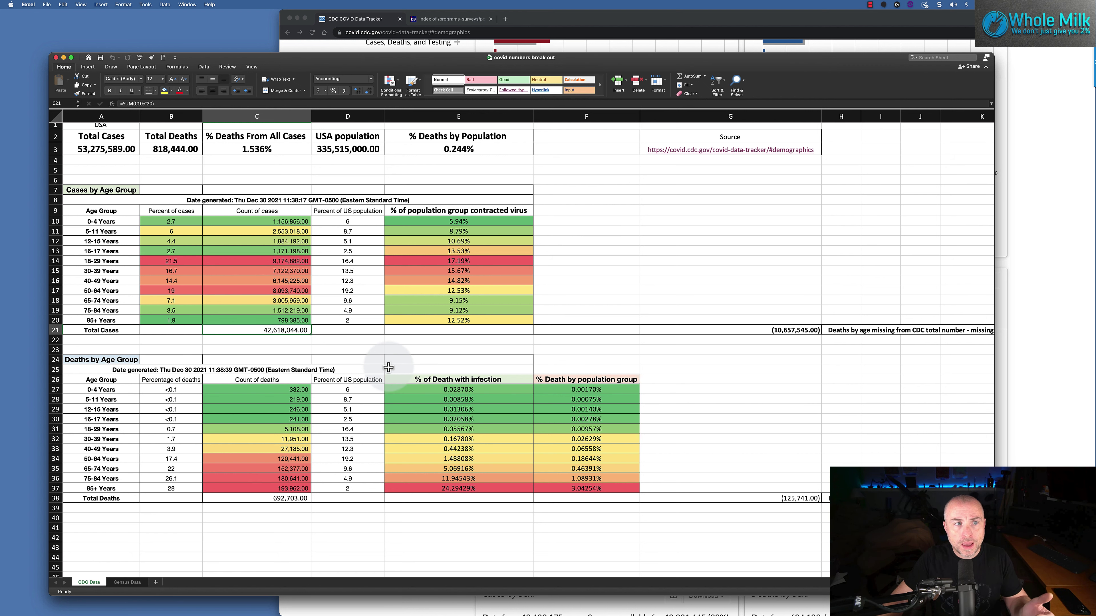
On the CDC page, check the nationwide Cases Total against the two case counts stated for the Cases by Age Group chart.
left_click(1020, 317)
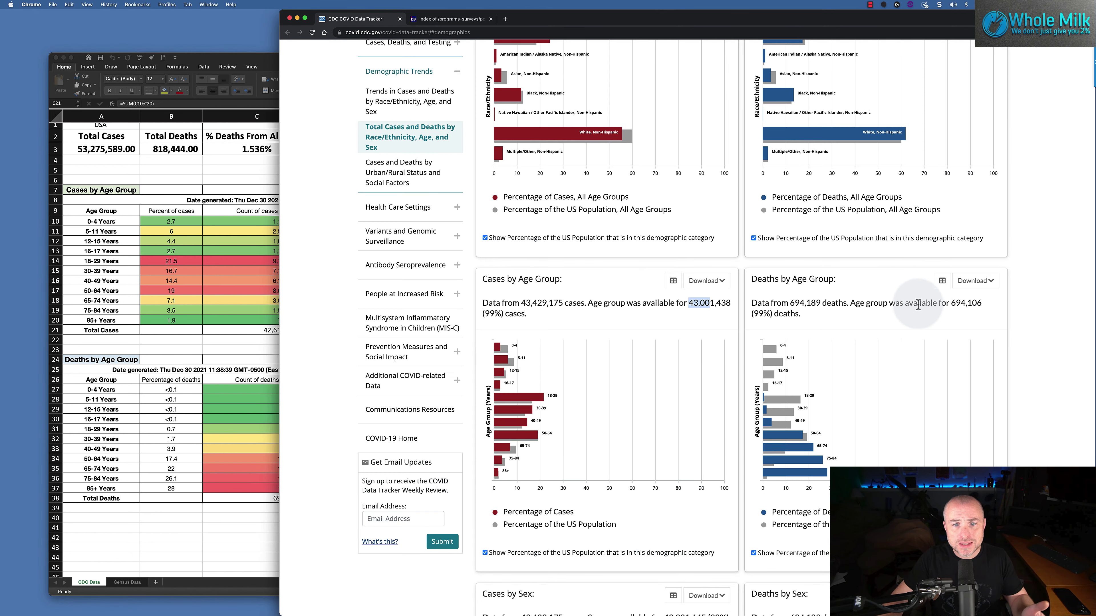
scroll(811, 298, "up", 15)
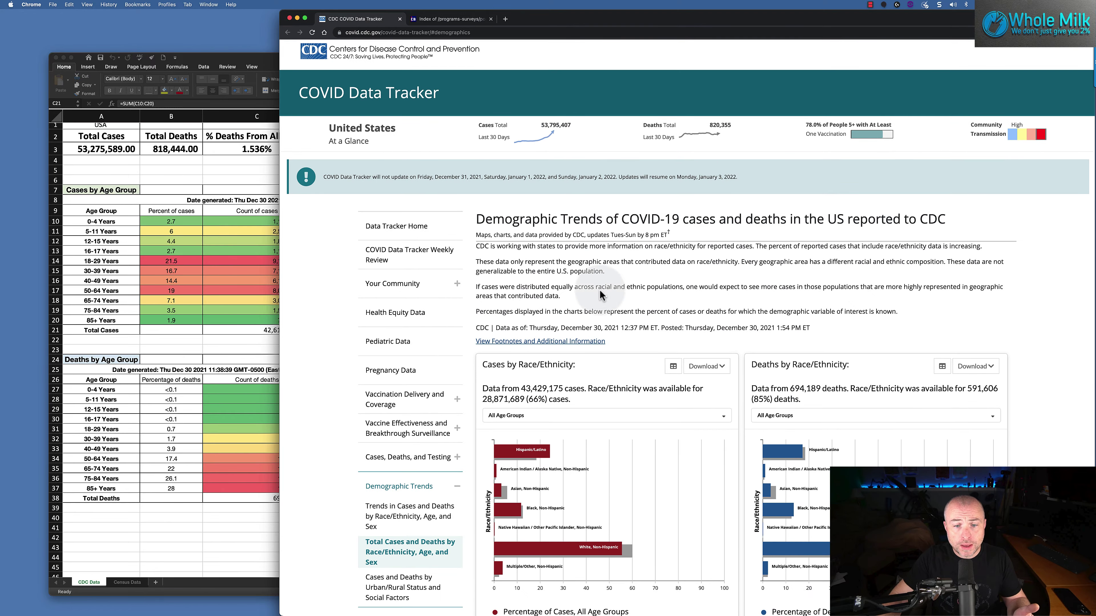
scroll(617, 302, "down", 10)
scroll(612, 330, "down", 1)
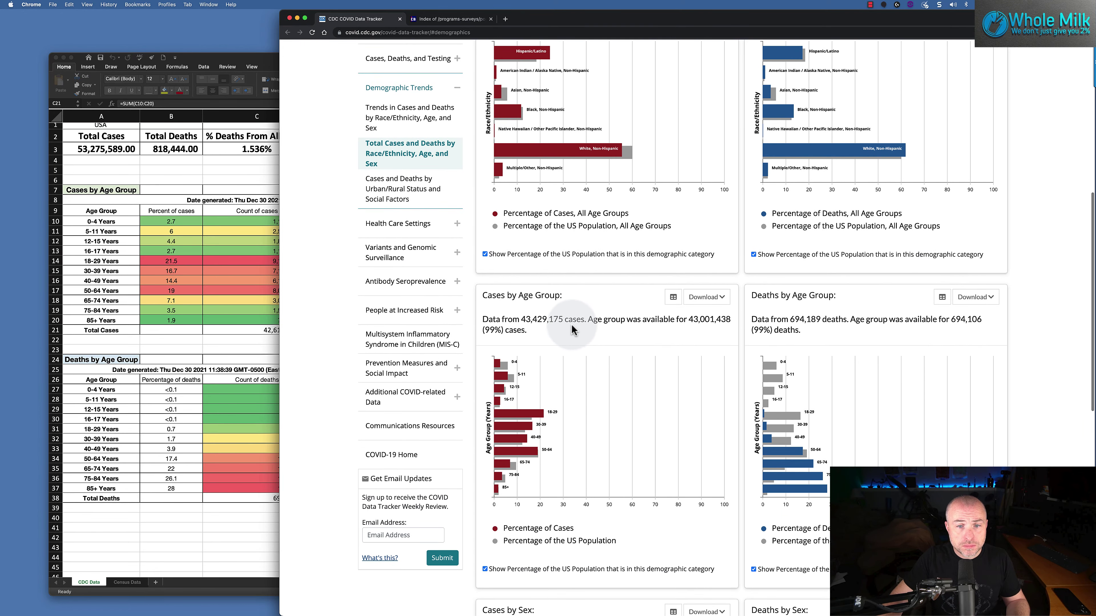
left_click_drag(572, 324, 521, 319)
left_click_drag(609, 320, 727, 320)
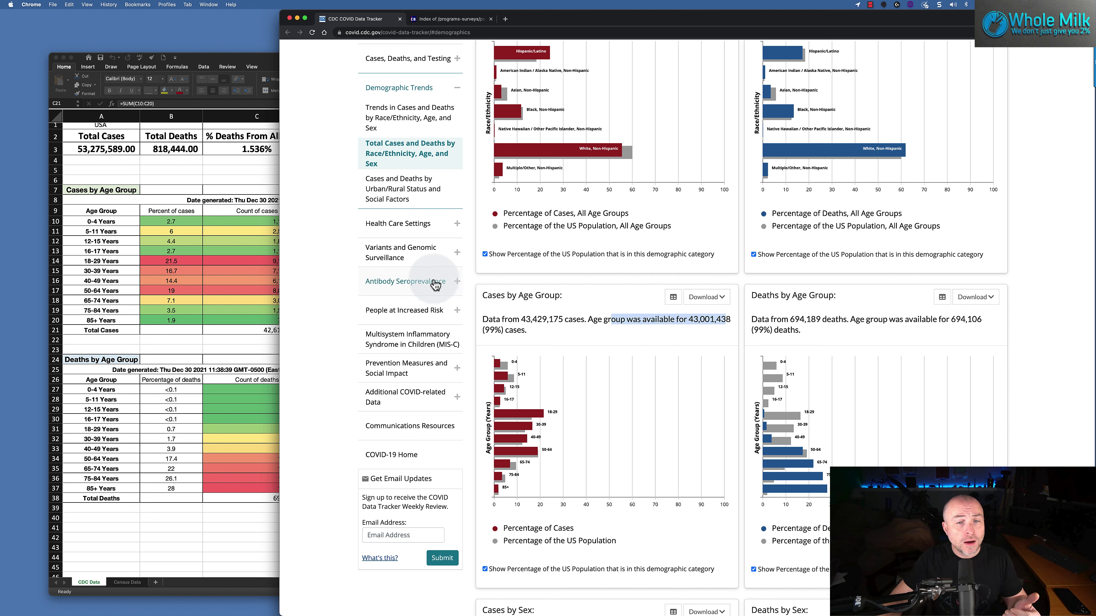
Switch to the Excel workbook and examine the case counts for the 0-4, 5-11, 12-15, 18-29 and 85+ age groups.
left_click(159, 170)
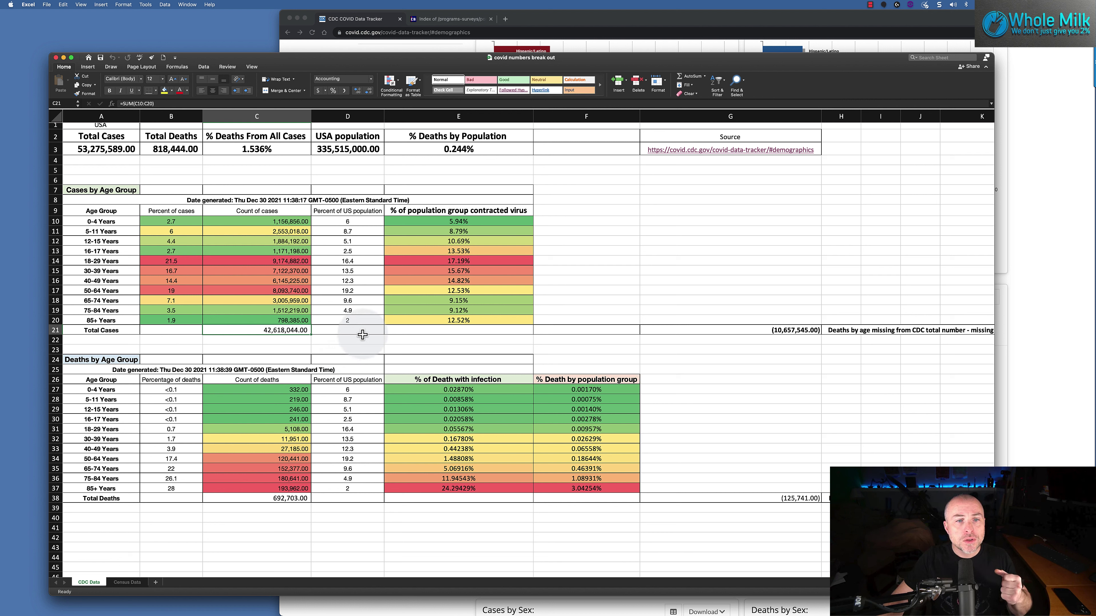
left_click(299, 222)
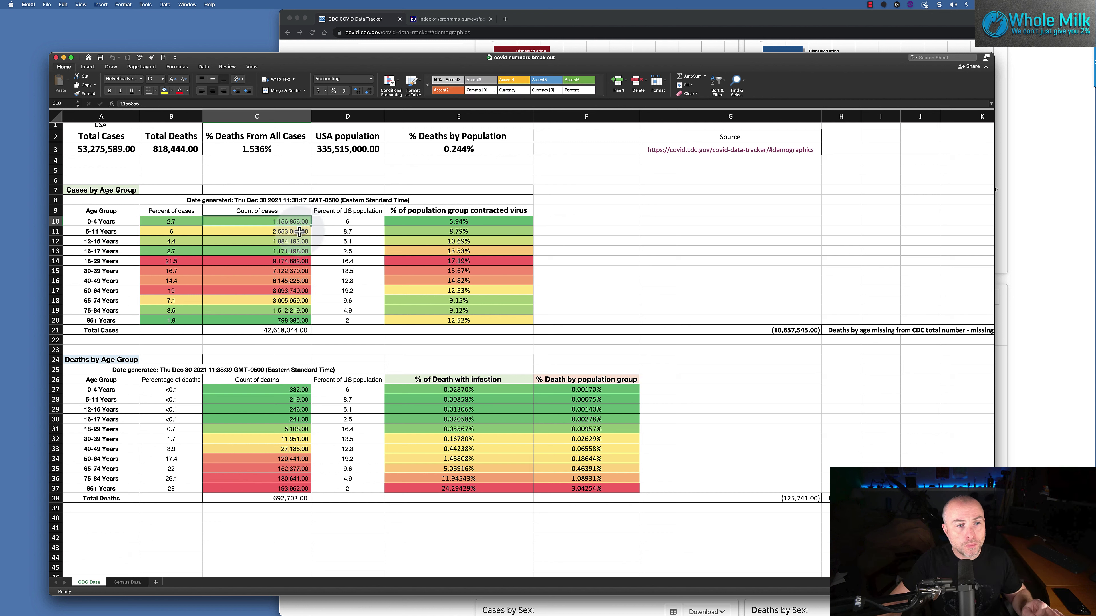
left_click(299, 232)
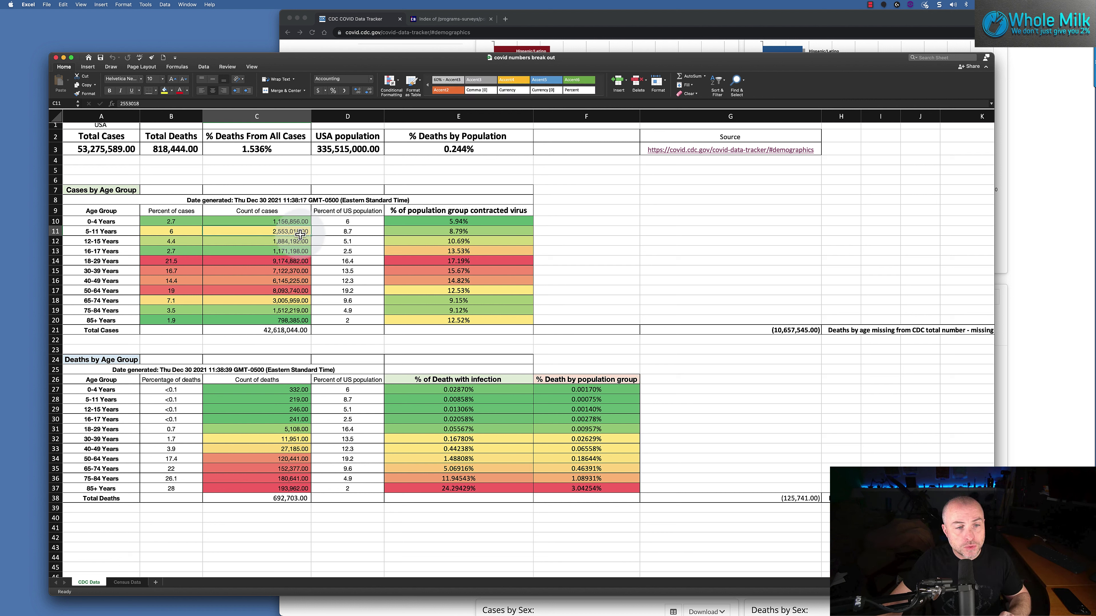
left_click(300, 241)
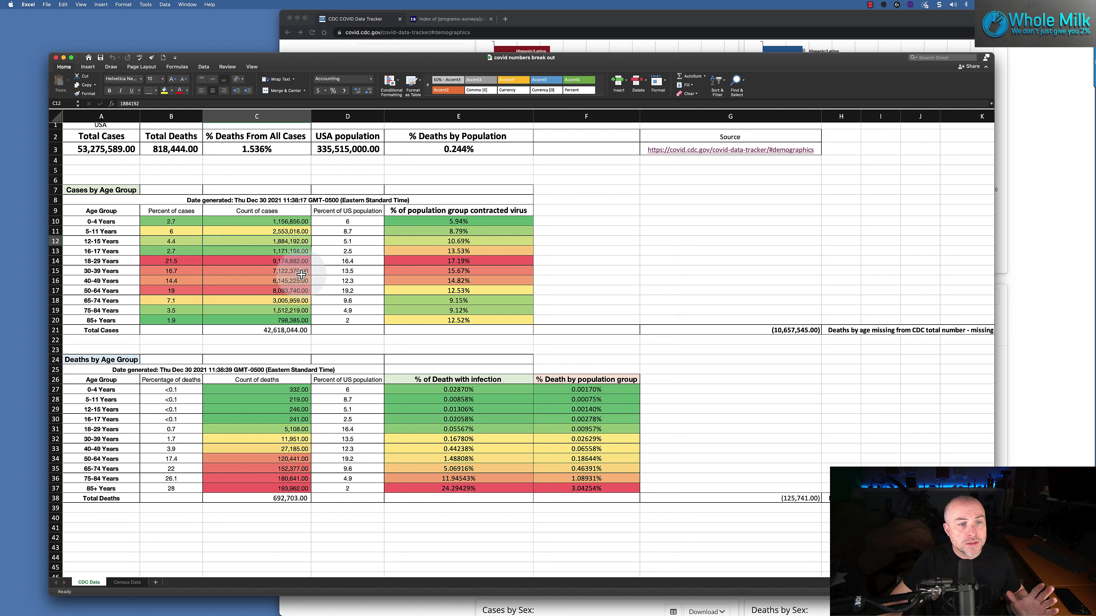
left_click(125, 259)
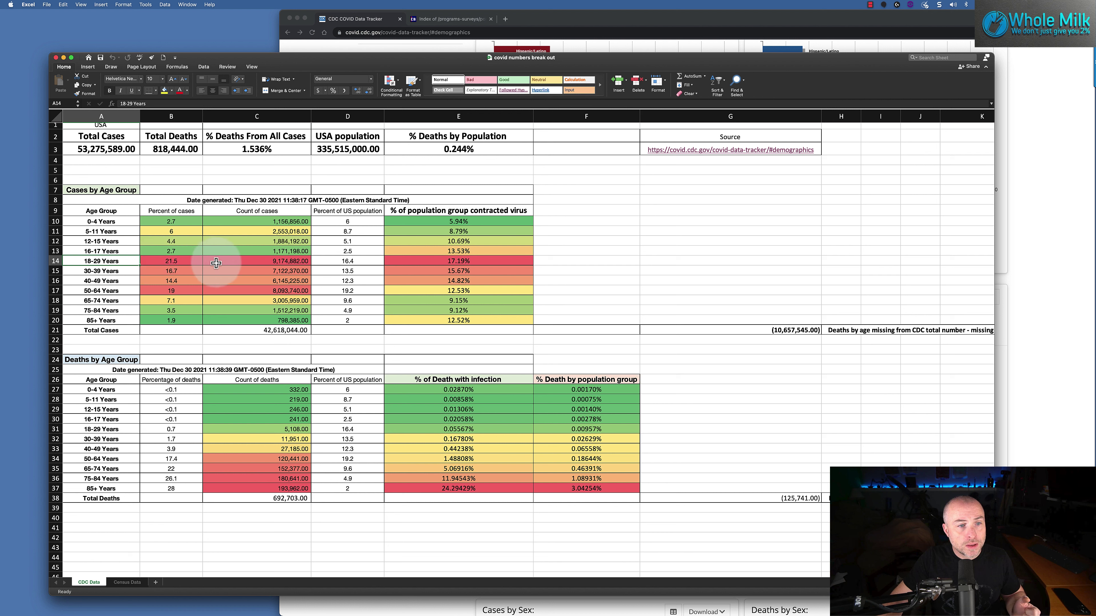
left_click(295, 263)
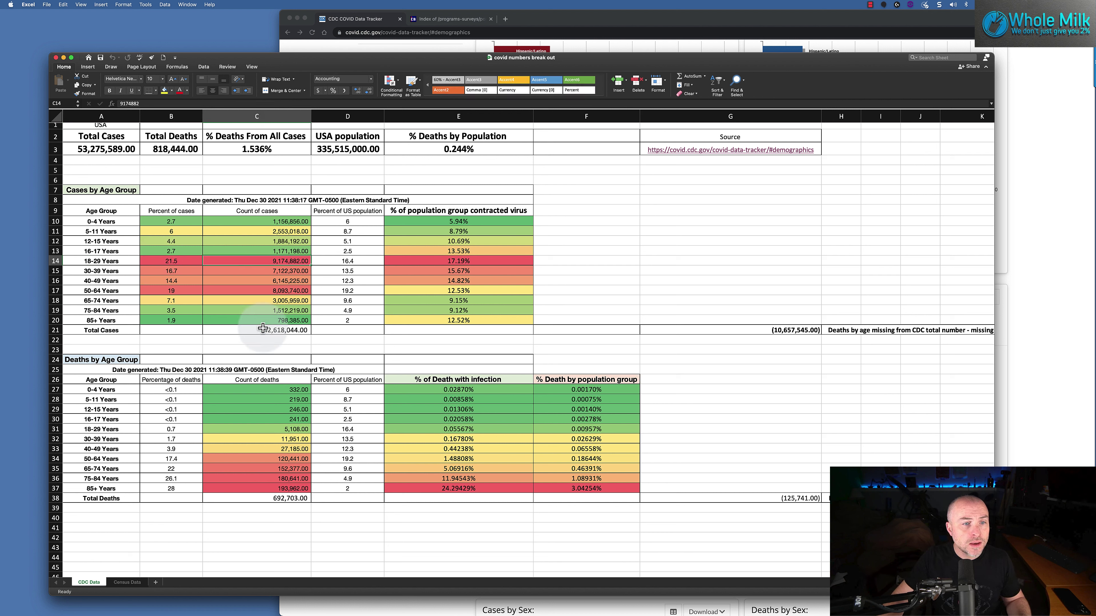
left_click(280, 320)
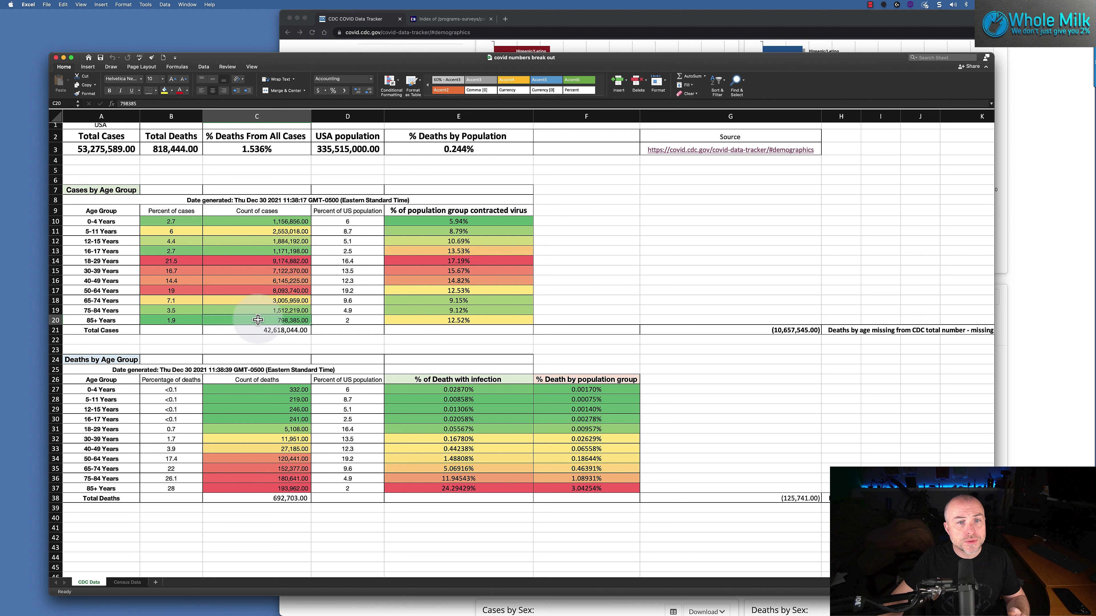
Inspect the 0-4 group's contracted-virus percentage formula and the population cell it references on the Census Data sheet.
left_click(464, 221)
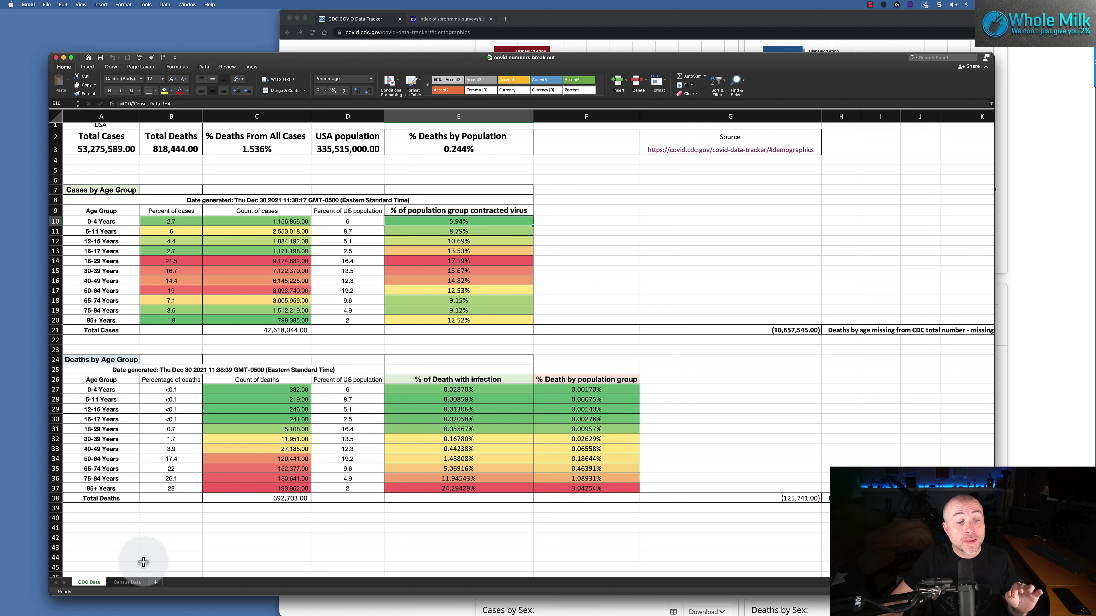
left_click(127, 583)
scroll(431, 215, "up", 15)
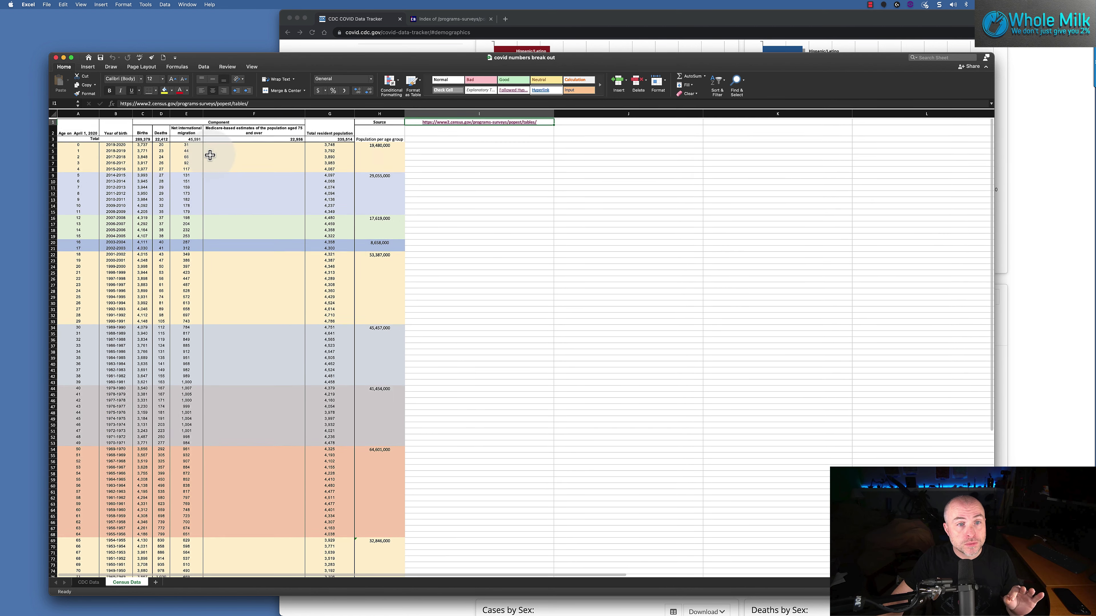
left_click(380, 144)
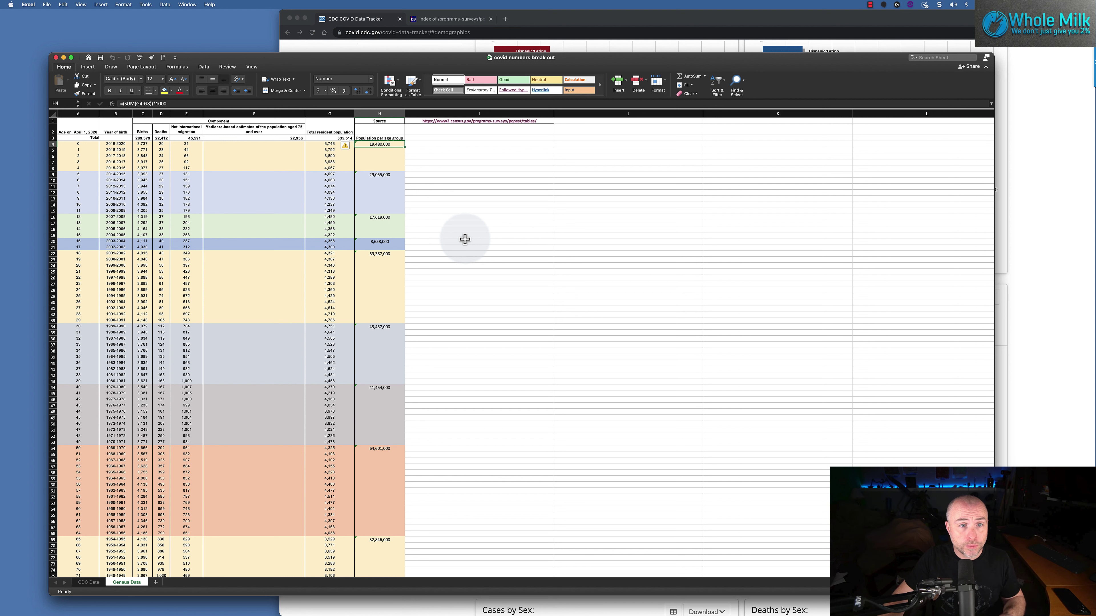
Return to the CDC Data sheet and examine the 0-4 group's case count and the contracted-virus percentages for ages 0-4 and 5-11.
left_click(89, 582)
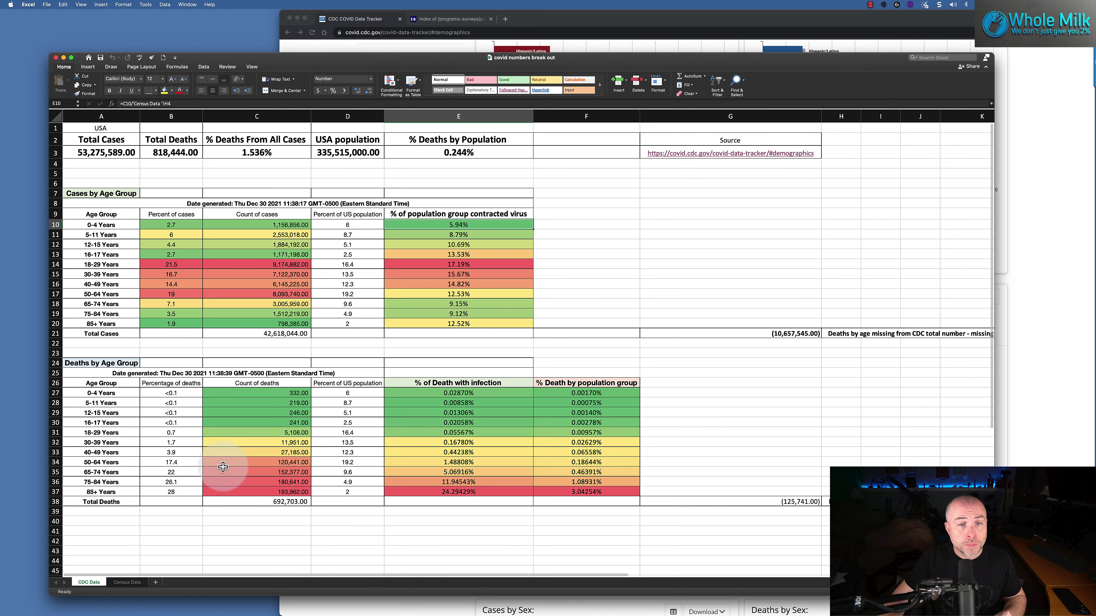
left_click(294, 224)
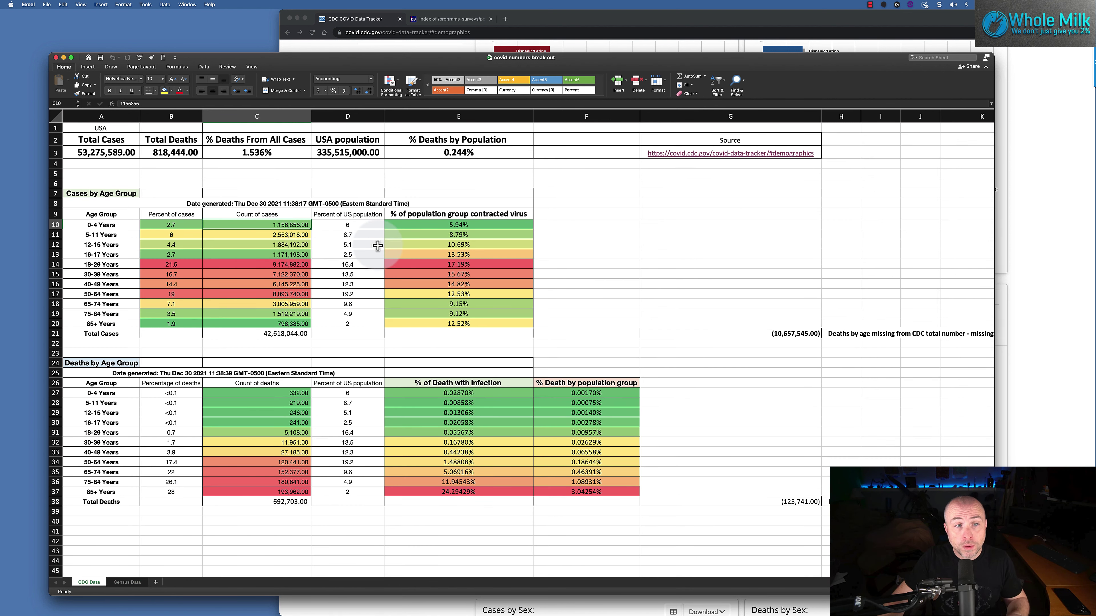
left_click(476, 226)
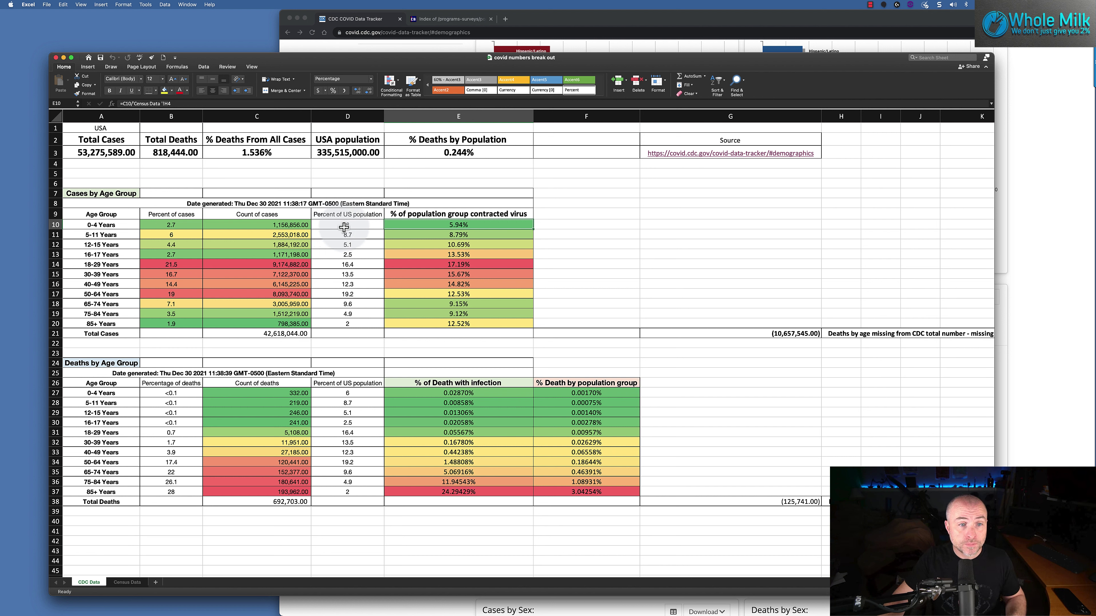
left_click(128, 236)
left_click(419, 236)
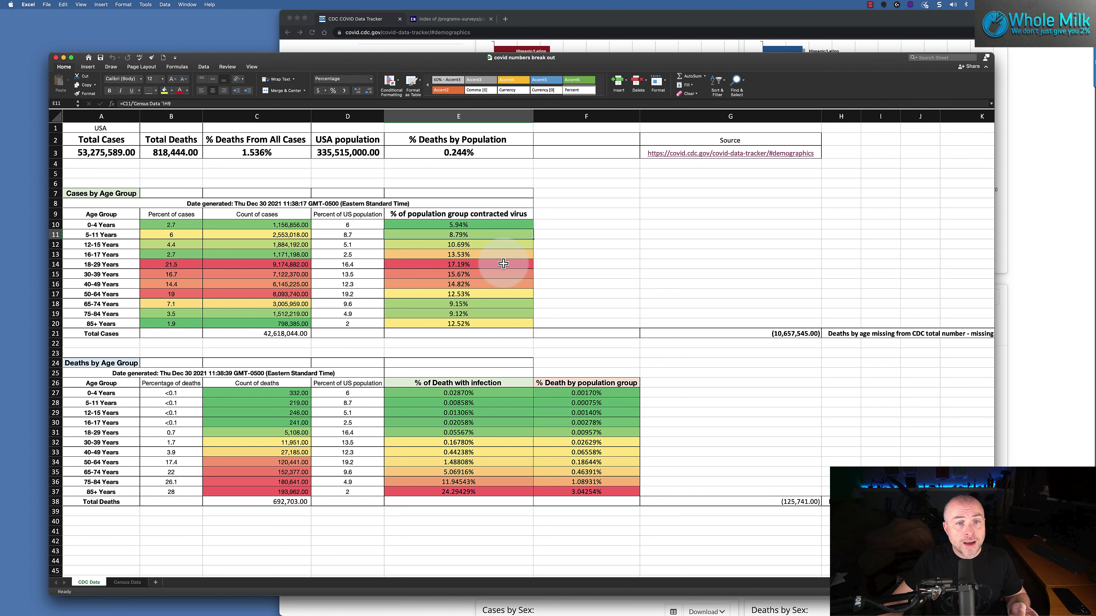
Examine the percentage of the 18-29 population group that contracted the virus.
left_click(395, 264)
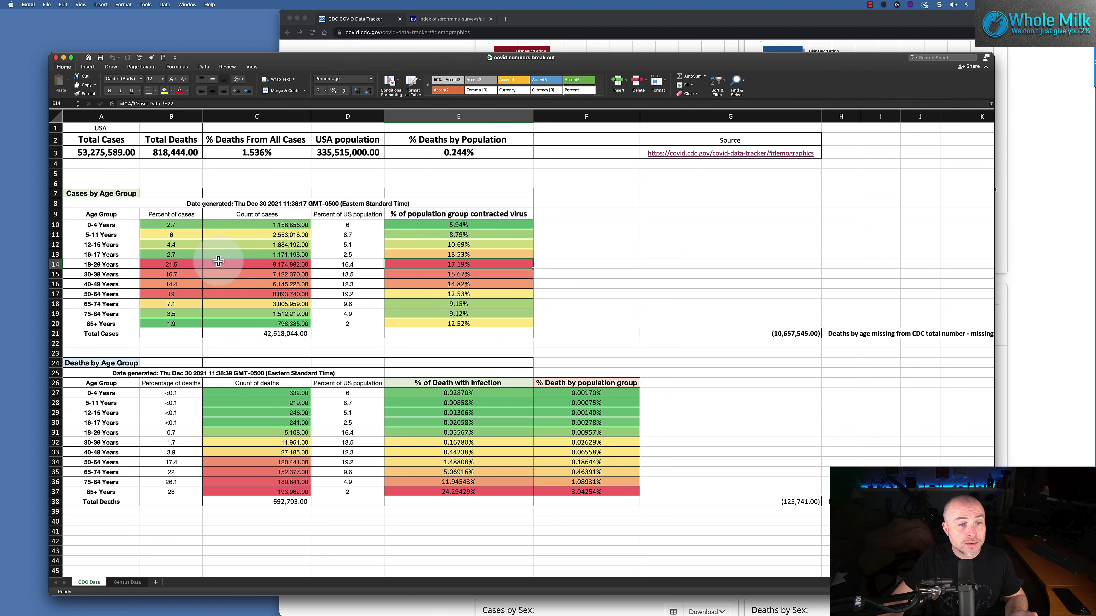
scroll(514, 262, "down", 1)
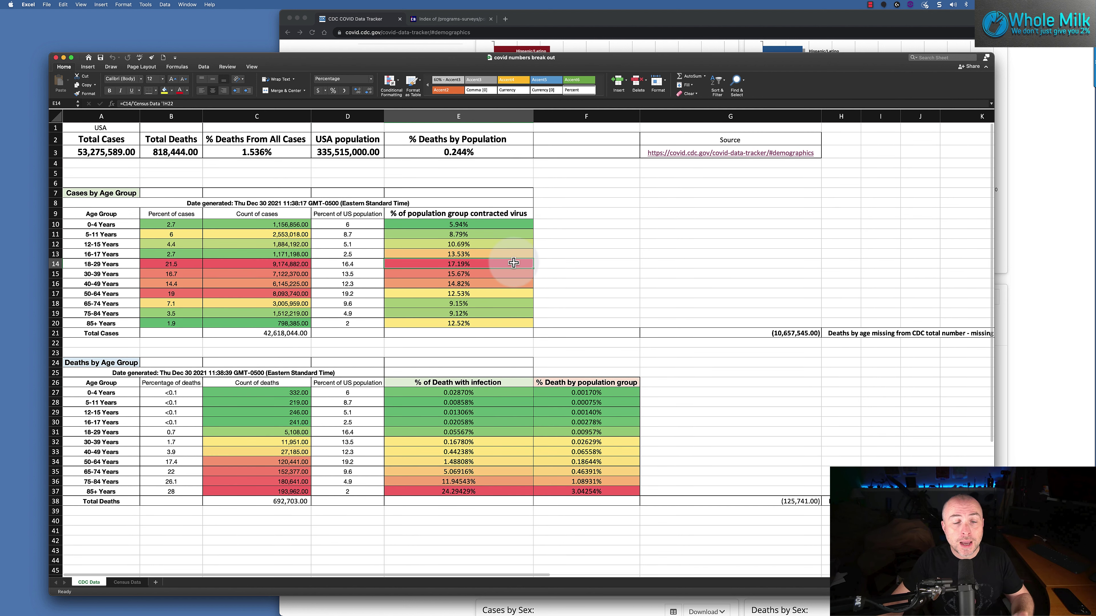
left_click(111, 266)
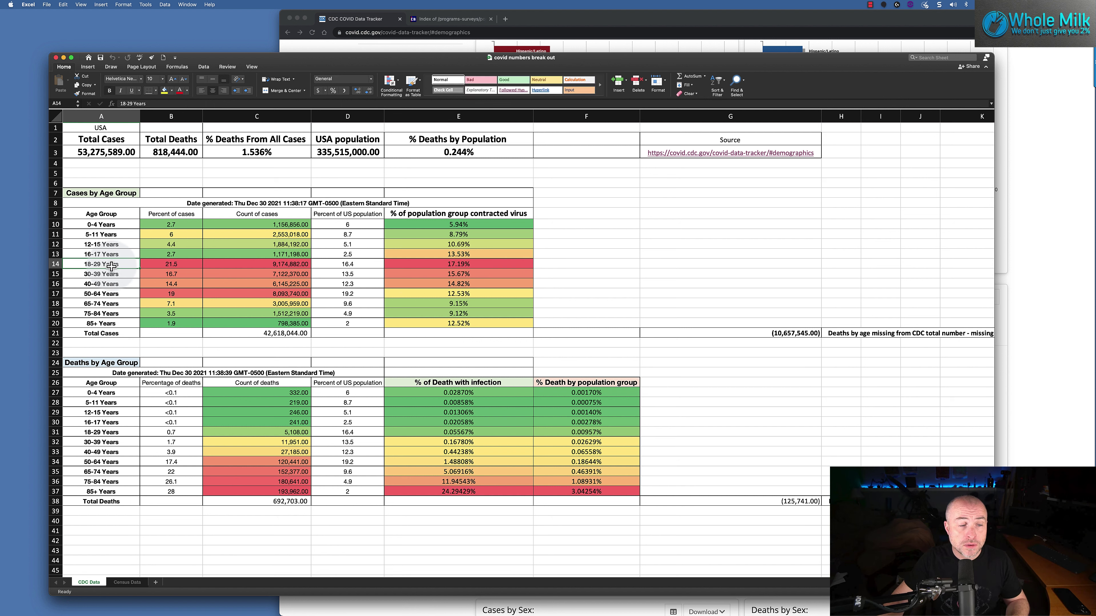
left_click(481, 268)
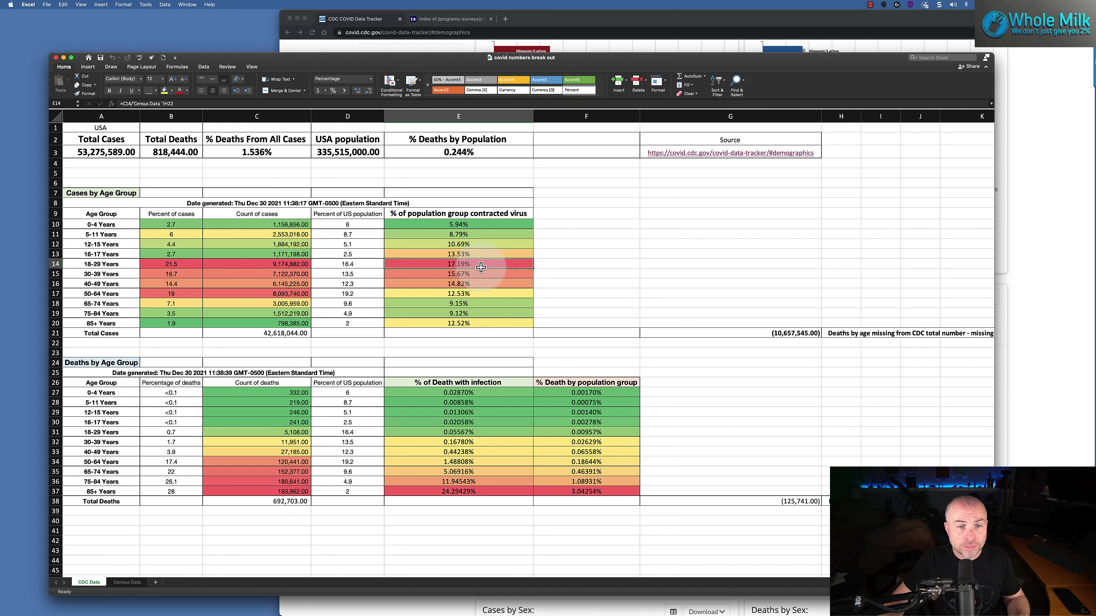
left_click(599, 263)
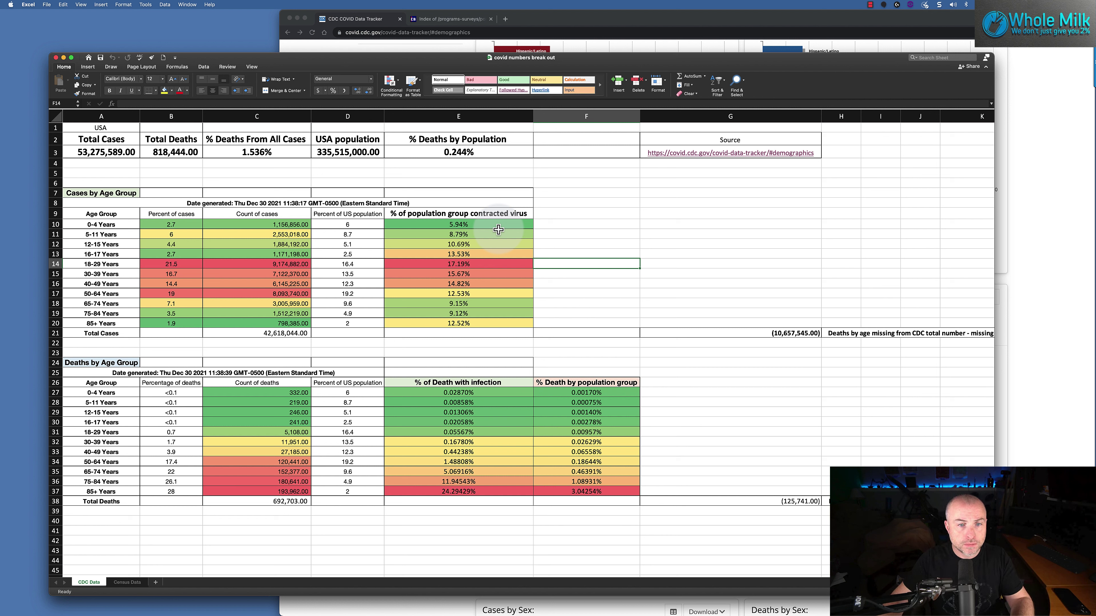
left_click(476, 263)
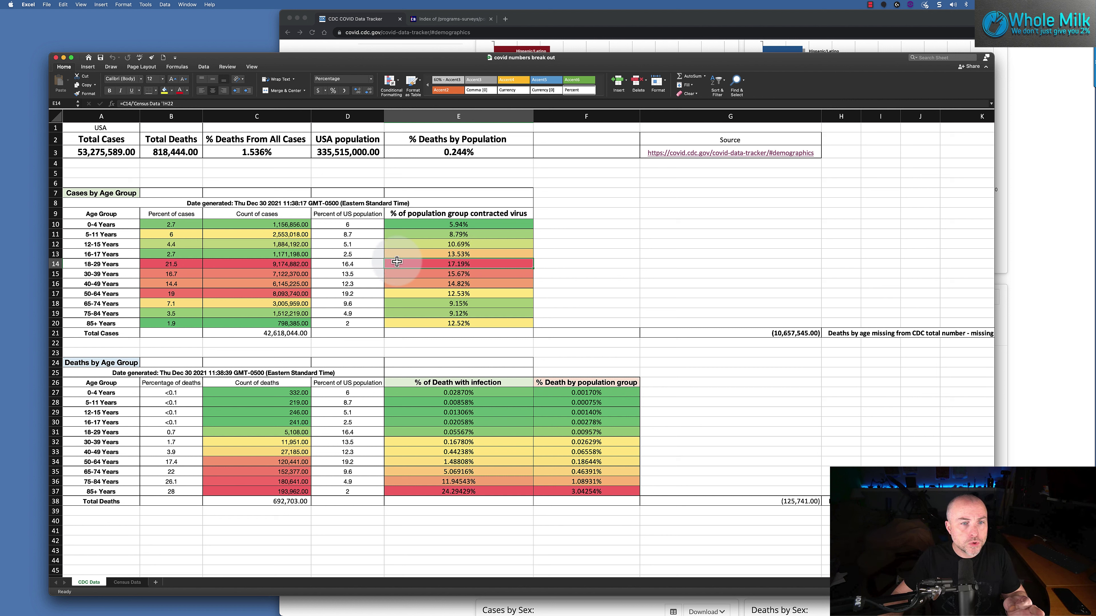
Inspect the population formula for ages 18-29 on the Census Data sheet.
left_click(124, 583)
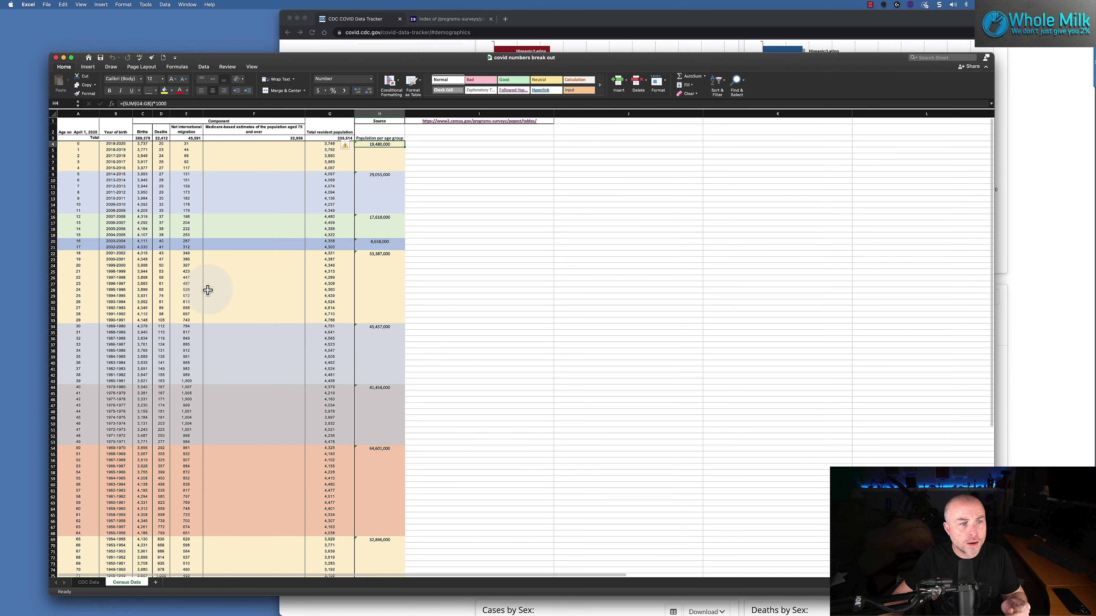
left_click(380, 258)
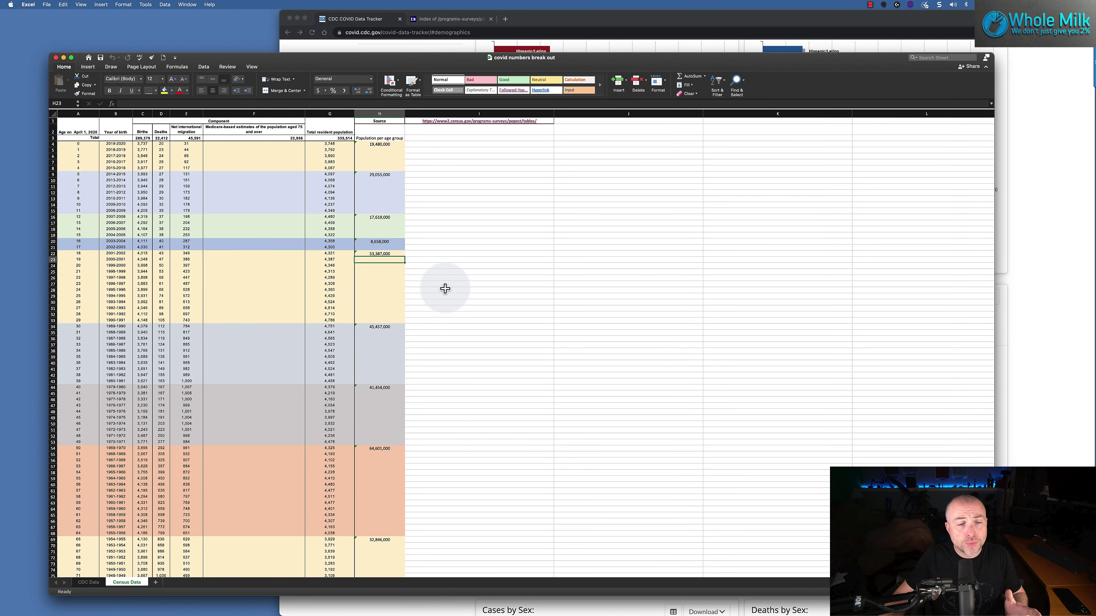
left_click(397, 254)
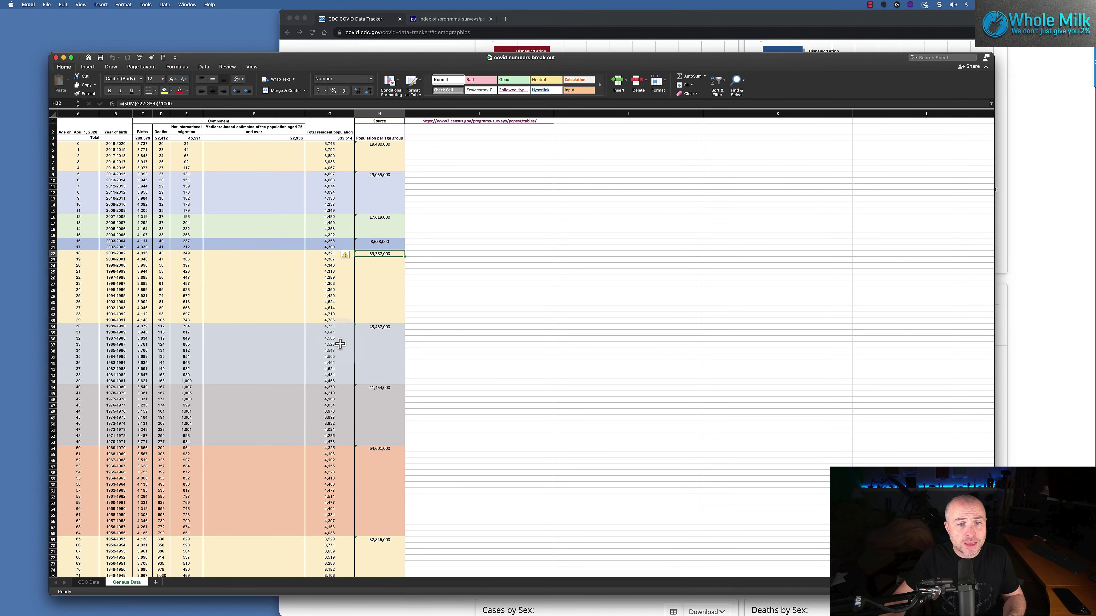
Back on the CDC Data sheet, compare the age-group case total with overall Total Cases and inspect the difference formula in G21.
left_click(89, 582)
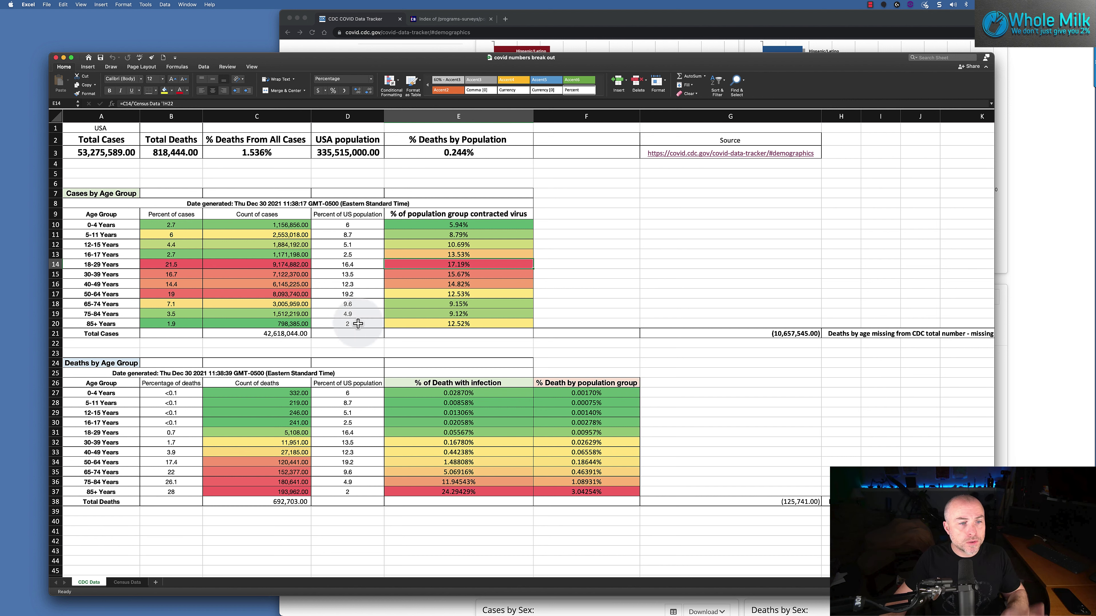
left_click(274, 335)
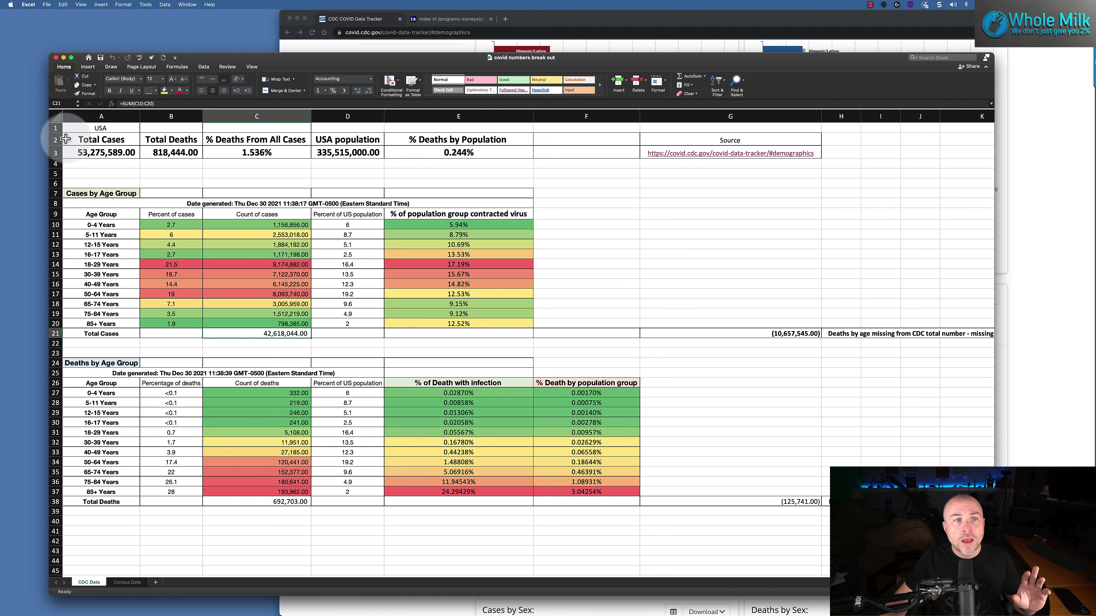
left_click(71, 150)
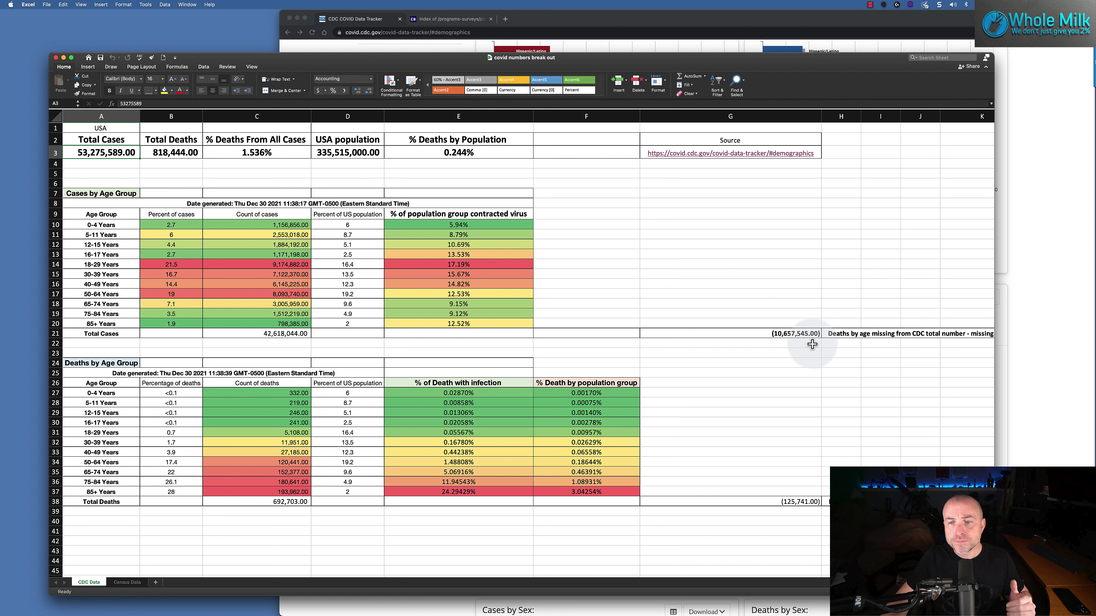
left_click(806, 337)
double_click(807, 334)
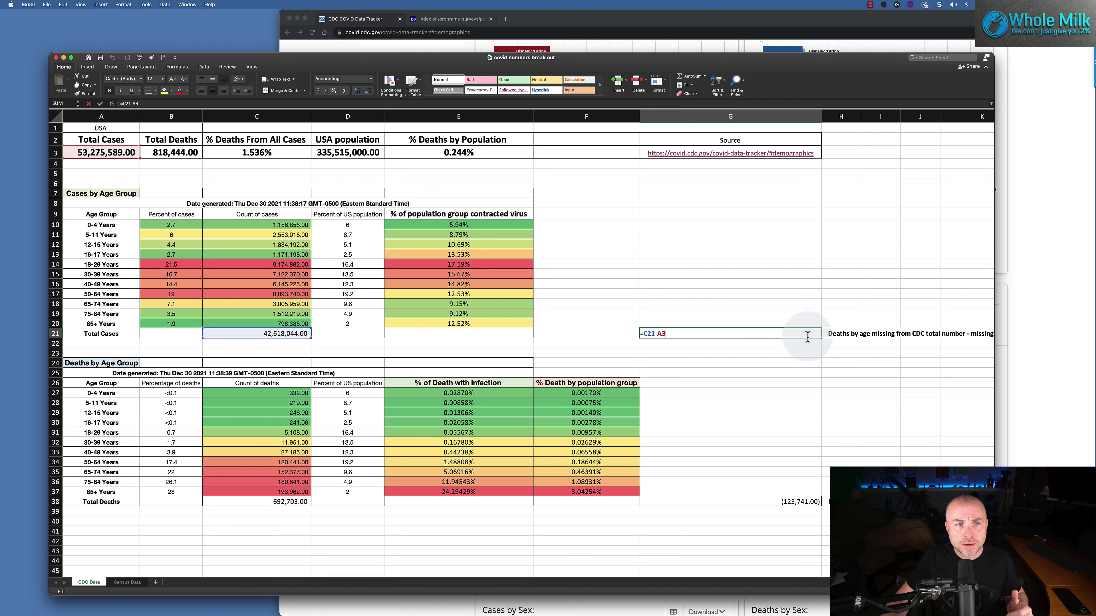
key("Return")
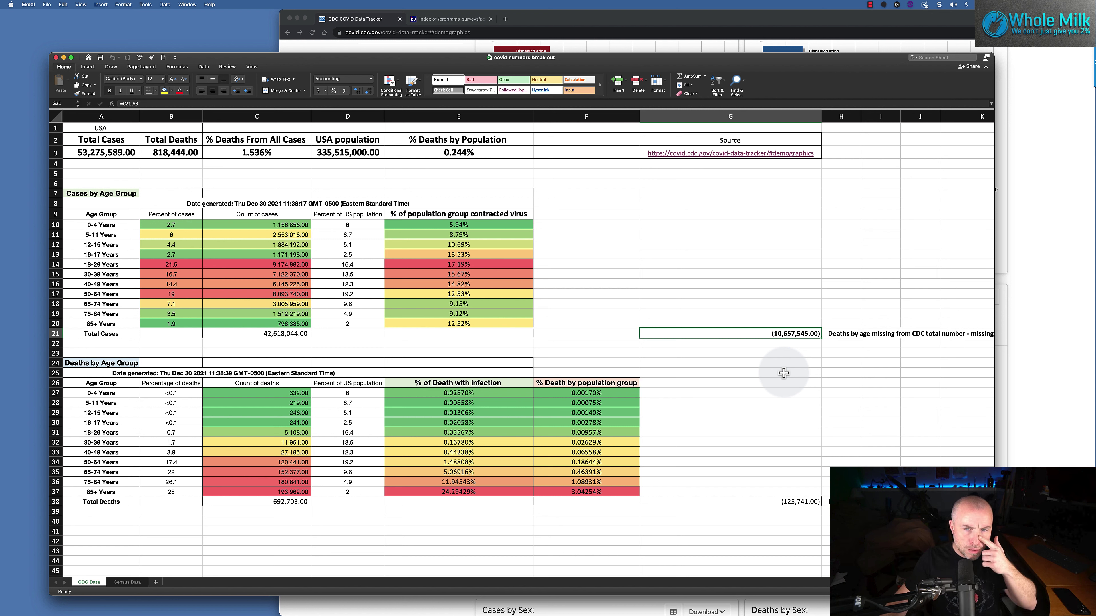
Check the age-group case total and examine the Deaths by Age Group date and death counts for ages 0-4 through 16-17.
left_click(291, 335)
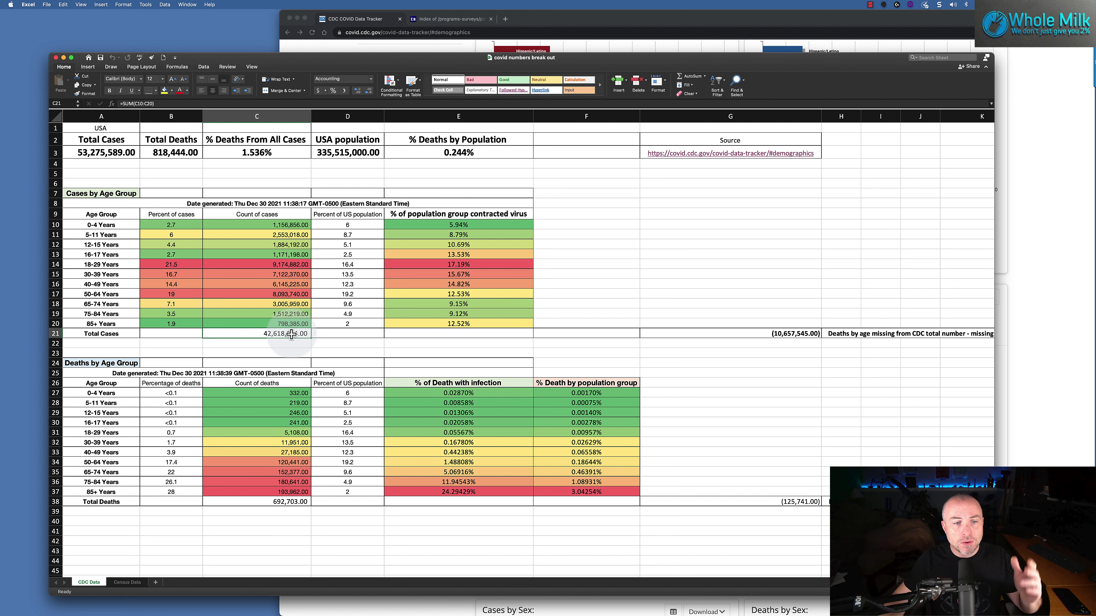
left_click(81, 363)
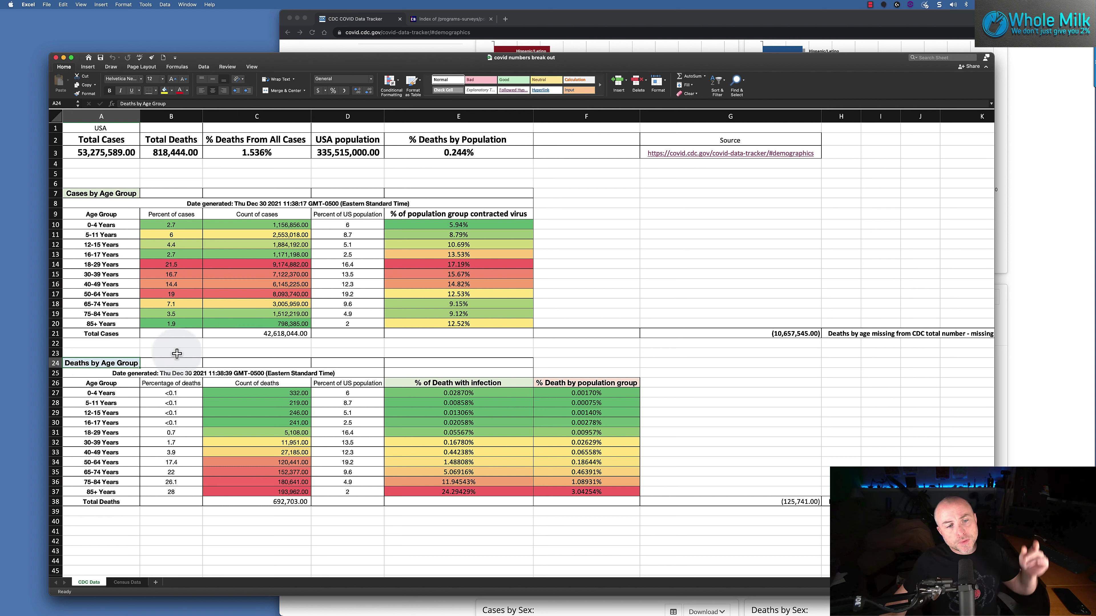
left_click(172, 374)
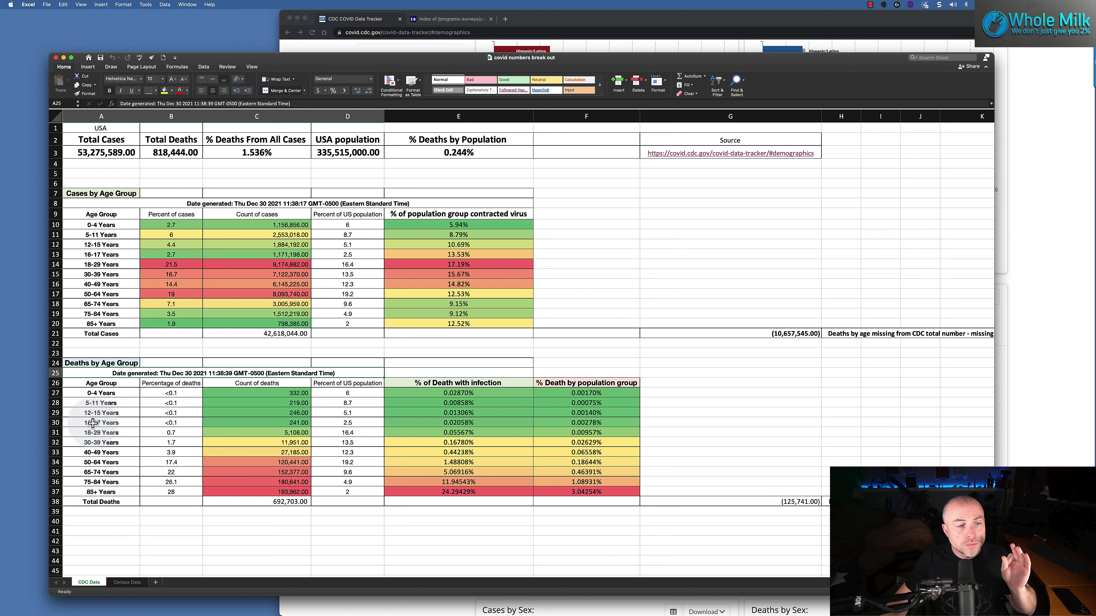
left_click_drag(93, 423, 99, 393)
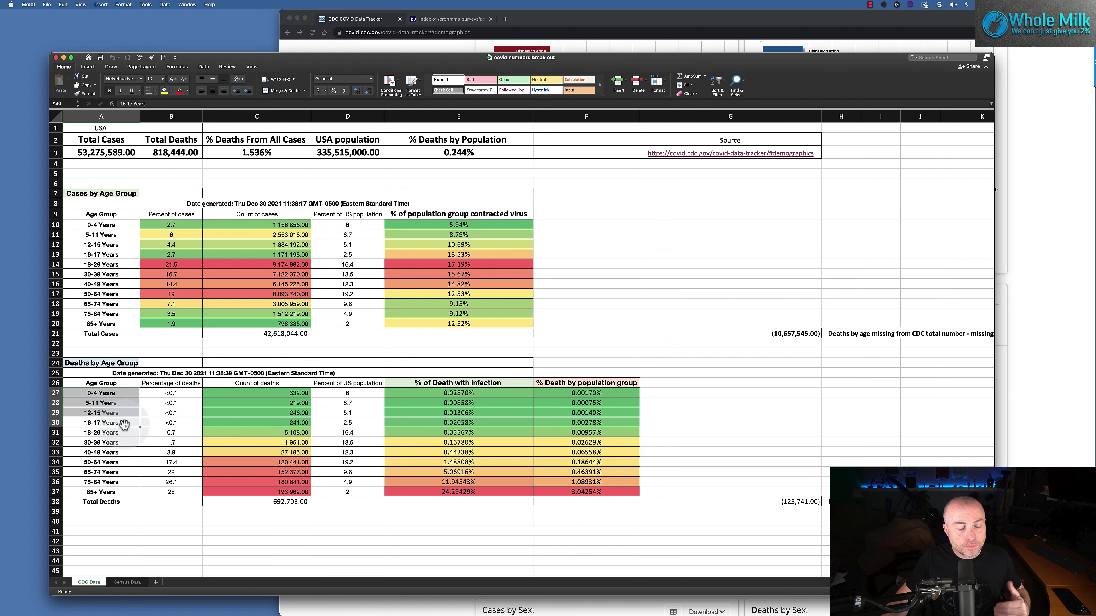
left_click_drag(299, 392, 300, 421)
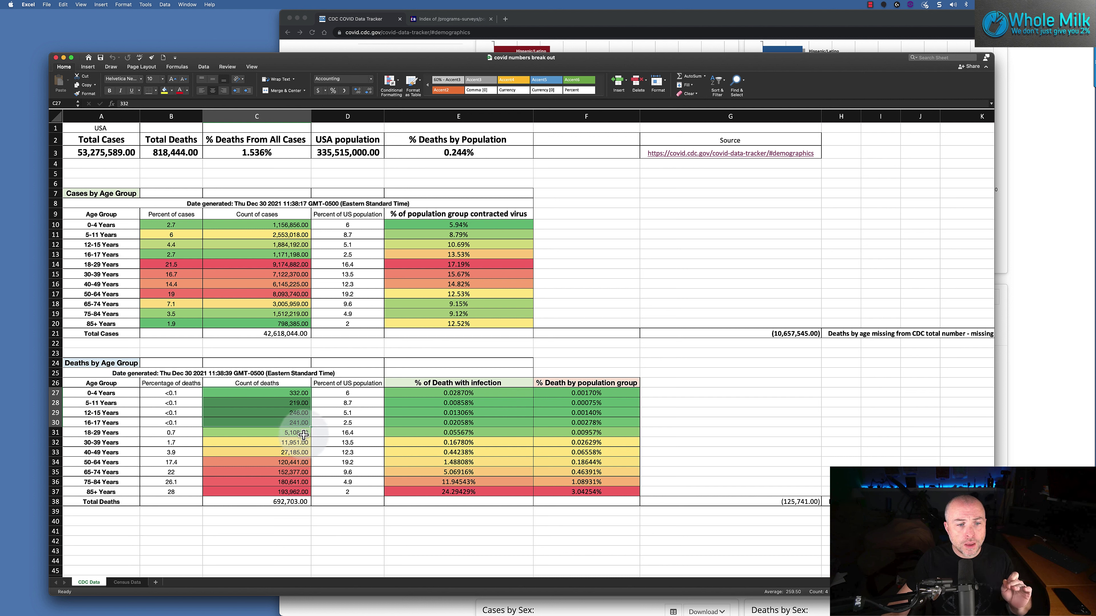
Examine the death counts for the 18-29, 30-39 and 85+ age groups.
left_click_drag(259, 432, 139, 434)
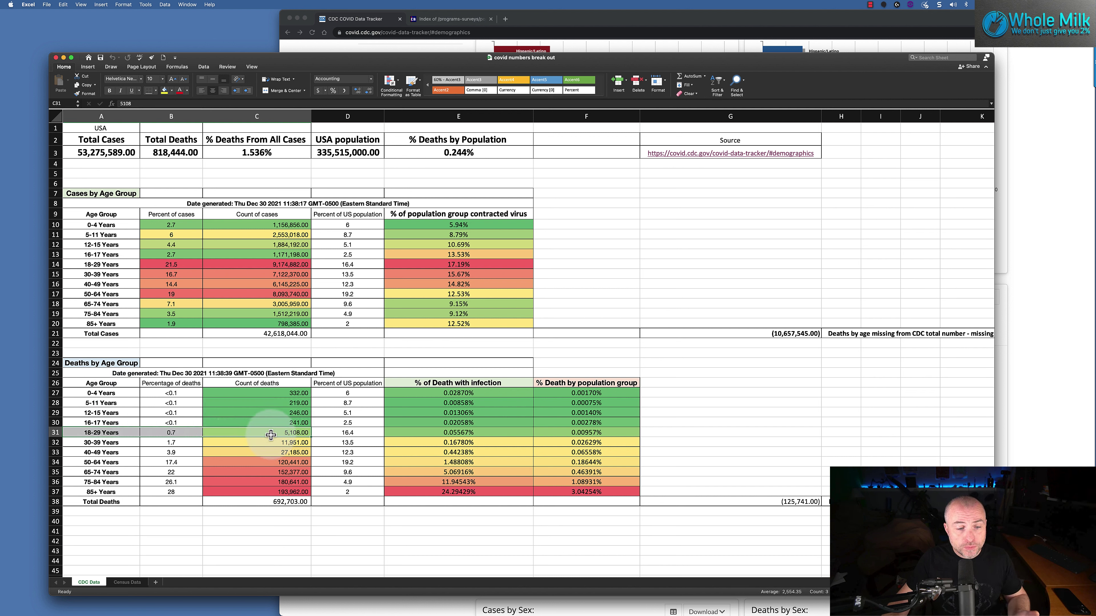
left_click(135, 442)
left_click(232, 445)
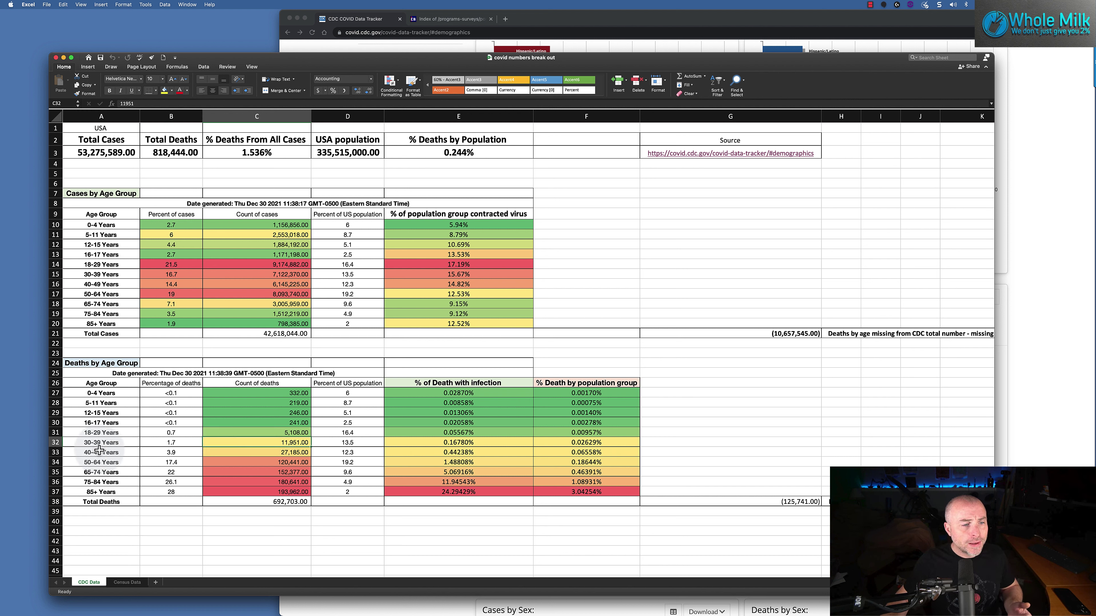
left_click(108, 492)
left_click(290, 490)
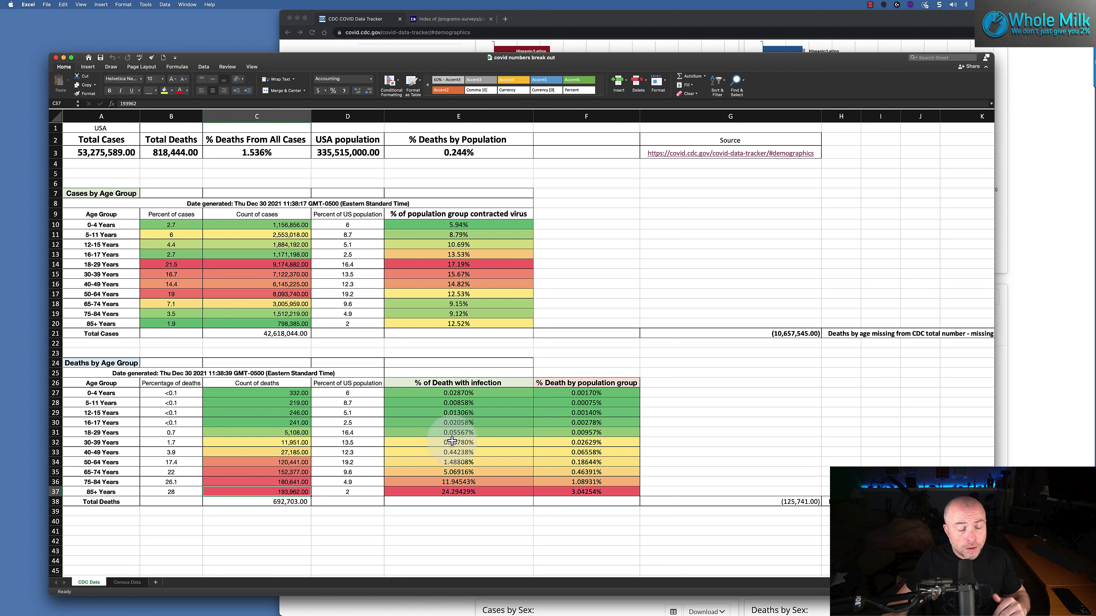
Review the % of Death with infection column and trace the 0-4 group's percentage to its case and death counts.
left_click(478, 381)
left_click_drag(477, 381, 477, 492)
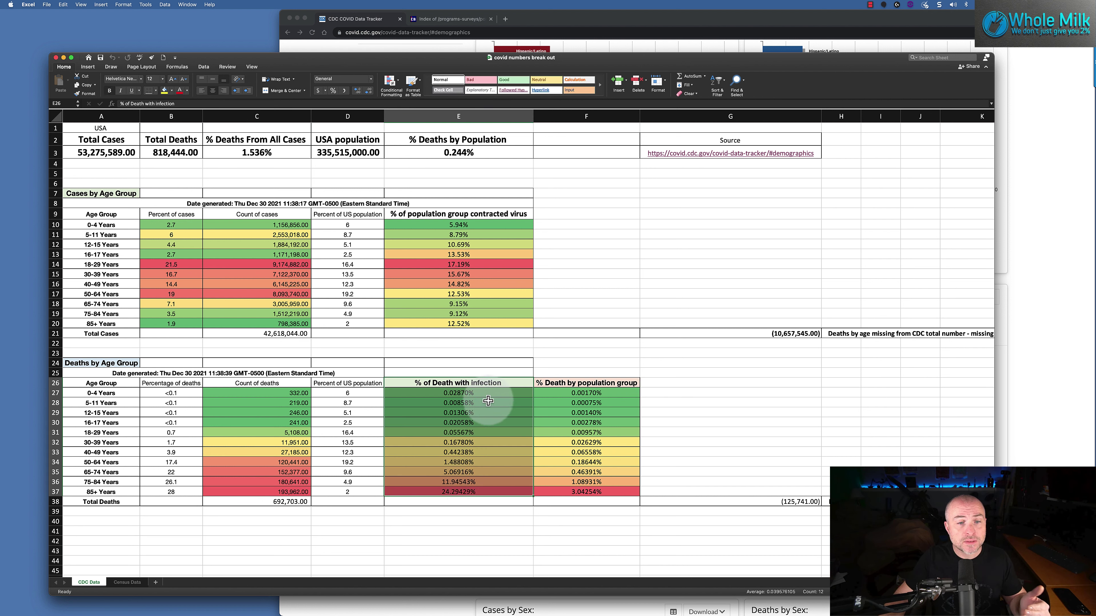
left_click(288, 225)
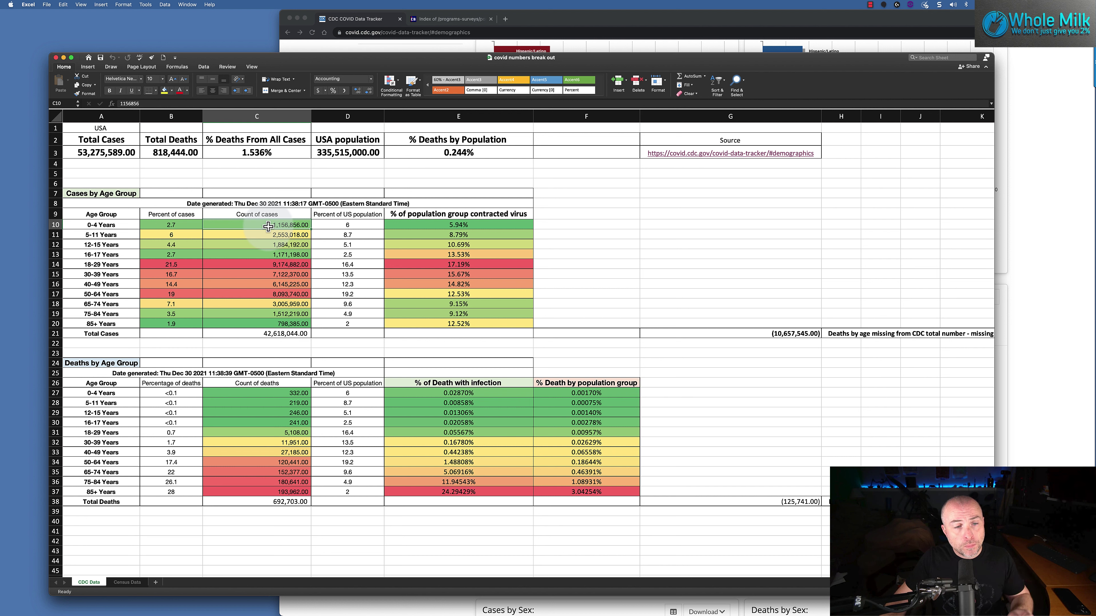
left_click(295, 393)
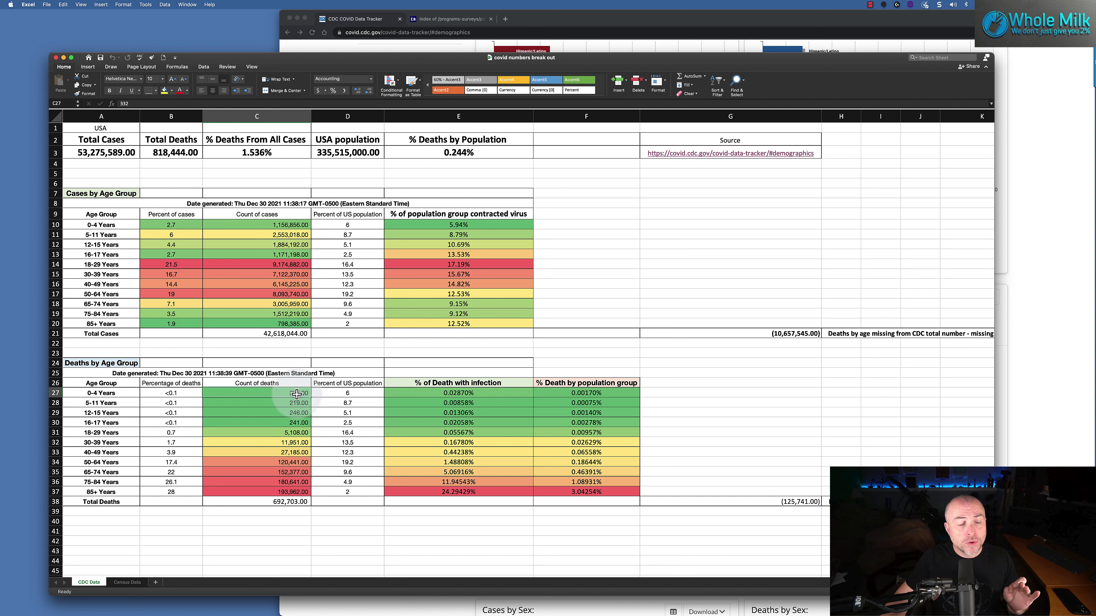
left_click(401, 394)
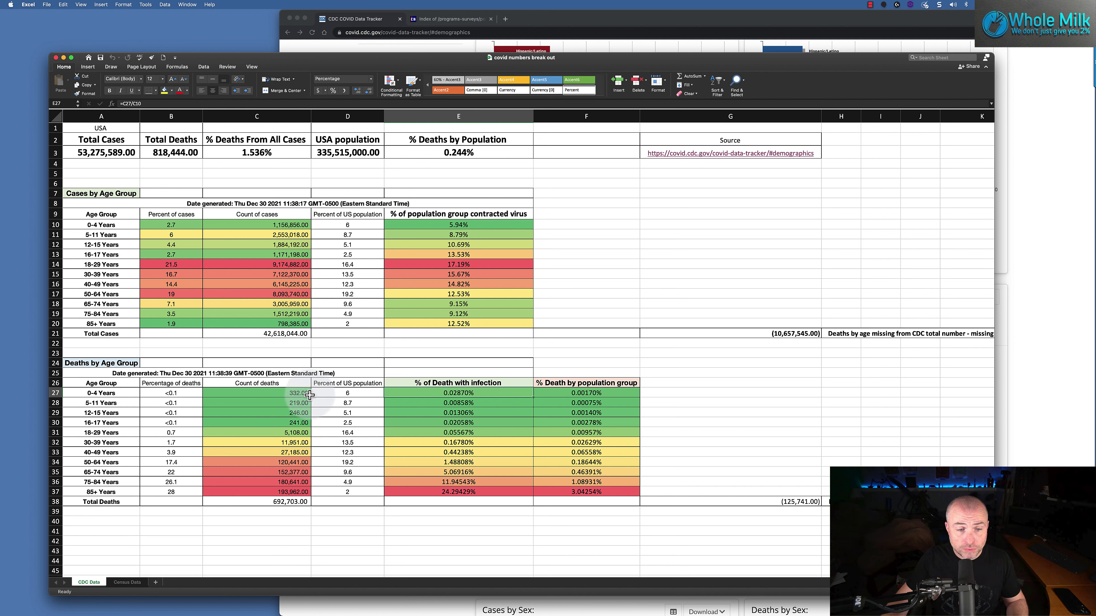
Compare the 5-11 group's case and death counts and inspect its % of Death with infection formula.
left_click(102, 404)
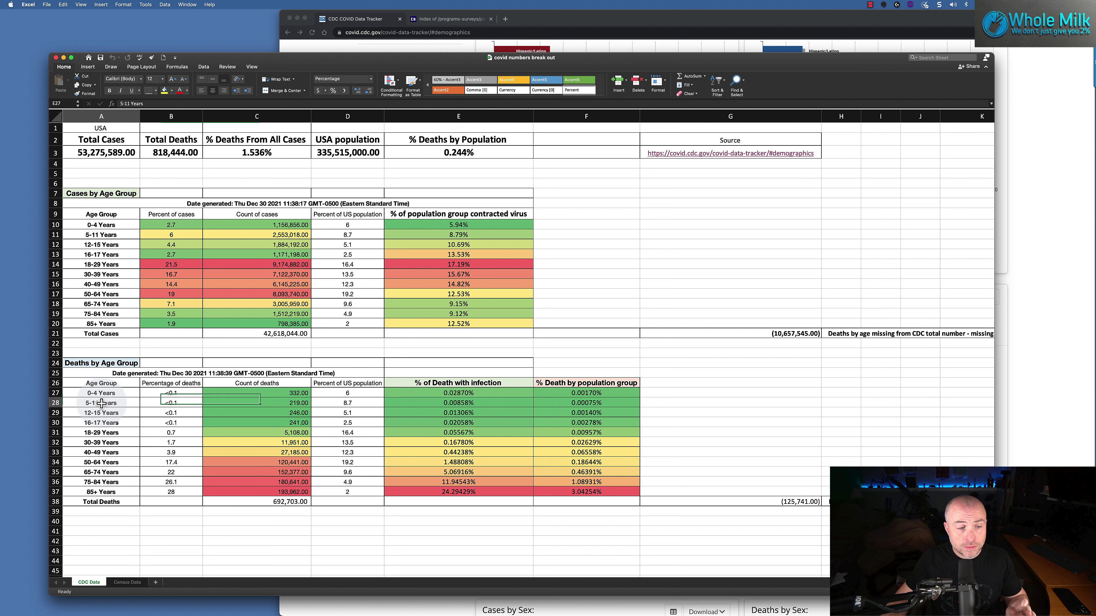
left_click(285, 235)
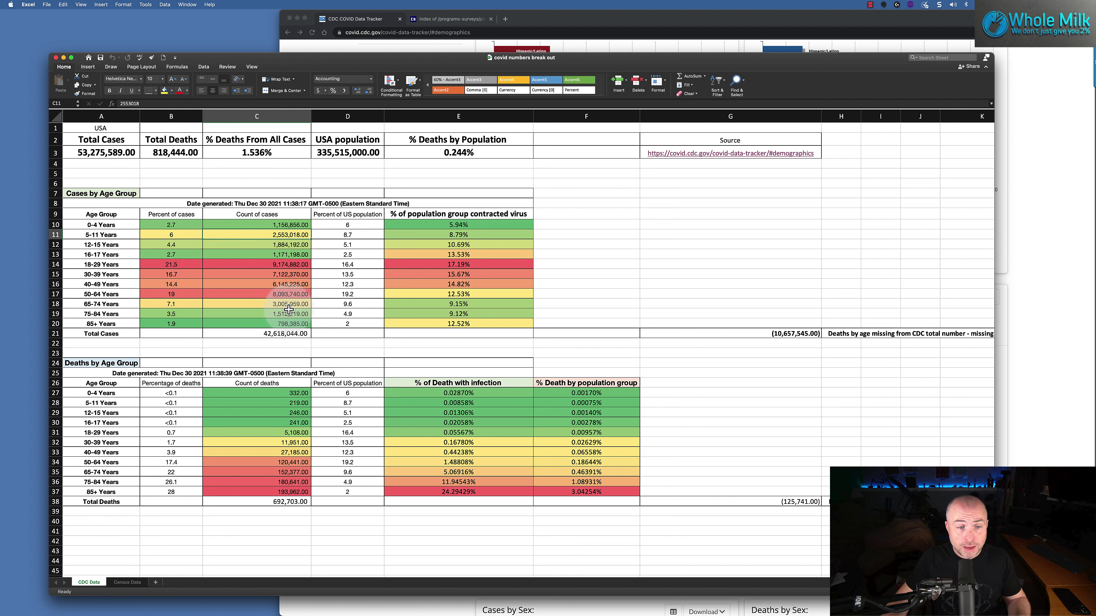
left_click(272, 403)
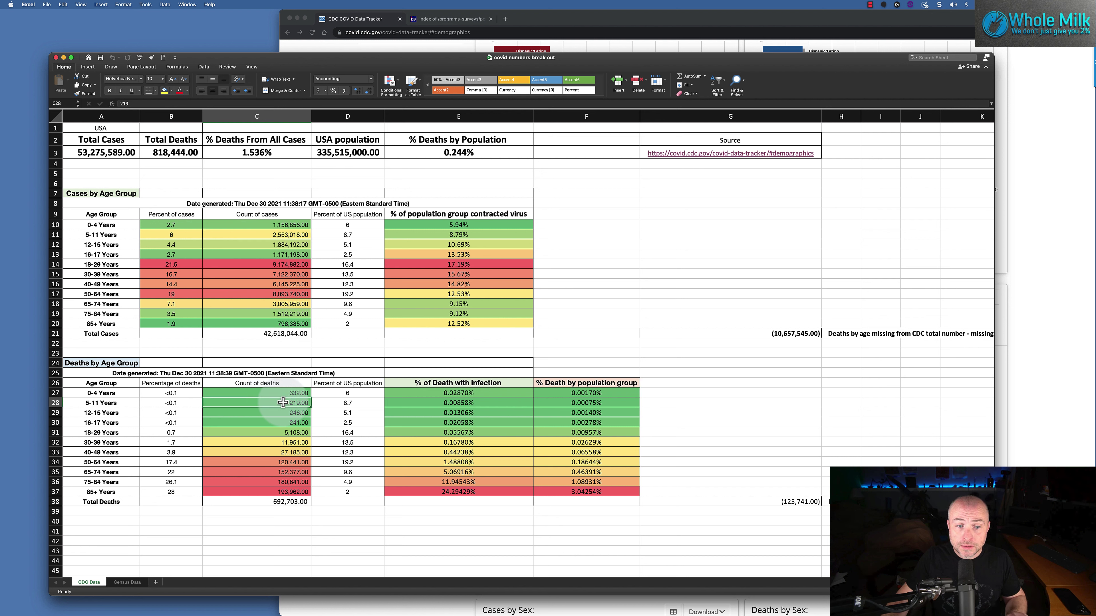
left_click(429, 404)
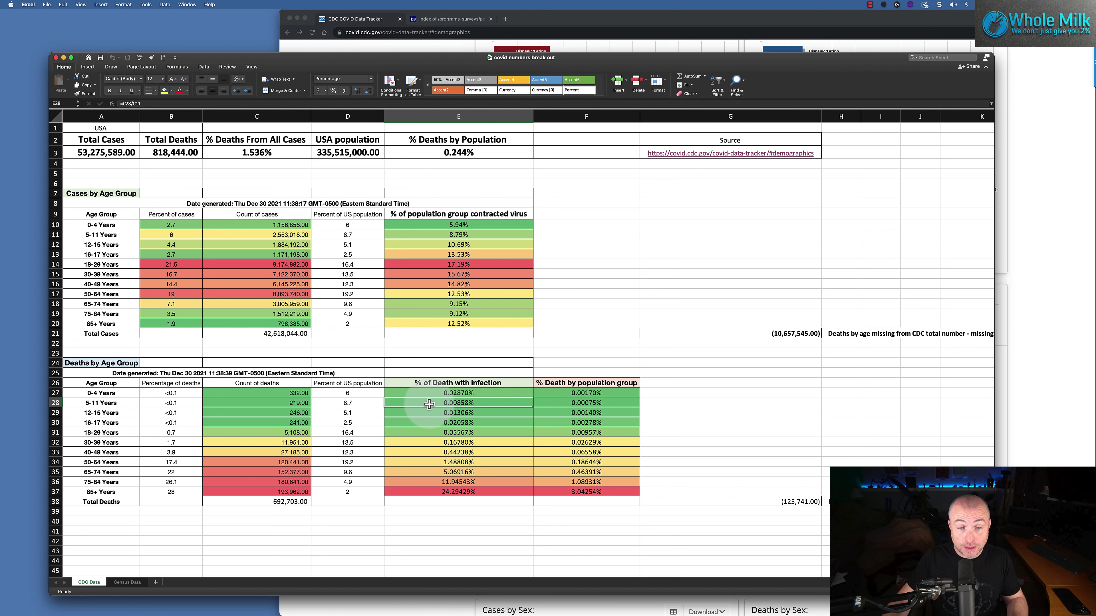
left_click(294, 235)
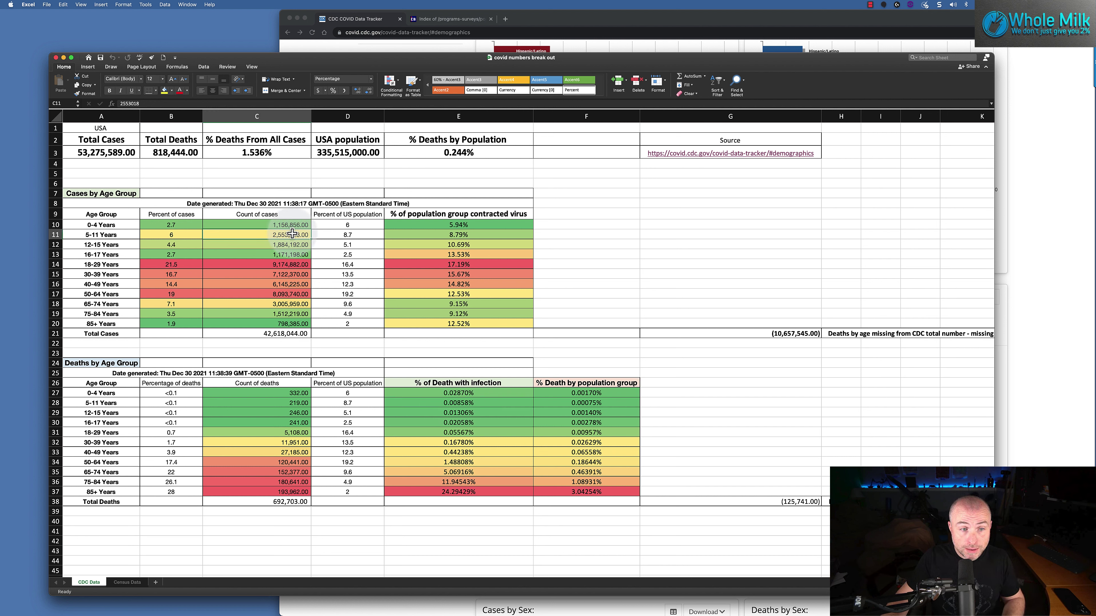
left_click(295, 402)
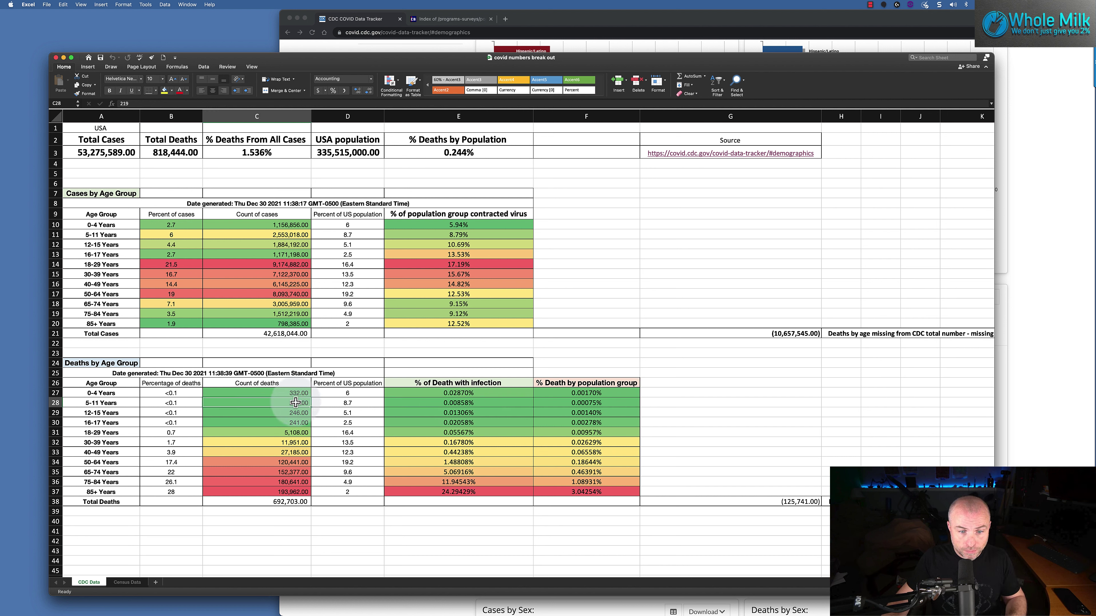
Examine the % of Death with infection values for the age groups from 0-4 to 18-29.
left_click_drag(463, 394, 465, 421)
left_click(474, 419)
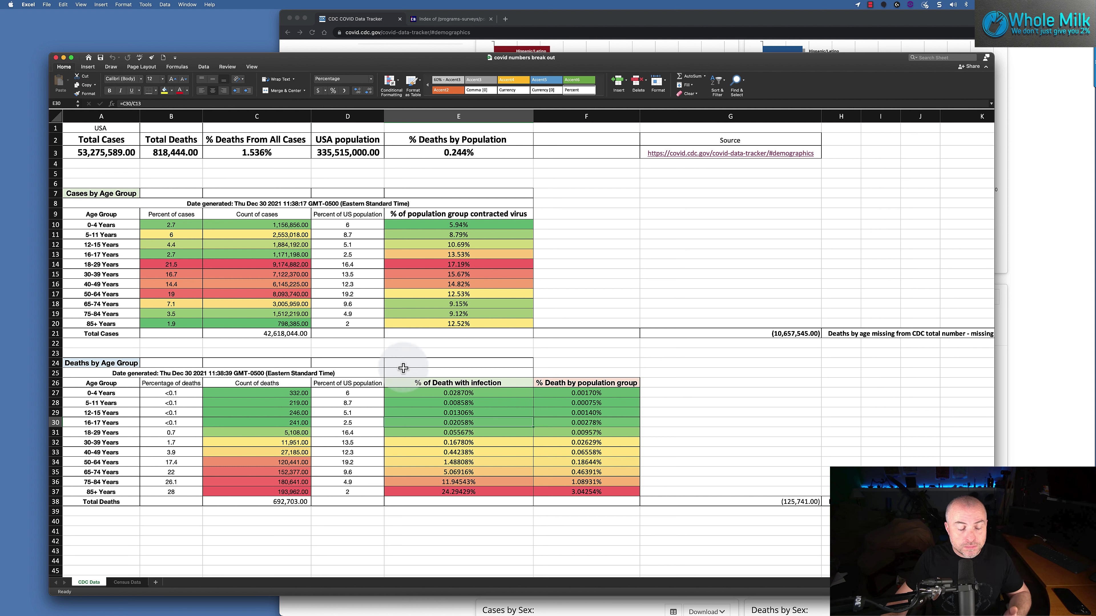
left_click_drag(474, 392, 485, 435)
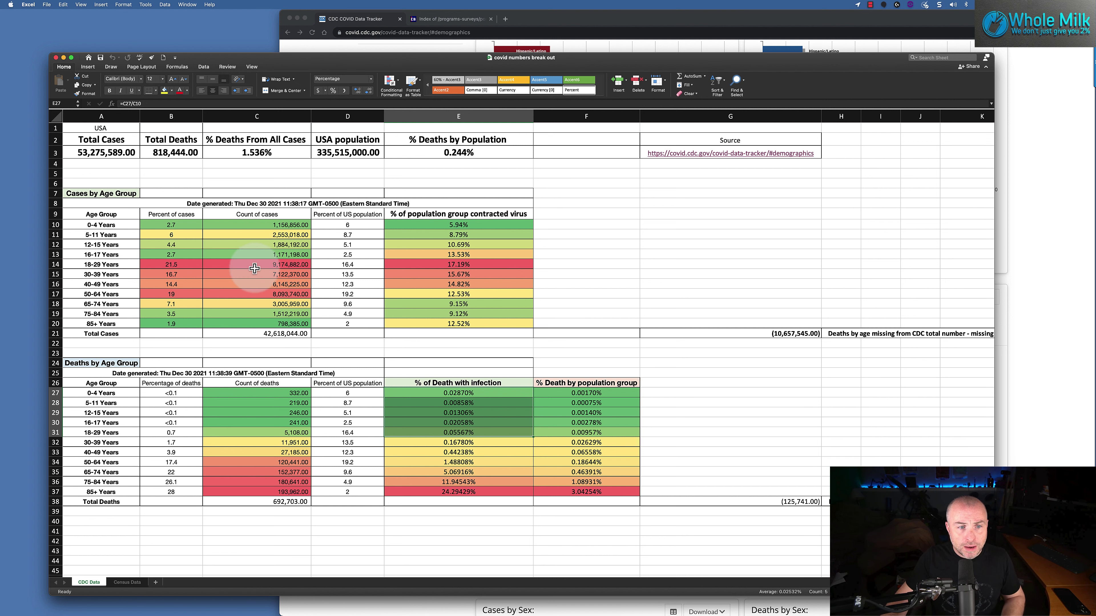
scroll(276, 452, "down", 1)
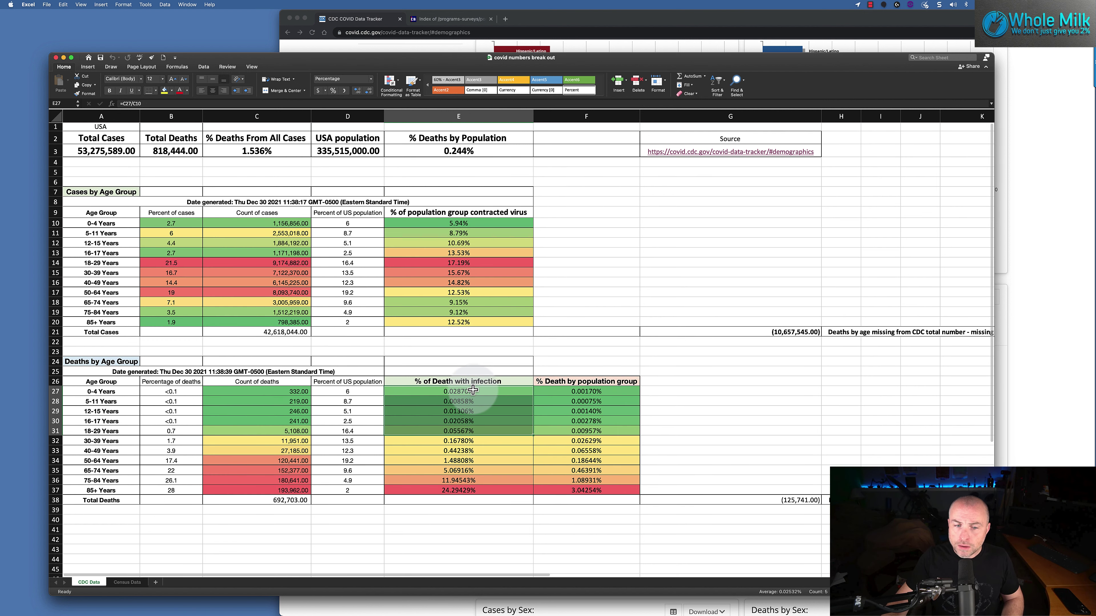
scroll(475, 388, "down", 1)
scroll(474, 389, "down", 1)
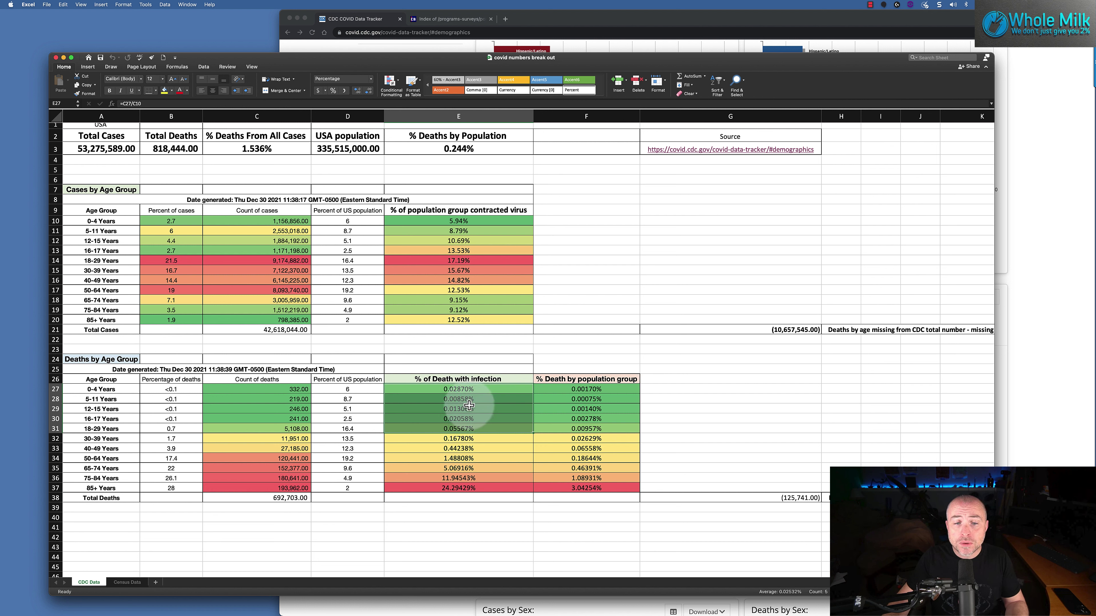
left_click(479, 390)
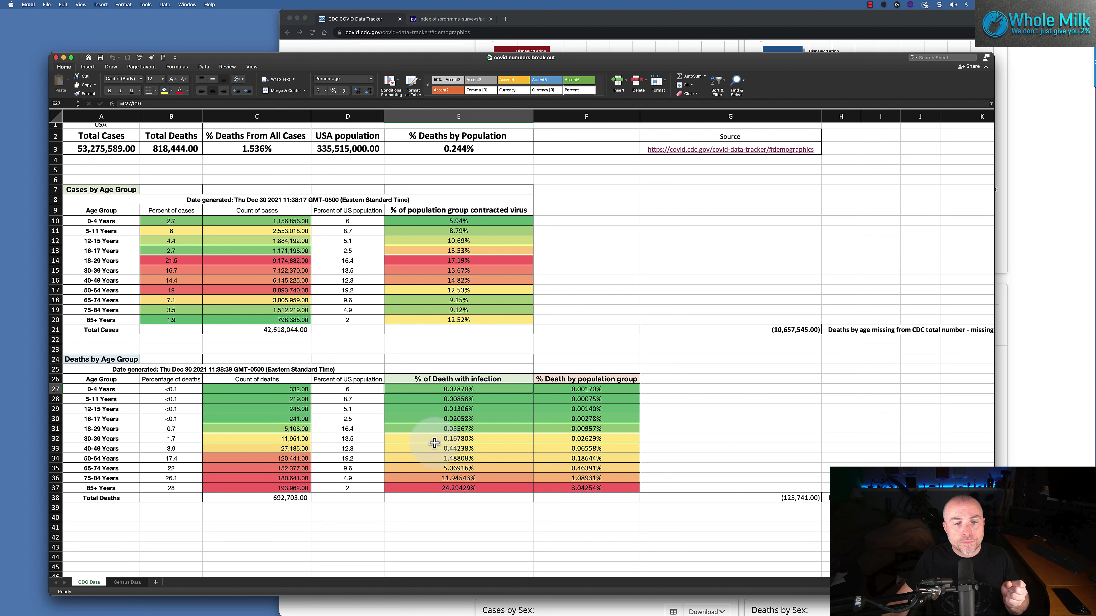
Examine the 50-64 group's death row, comparing its case and death counts with its % of Death with infection formula.
left_click_drag(435, 458, 113, 458)
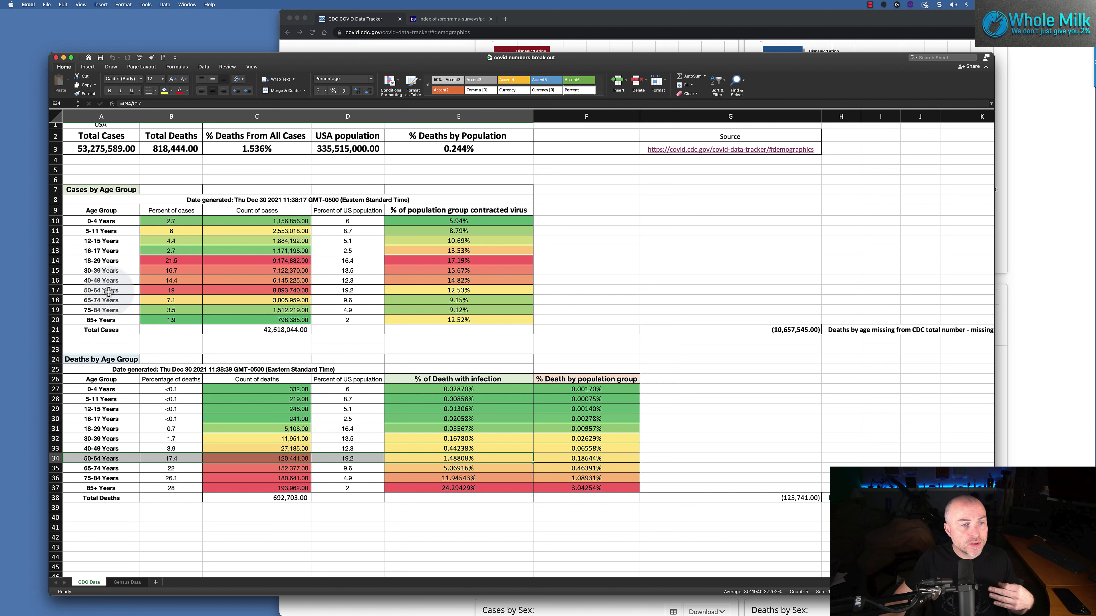
left_click(260, 292)
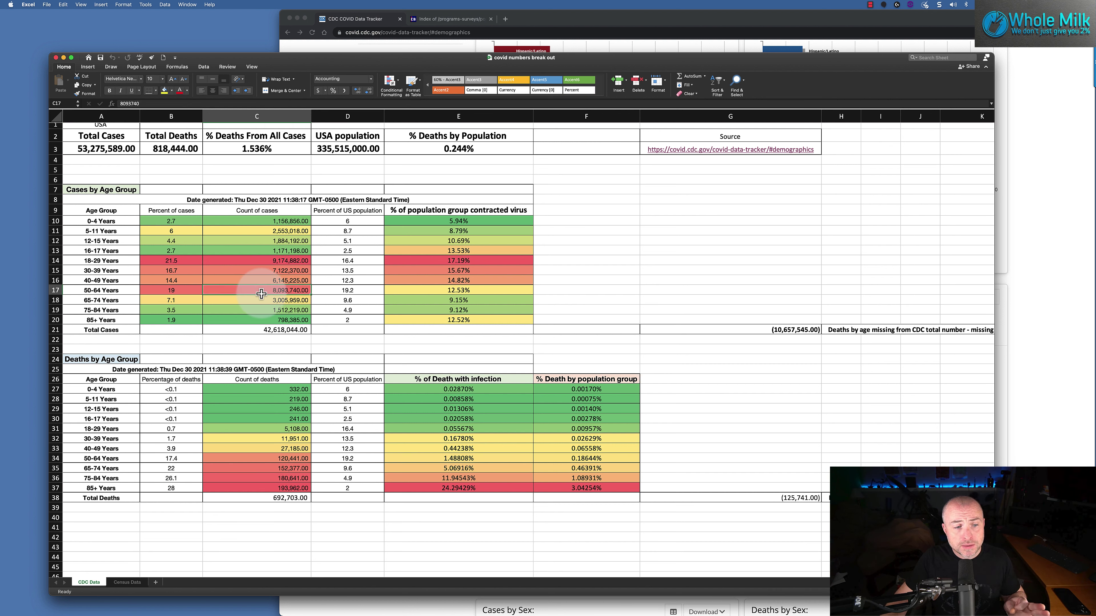
left_click(252, 459)
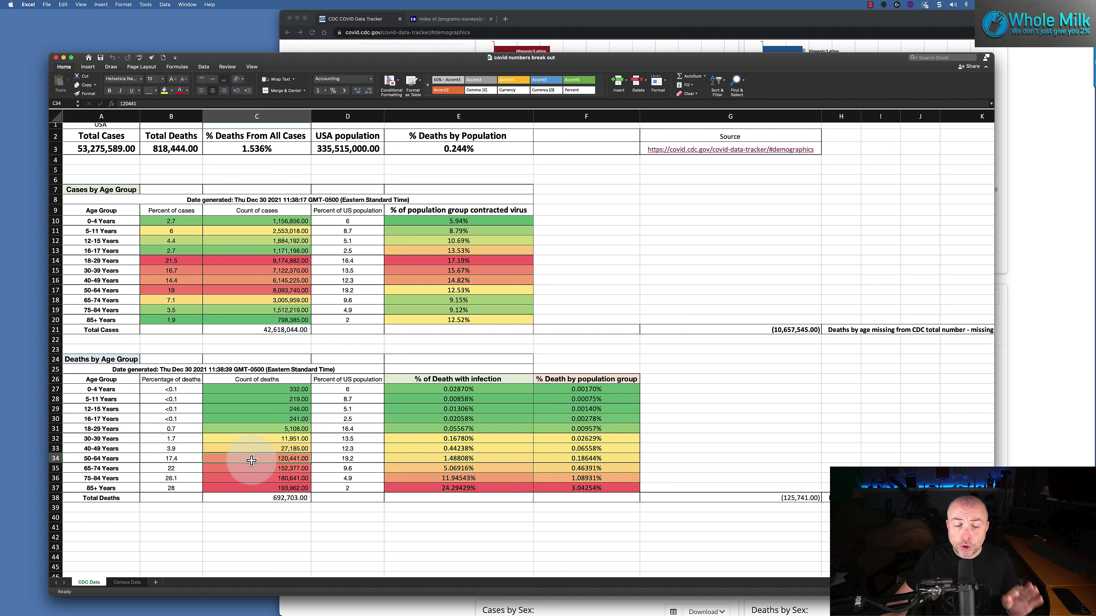
left_click(436, 460)
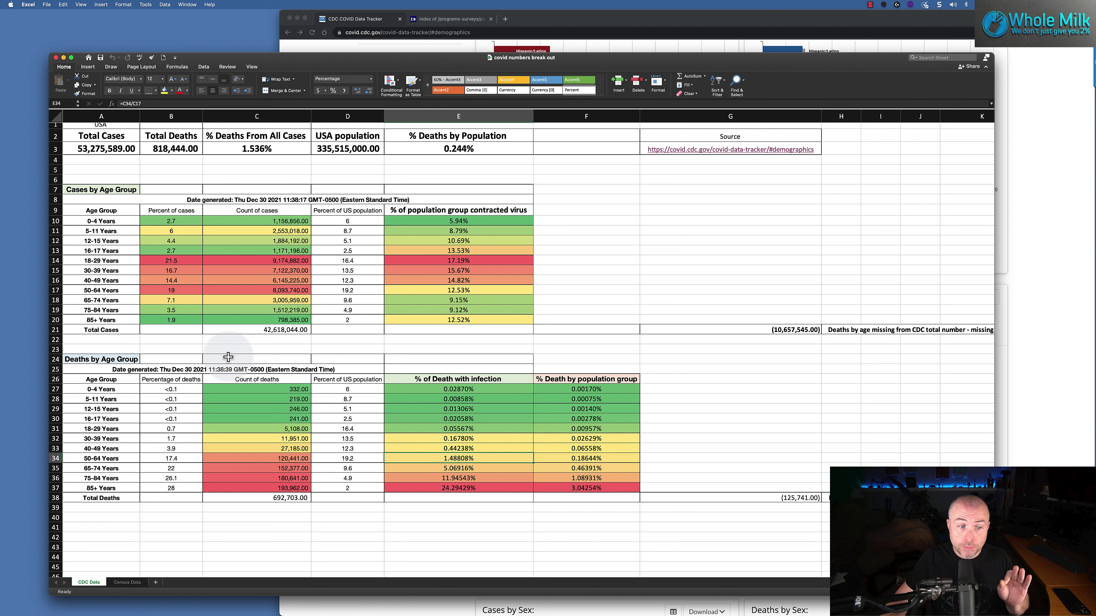
left_click(118, 458)
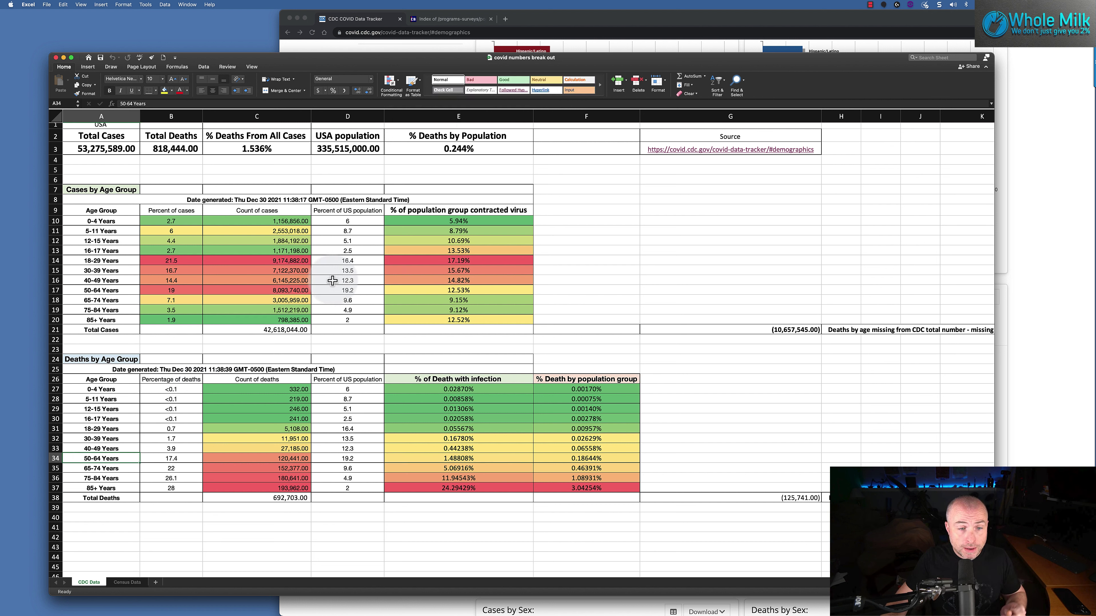
left_click(481, 460)
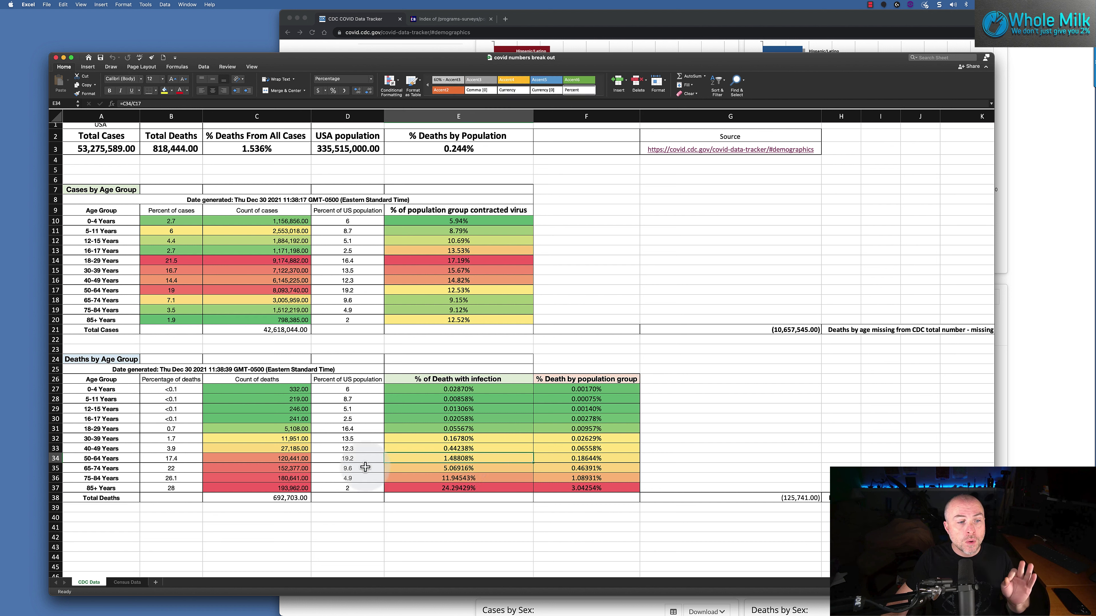
Inspect the 65-74 group's death row and infection death rate, and compare it with the rates for ages 0-4 through 18-29.
left_click_drag(115, 470, 521, 471)
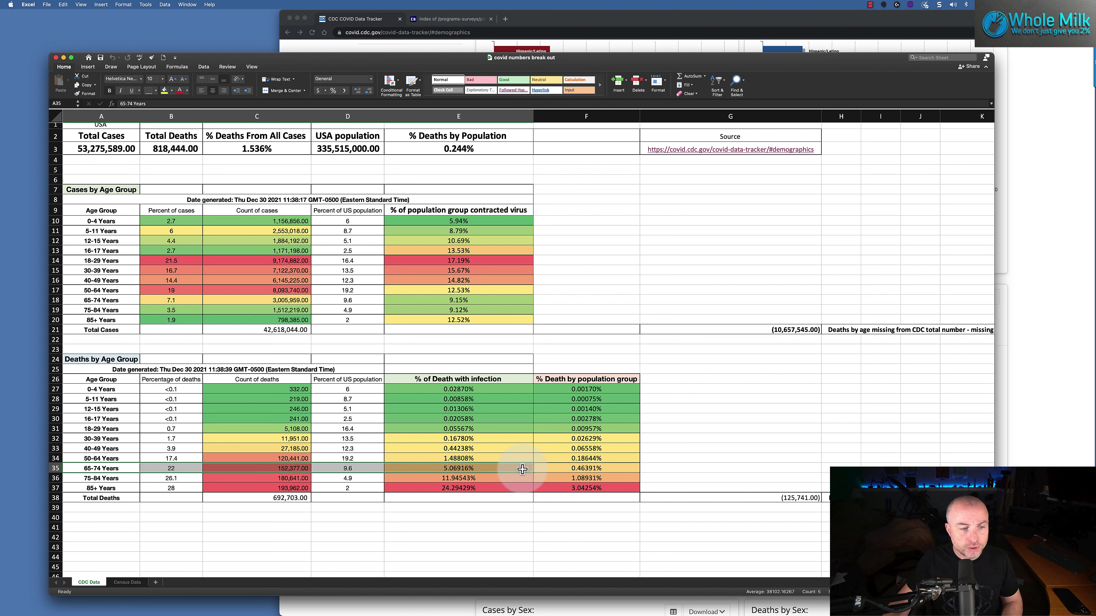
left_click(523, 469)
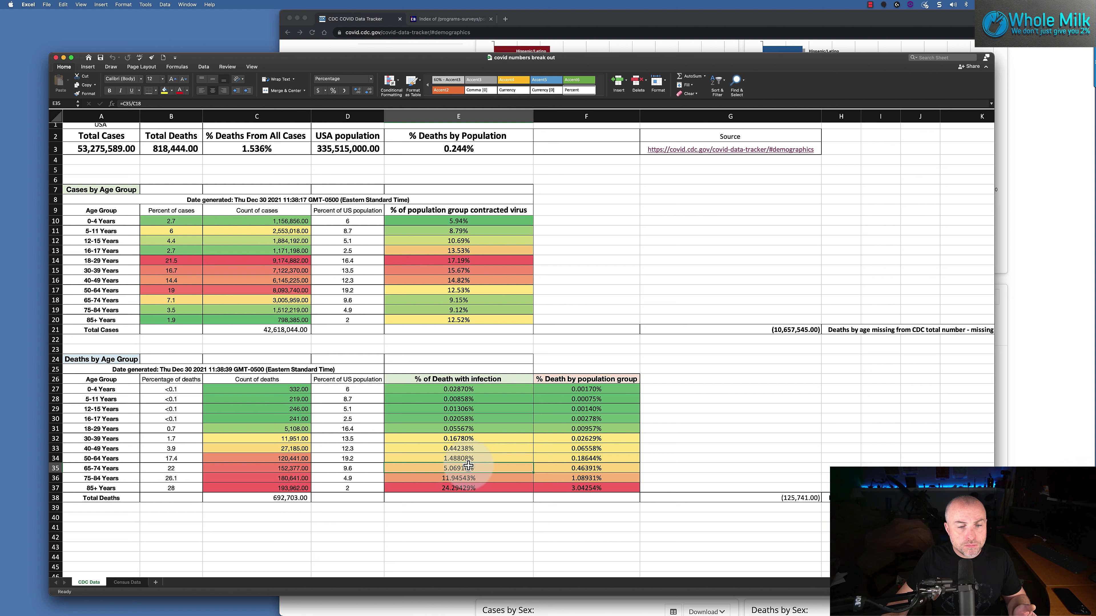
left_click_drag(468, 428, 474, 391)
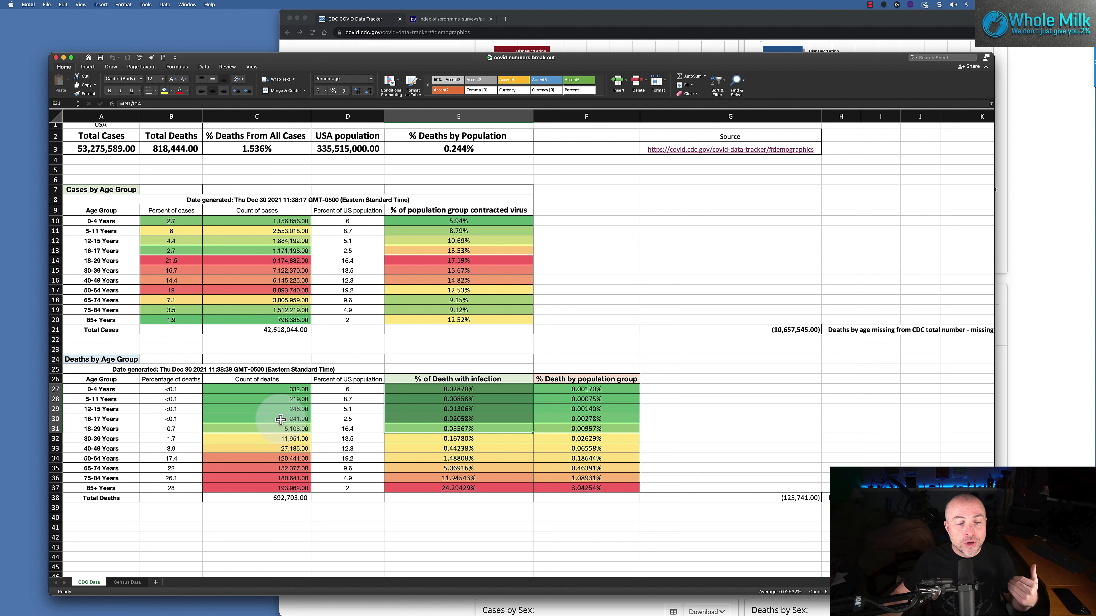
Review the 65-74 group's infection death rate and death figures again alongside that group's count of cases.
left_click(432, 468)
left_click(108, 470)
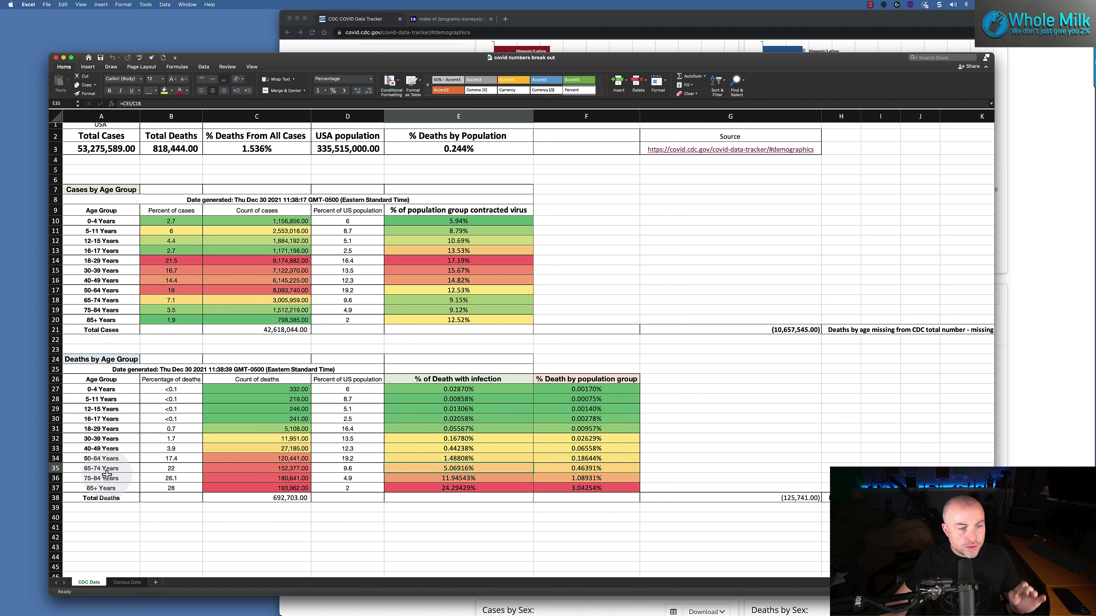
left_click_drag(109, 469, 500, 469)
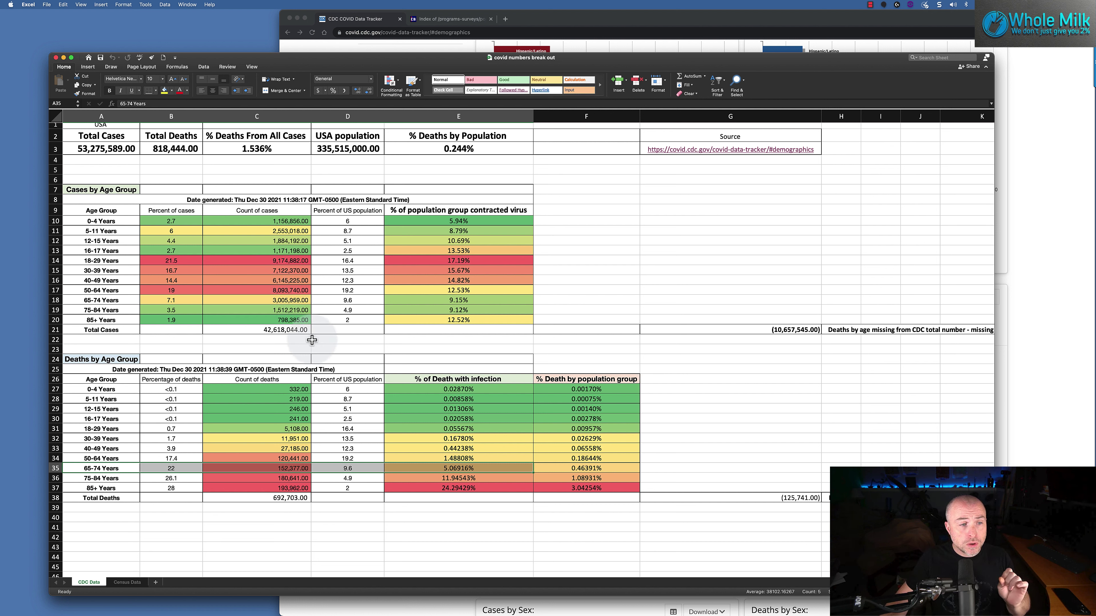
left_click_drag(100, 300, 246, 303)
left_click(261, 302)
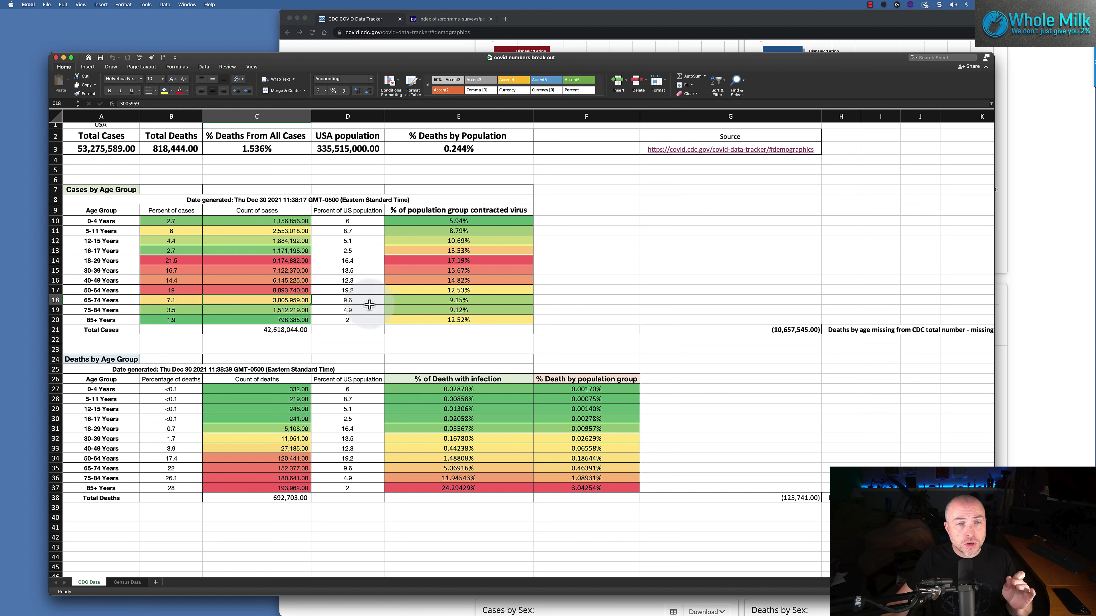
Compare the 65-74 group's % of population group contracted virus with its % of Death with infection.
left_click(417, 302)
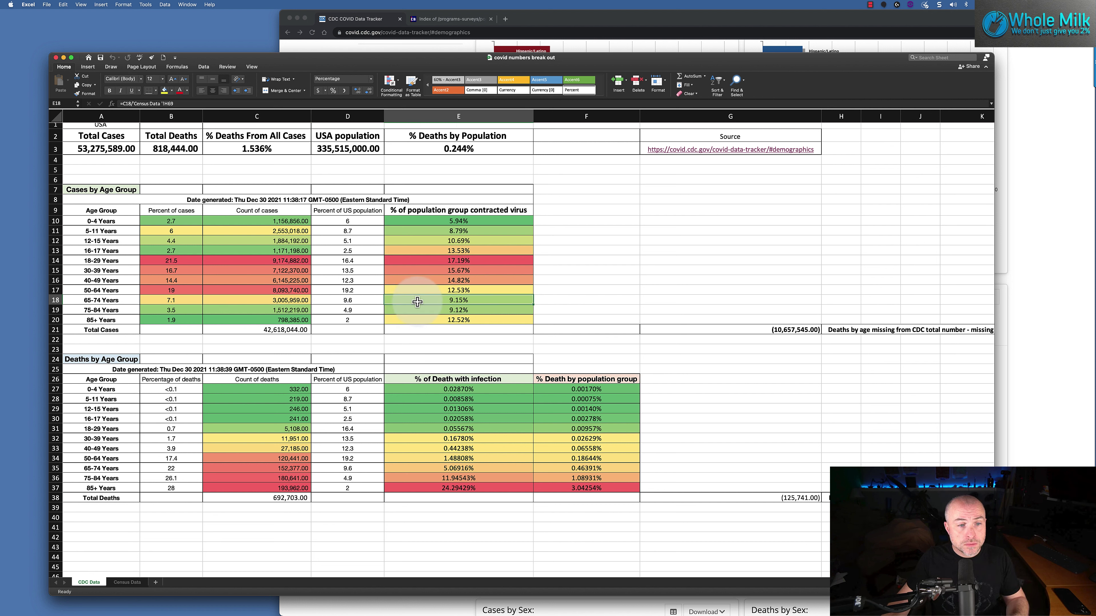
left_click(118, 301)
left_click(417, 301)
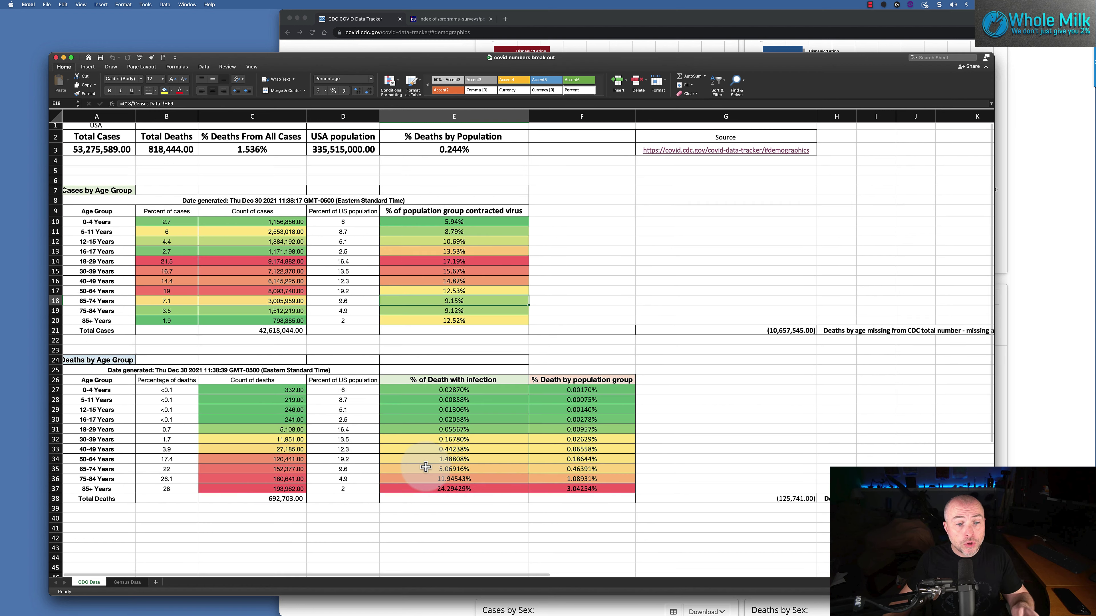
left_click(425, 469)
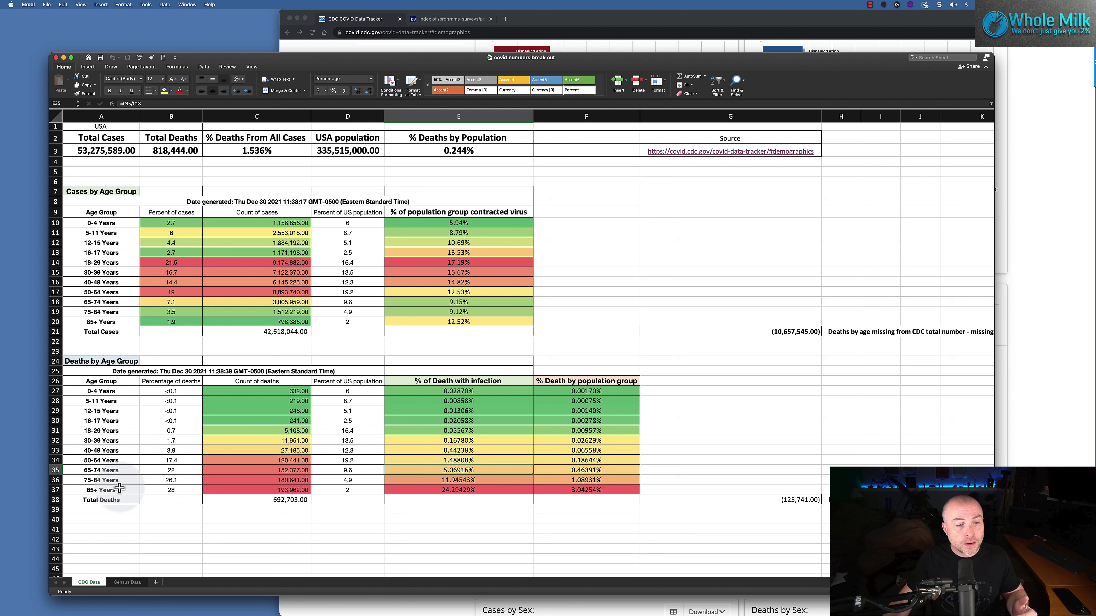
Examine the 85+ group's row in the deaths table, including its count of deaths and % of Death with infection formula.
left_click_drag(108, 490, 281, 484)
left_click(222, 489)
left_click_drag(117, 491, 275, 492)
left_click(390, 490)
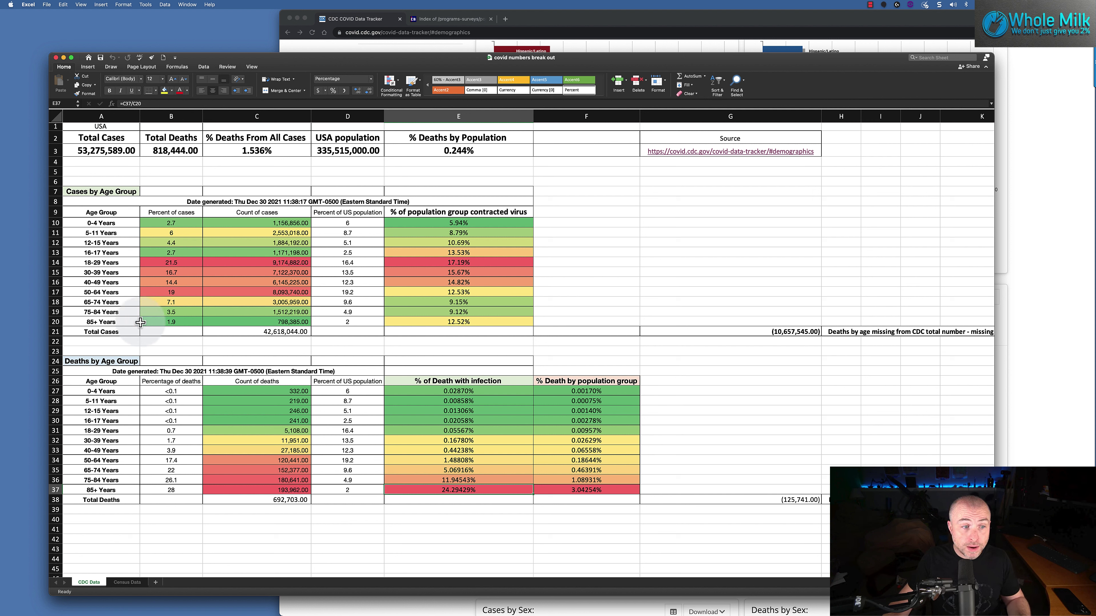
Inspect the 85+ group's count of cases and its % of population group contracted virus formula.
left_click(119, 321)
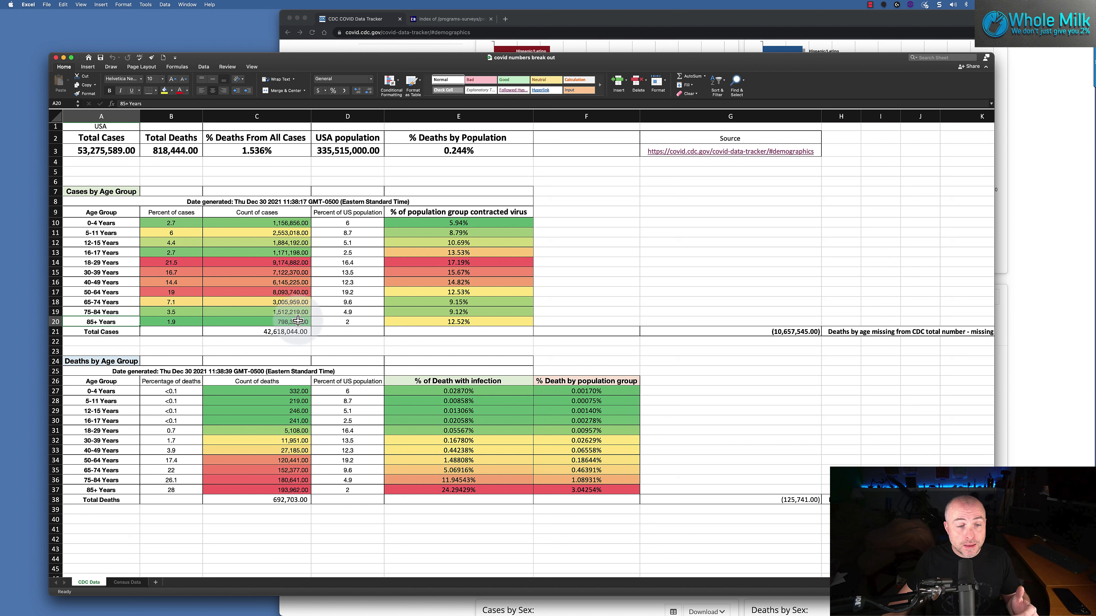
left_click(297, 321)
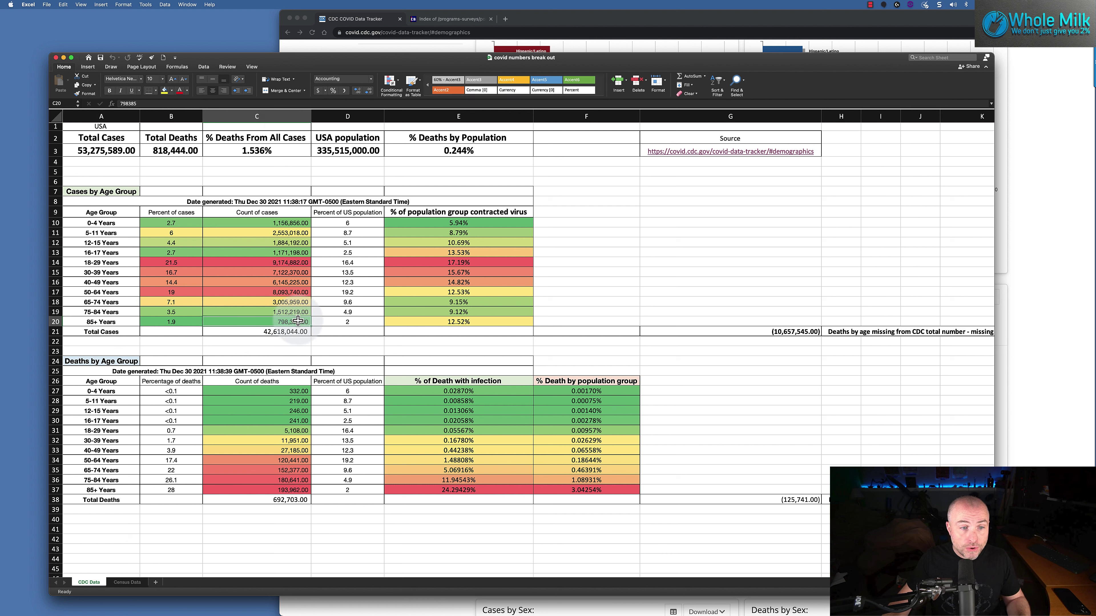
left_click(432, 319)
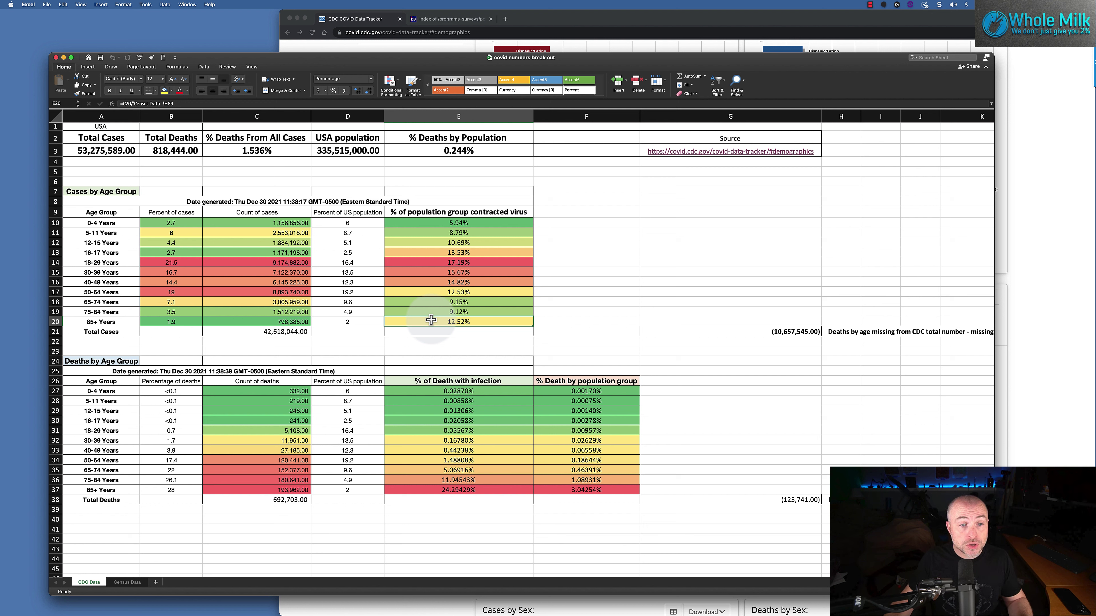
left_click(101, 324)
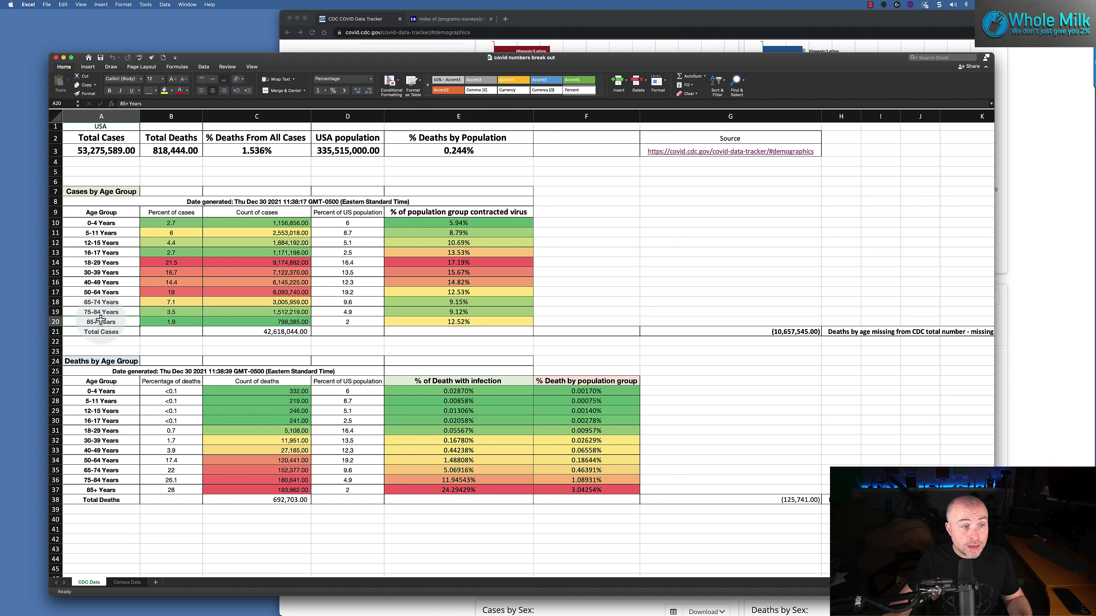
Check the 85+ population on the Census Data sheet against that group's case count, contraction percentage and infection death rate on CDC Data.
left_click(130, 582)
scroll(433, 318, "down", 10)
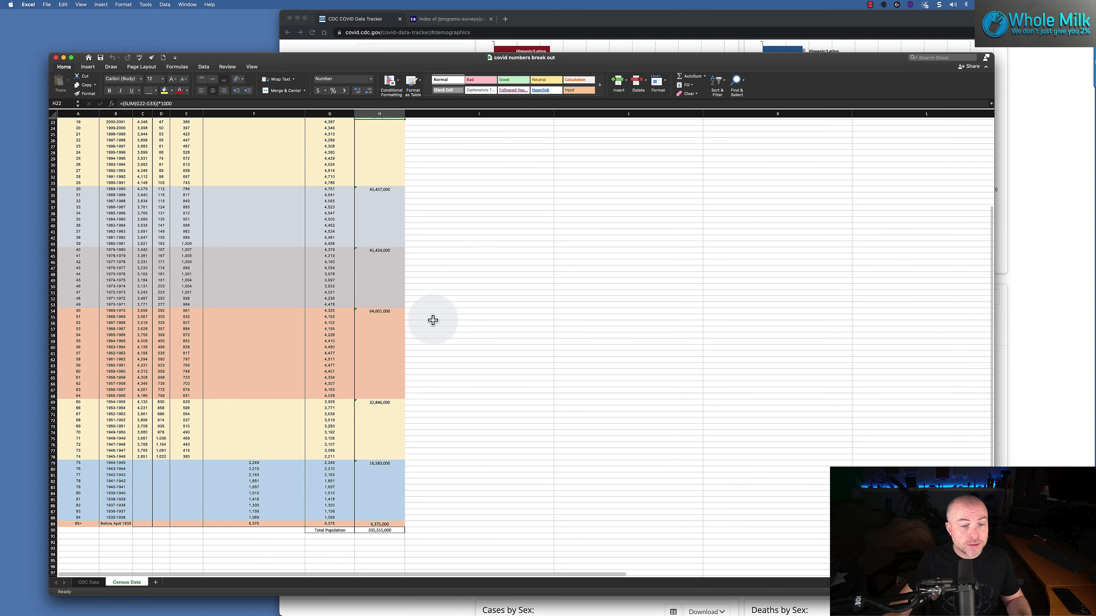
left_click(391, 465)
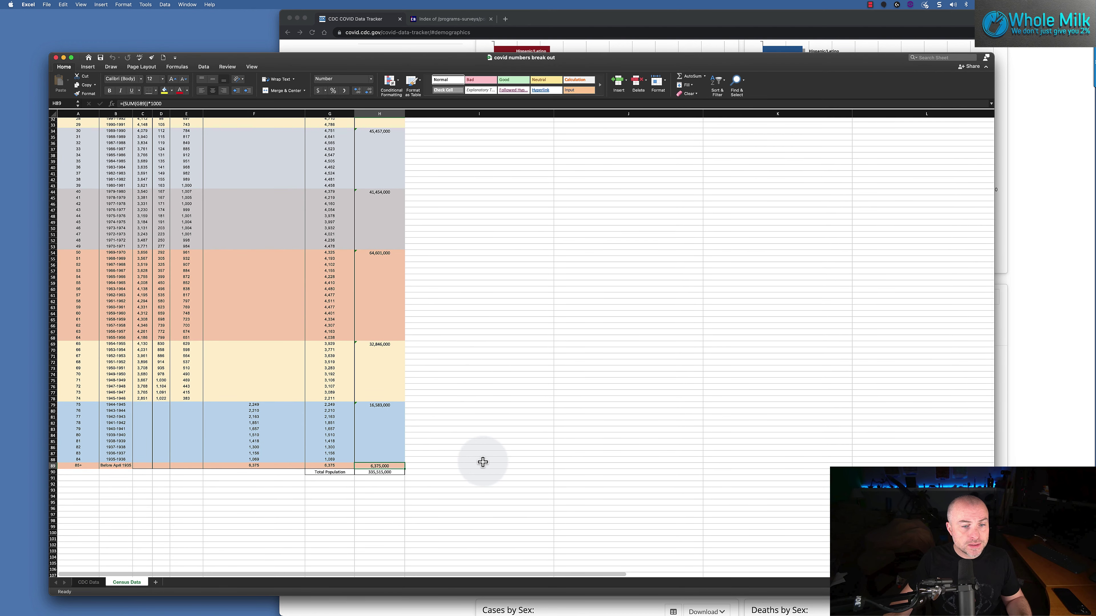
left_click(88, 583)
left_click(285, 324)
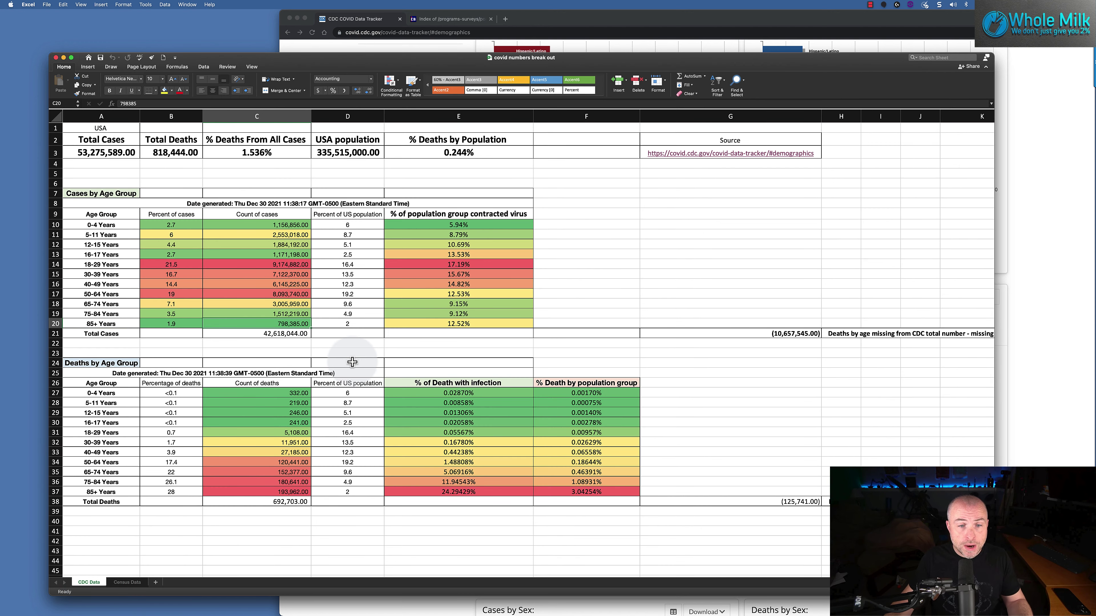
left_click(434, 325)
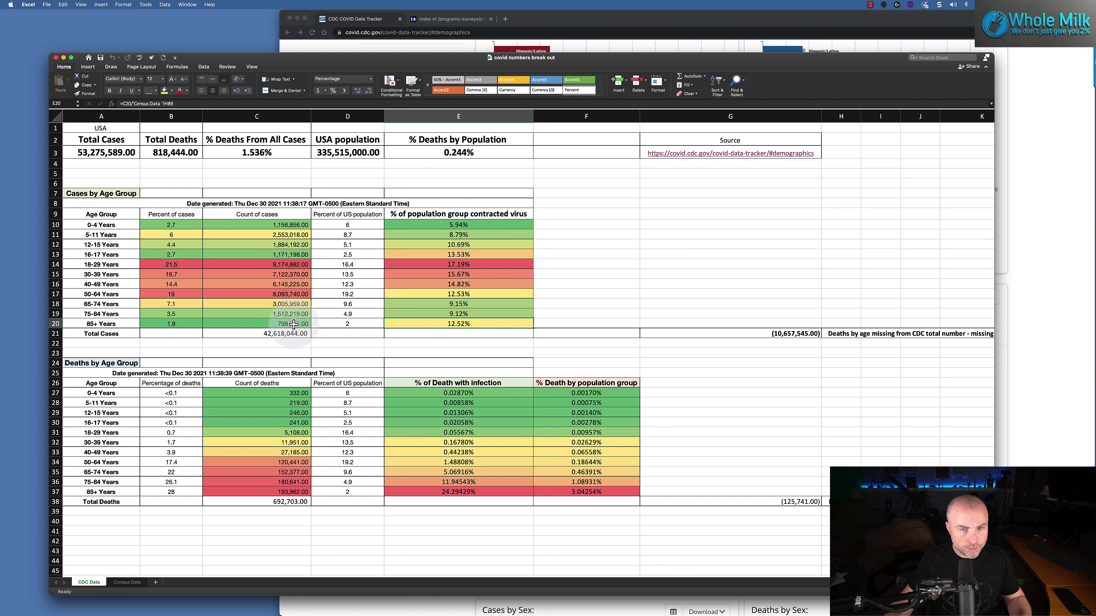
left_click(444, 491)
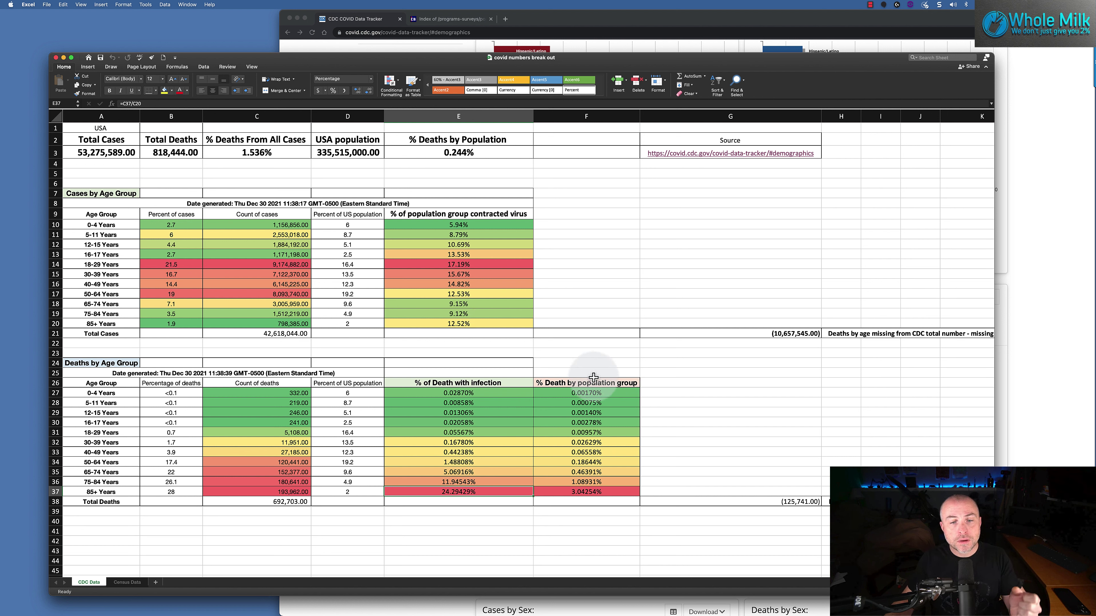
Review the % Death by population group column and the Census Data population formulas for ages 0-4, 5-11 and 12-15.
left_click_drag(586, 383, 592, 479)
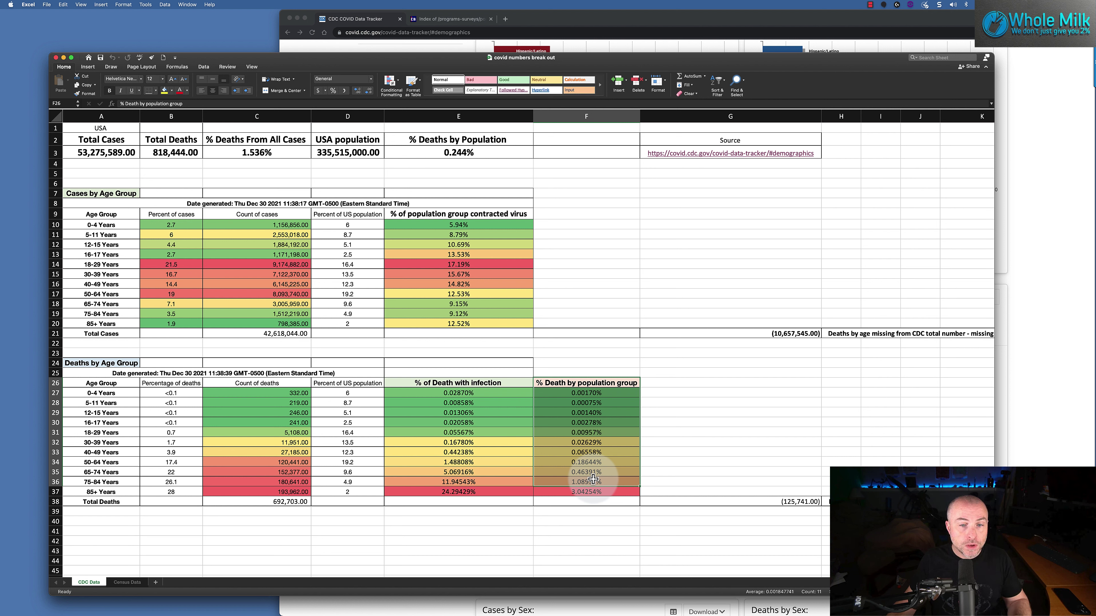
left_click(128, 582)
scroll(387, 303, "up", 10)
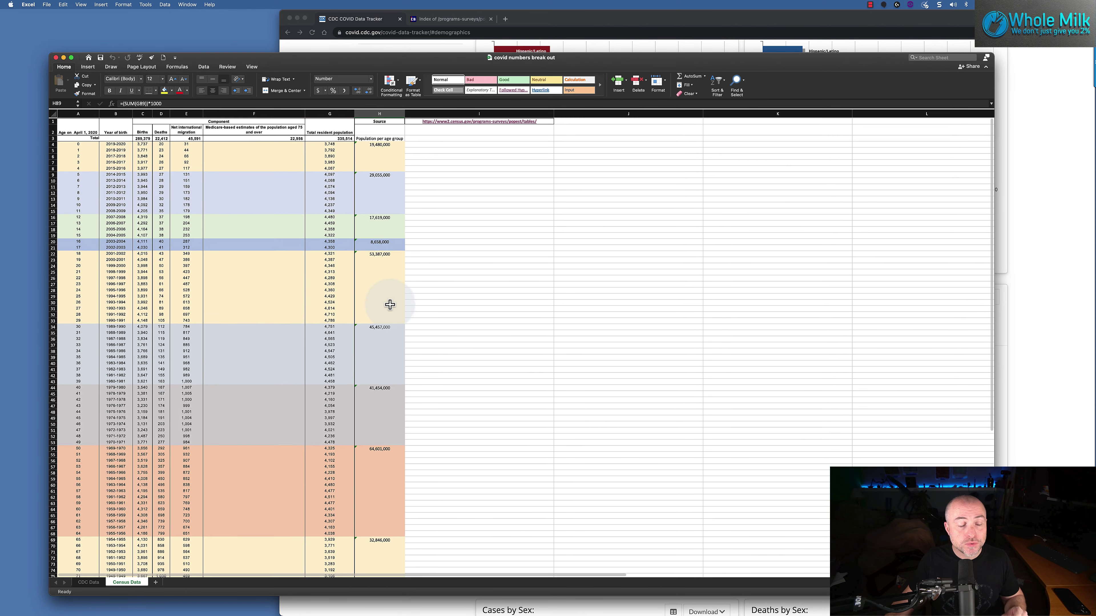
left_click_drag(78, 144, 91, 169)
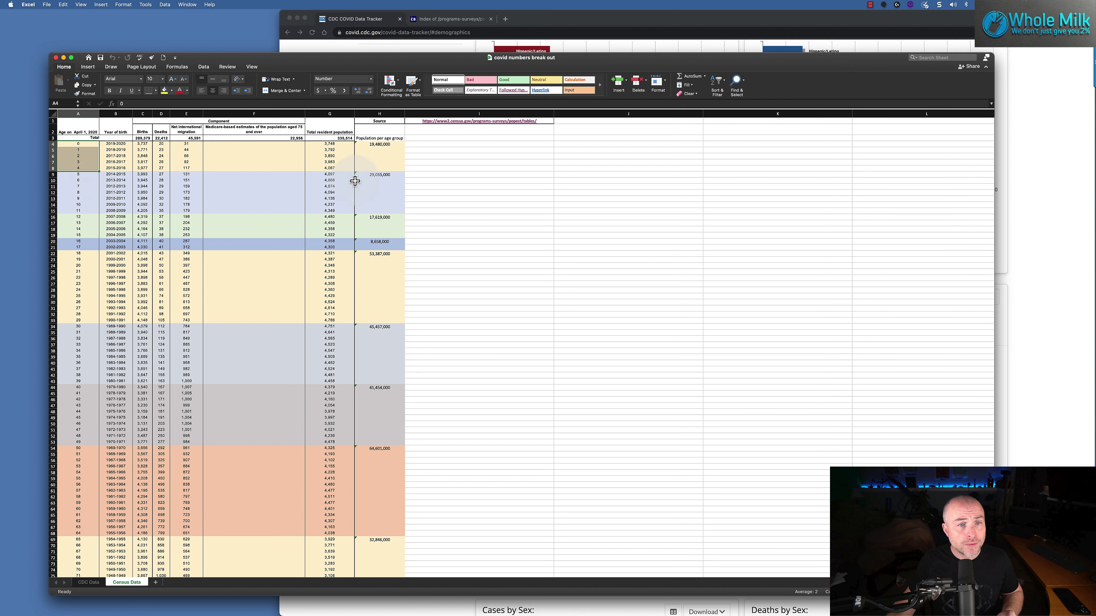
left_click(379, 145)
left_click(382, 174)
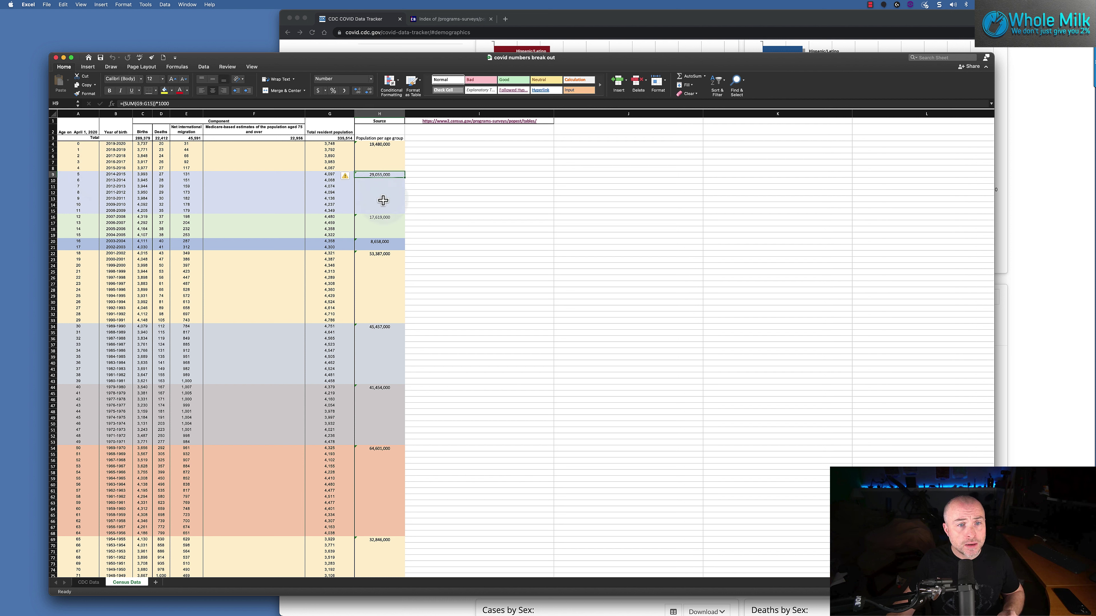
left_click(381, 218)
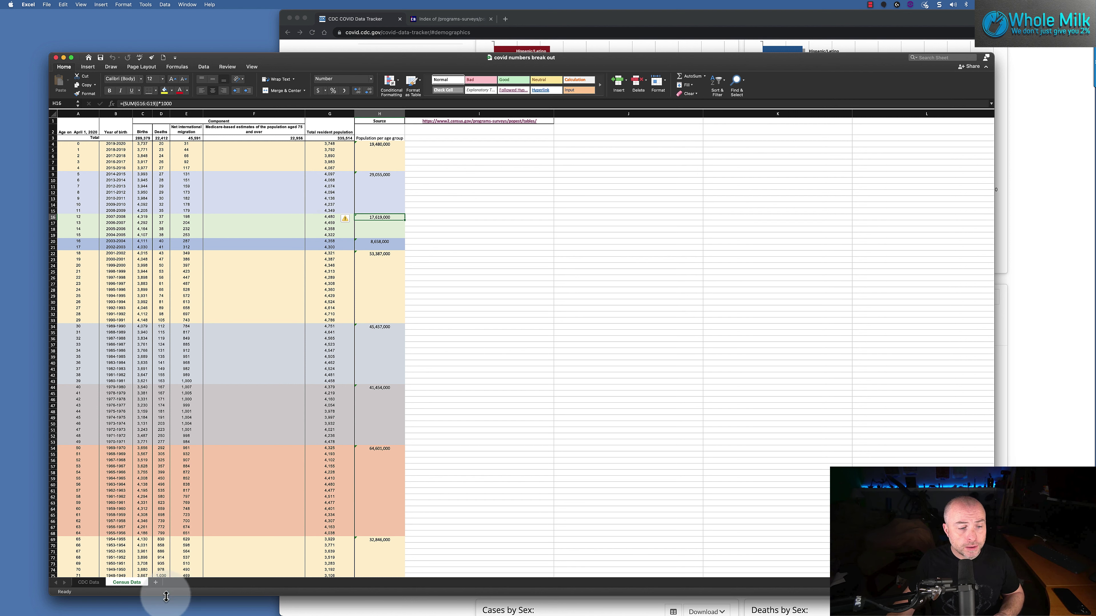
Trace the 0-4 group's % Death by population group from its count of deaths and its Census Data population.
left_click(93, 583)
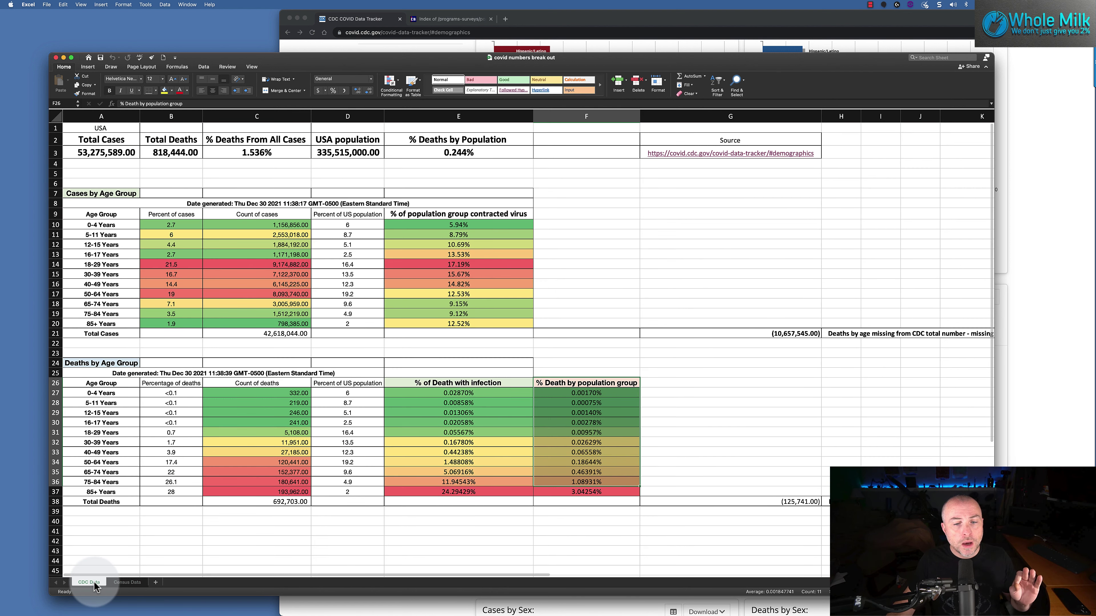
left_click(470, 543)
left_click(121, 394)
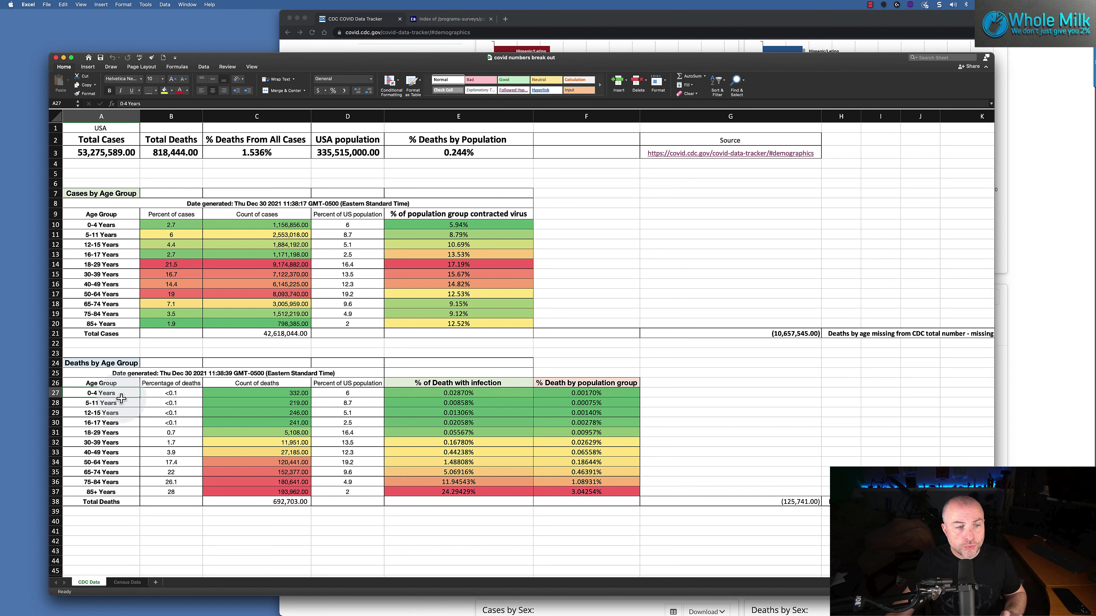
left_click(123, 584)
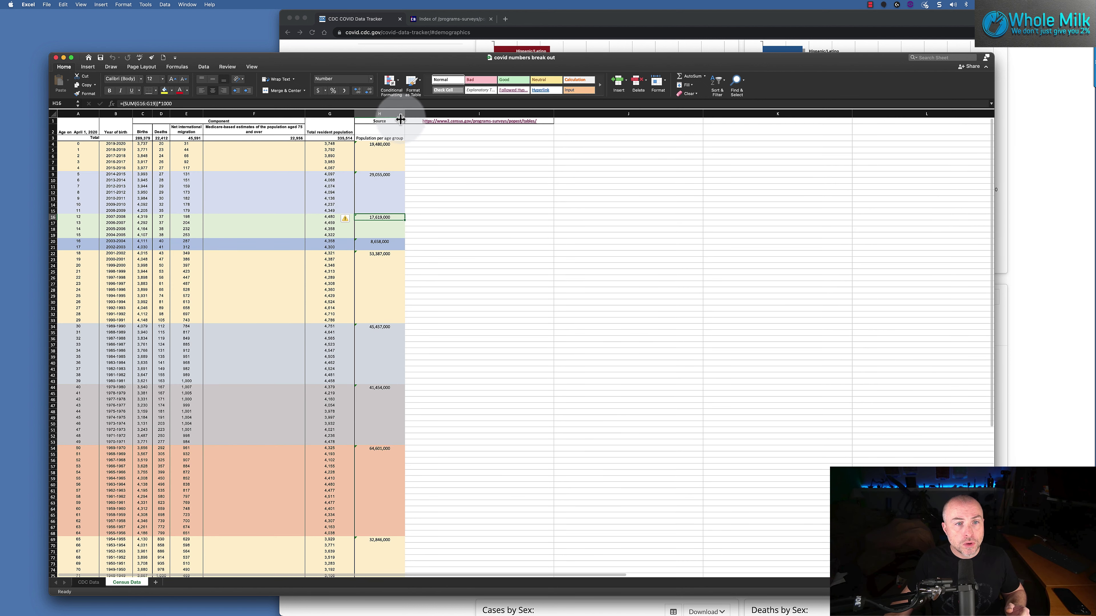
left_click(388, 143)
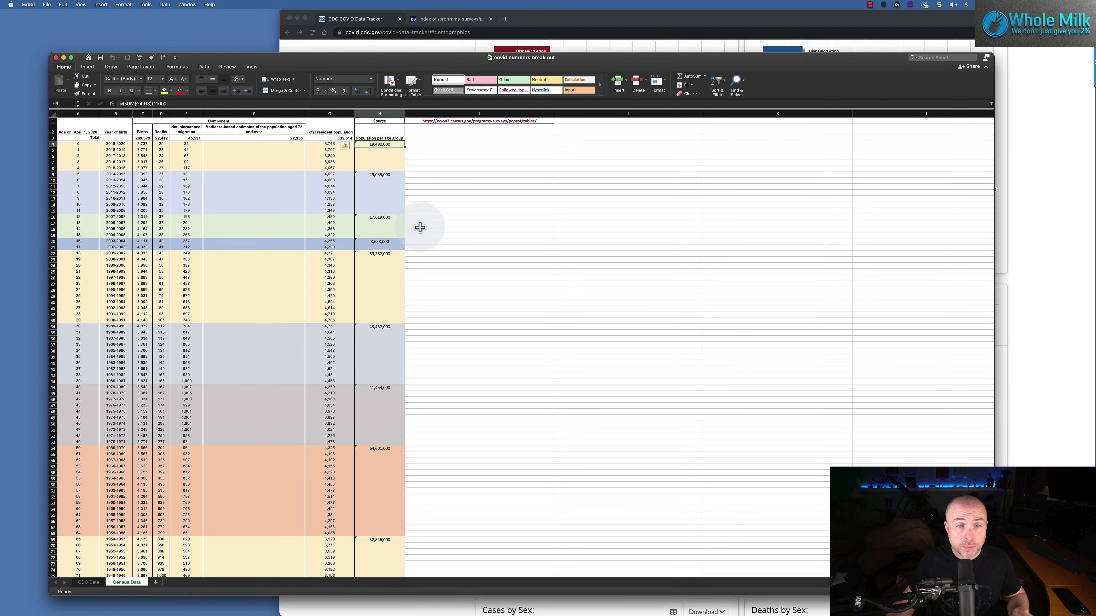
left_click(93, 580)
left_click(274, 394)
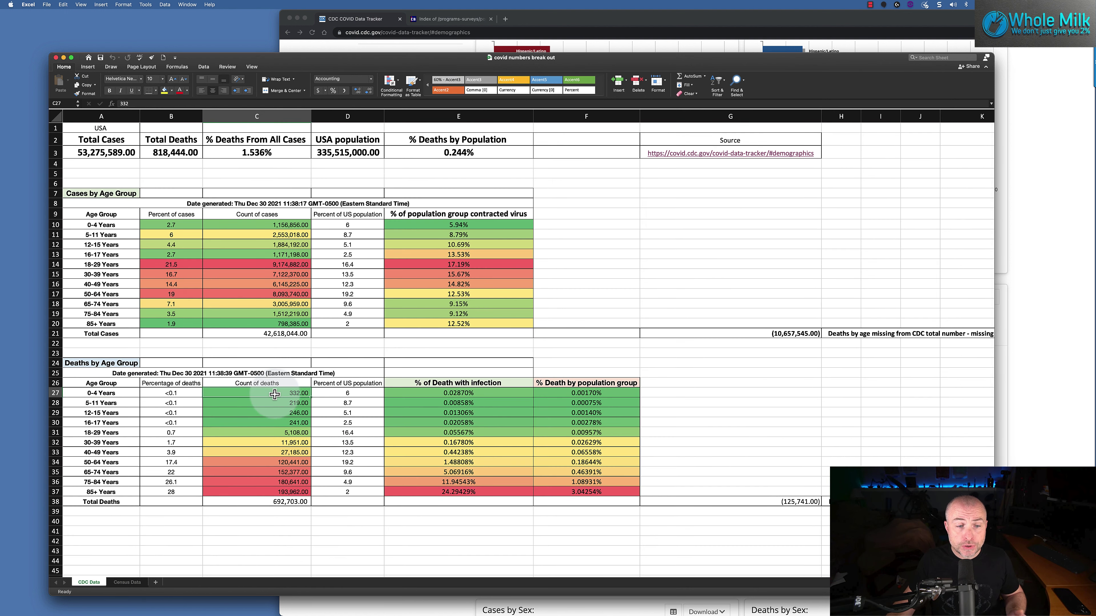
left_click(619, 393)
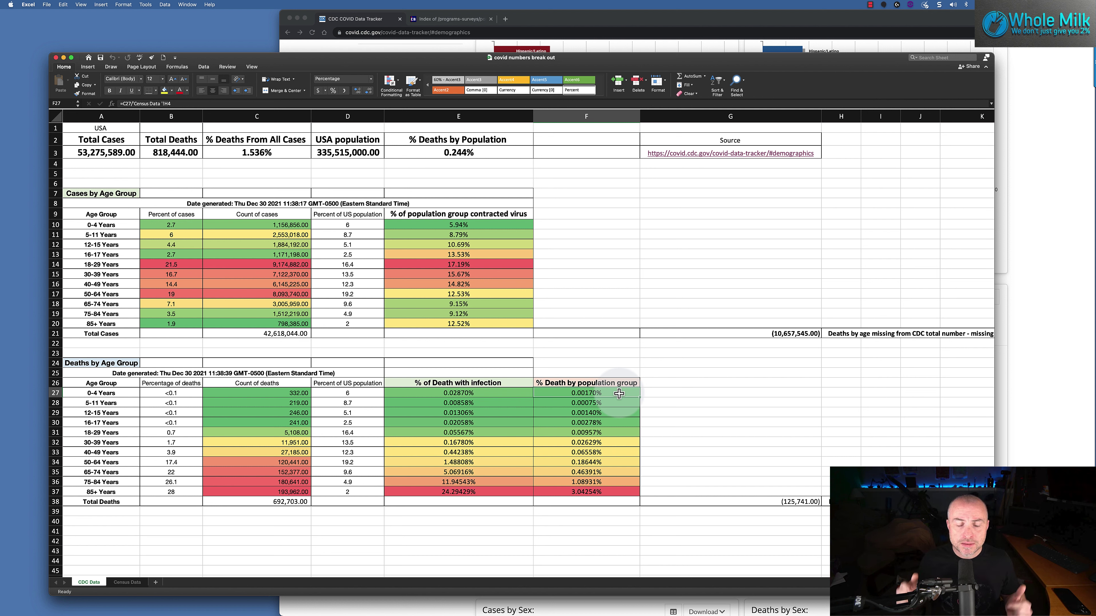
Compare % Death by population group with % of Death with infection for the age groups from 0-4 to 18-29.
left_click(94, 433)
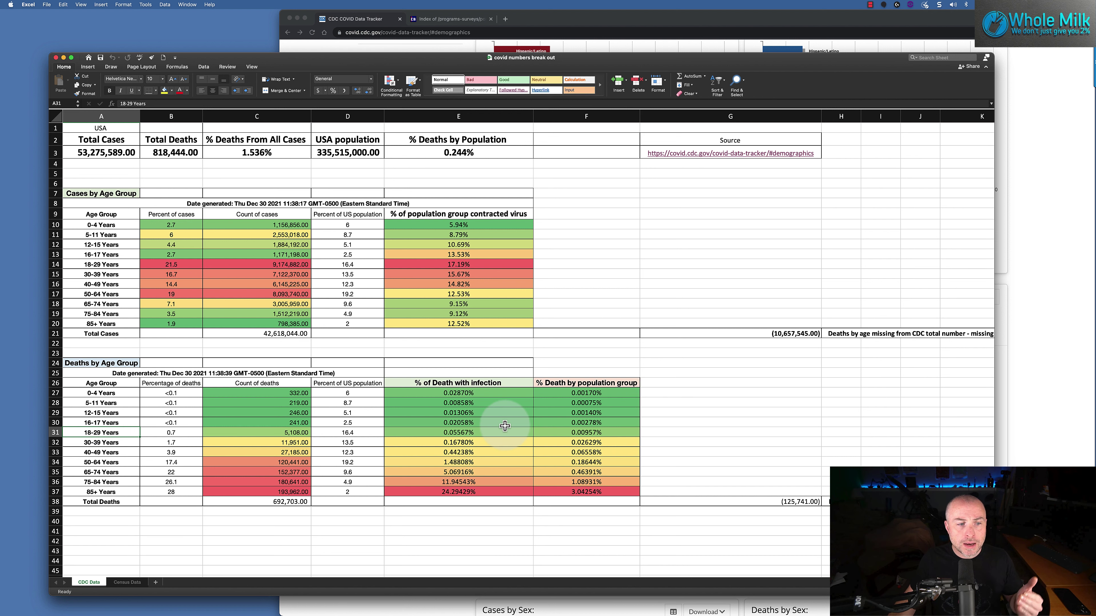
left_click_drag(587, 433, 587, 394)
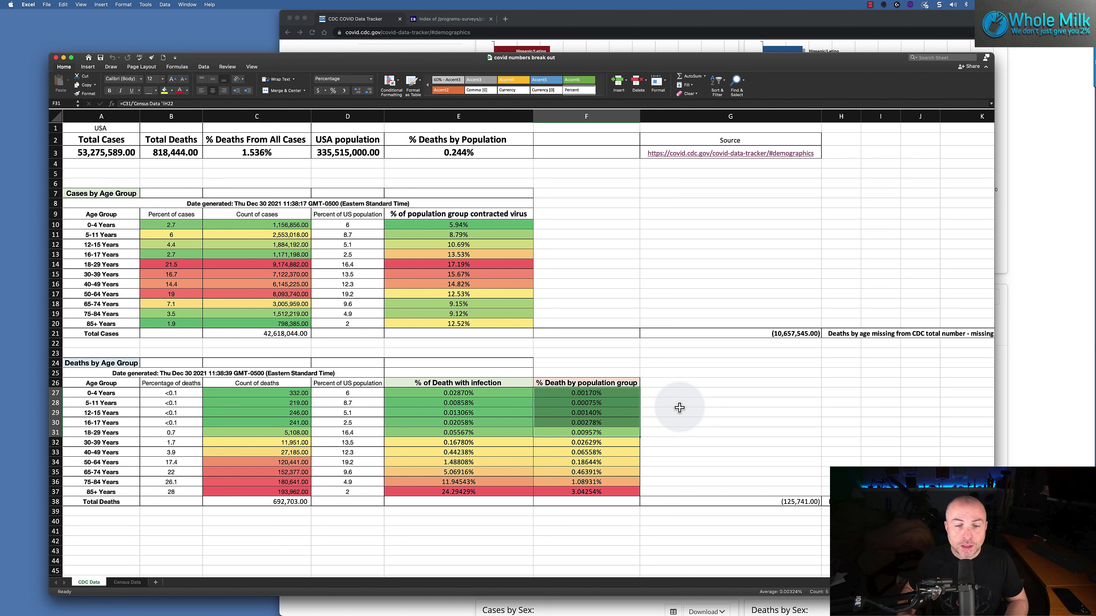
left_click_drag(518, 432, 516, 396)
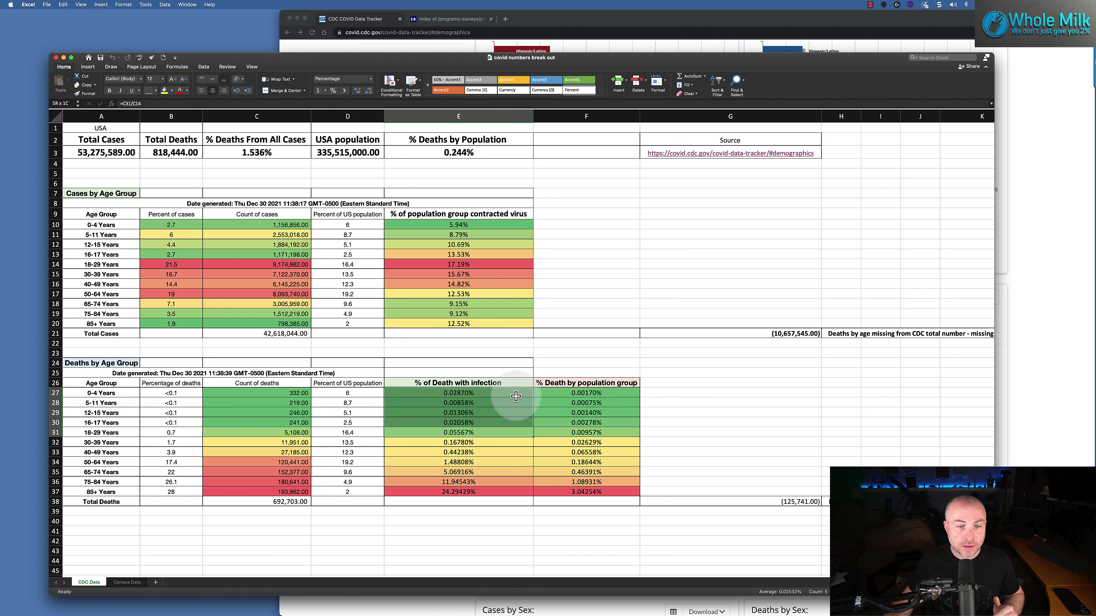
left_click_drag(587, 432, 594, 397)
left_click(528, 432)
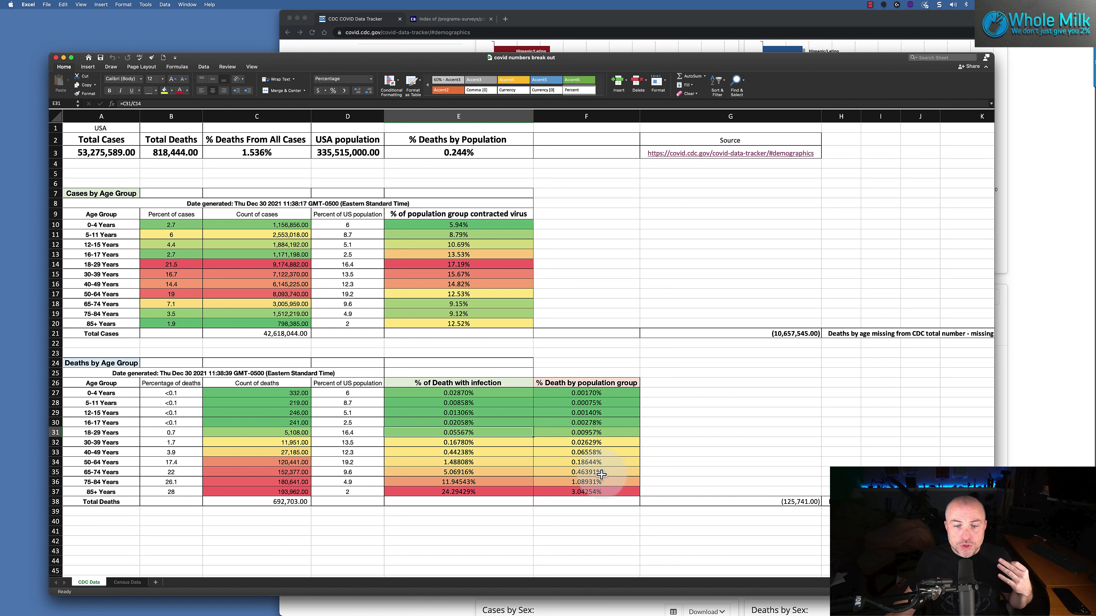
Inspect the 85+ group's % Death by population group value and formula.
left_click(598, 492)
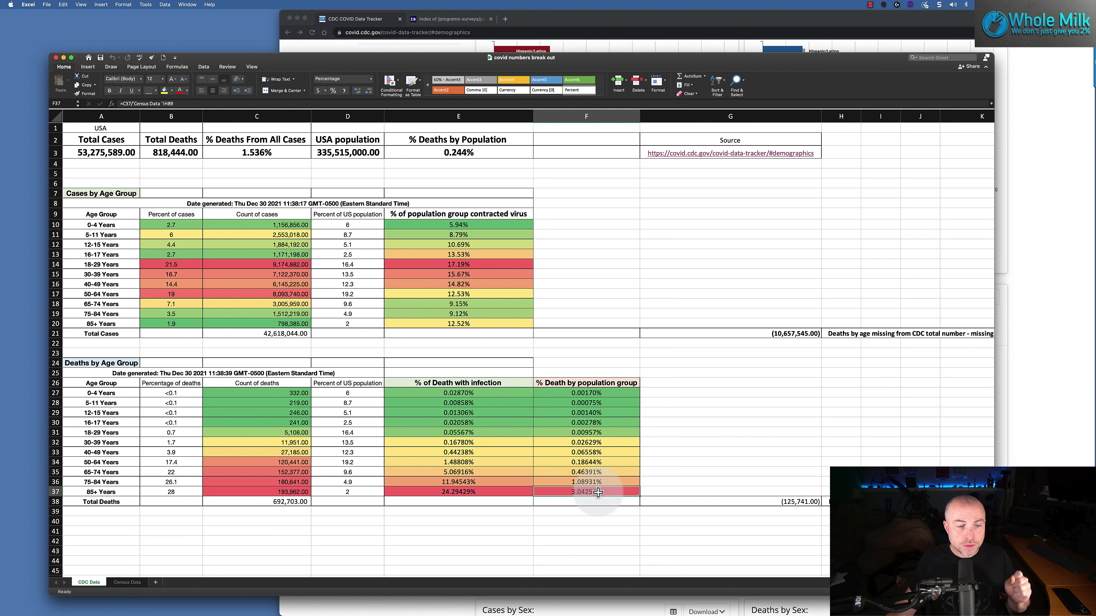
left_click(82, 492)
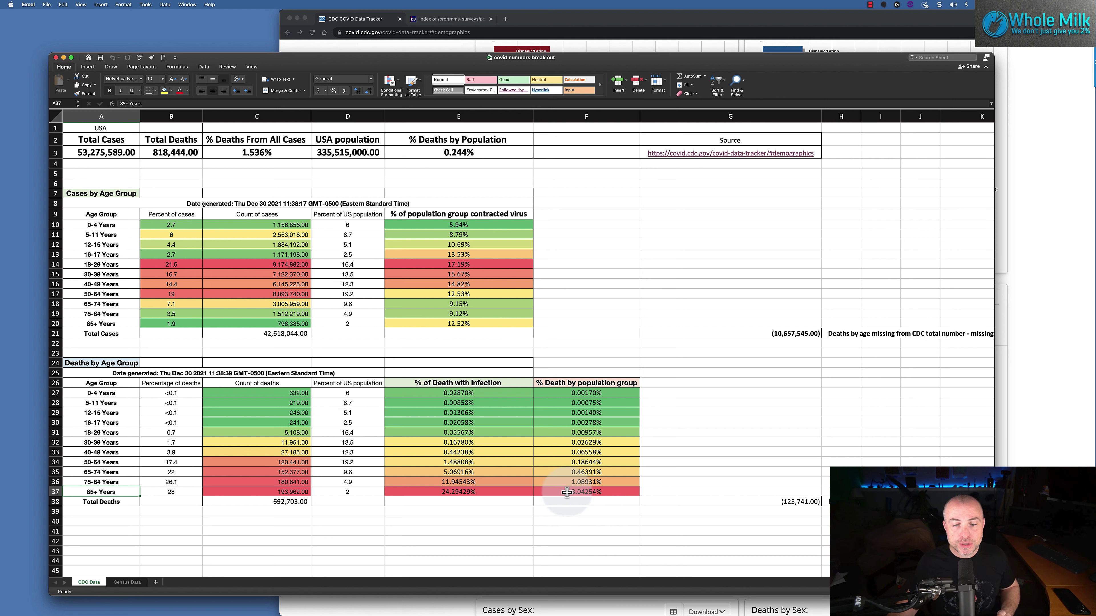
left_click(566, 493)
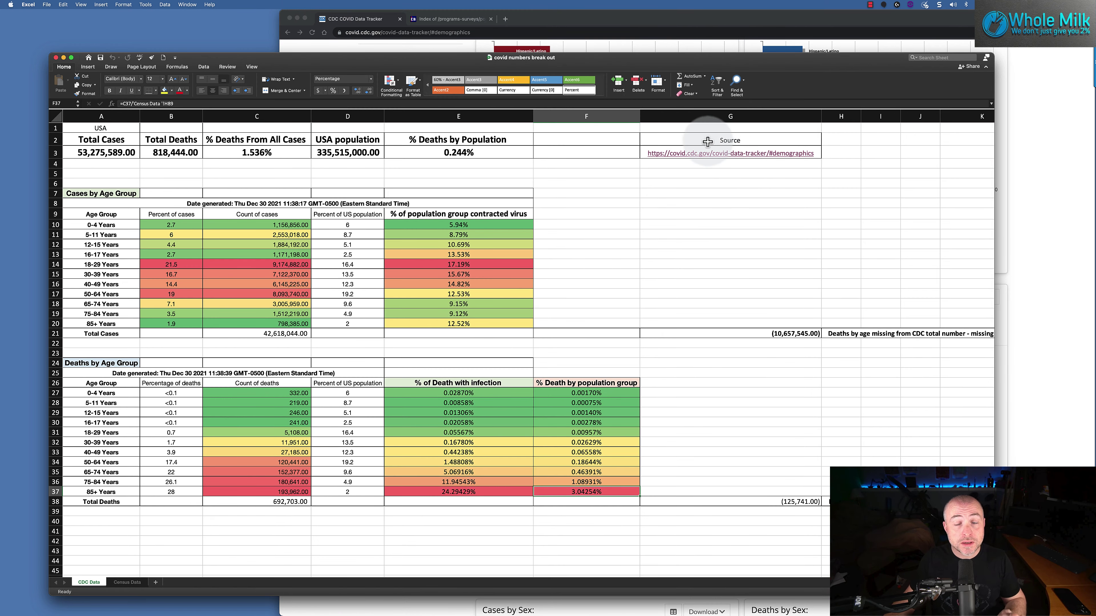
View the Census Data sheet's source and populations, and return to the CDC Data death percentages.
left_click(126, 583)
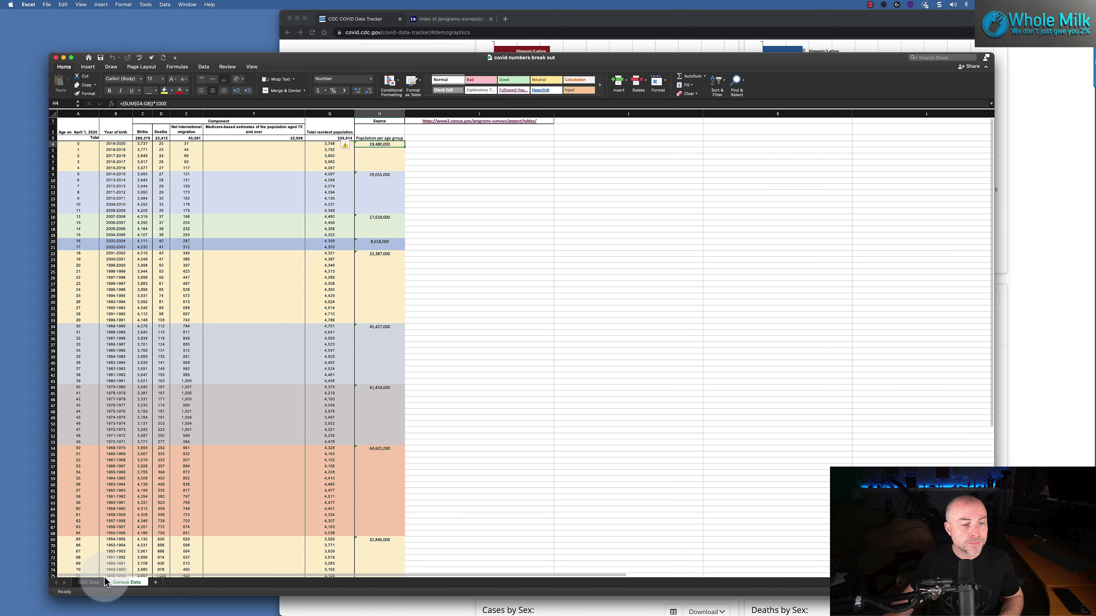
left_click(84, 582)
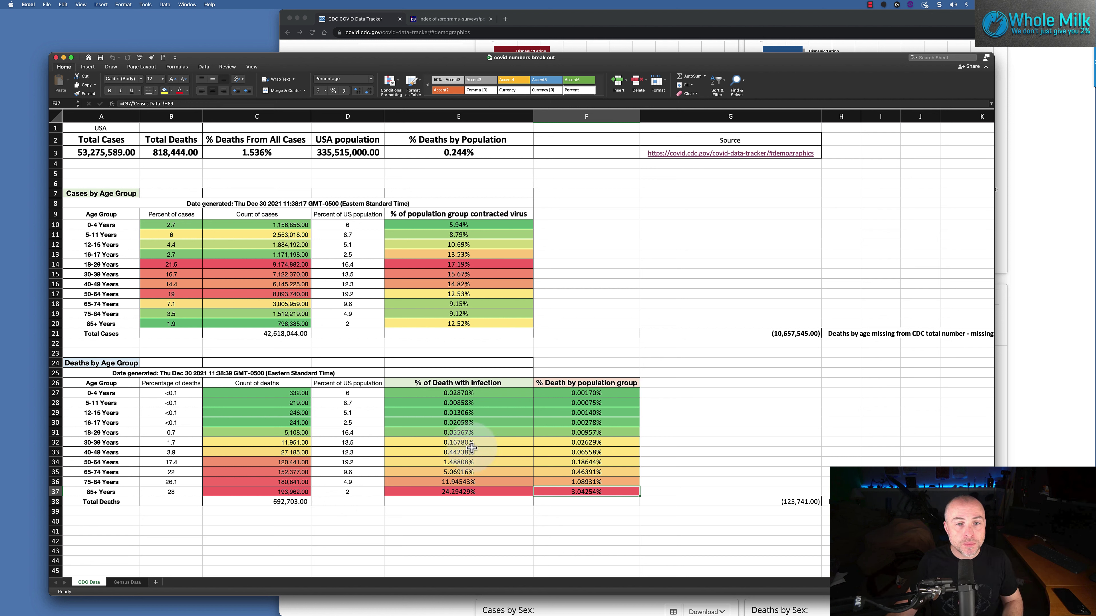
left_click(607, 363)
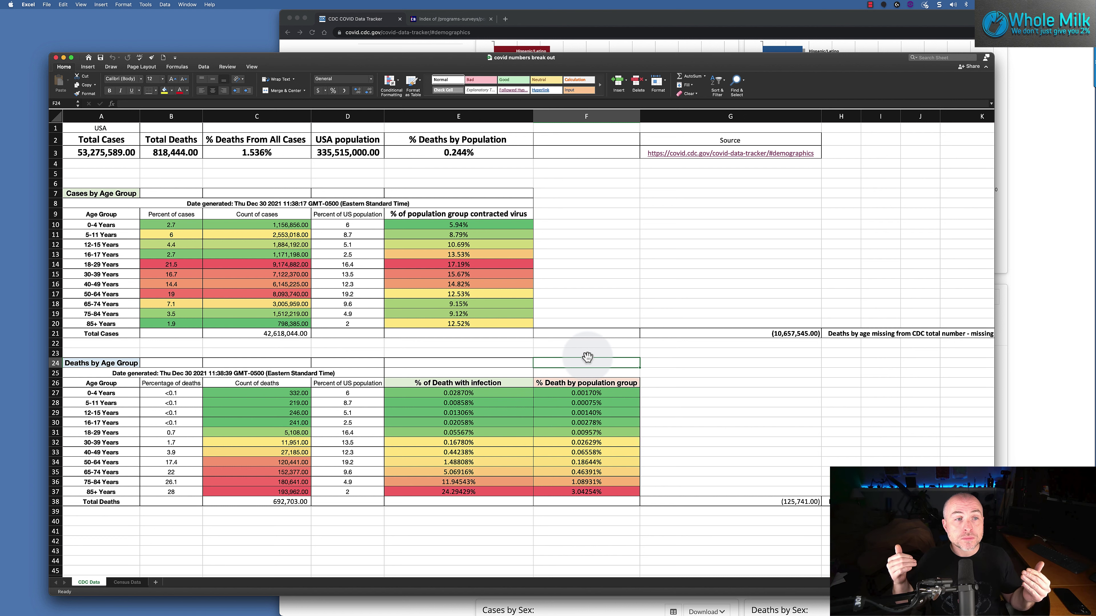
Switch to Chrome and compare the CDC COVID Data Tracker's Cases by Age Group totals with the Total Cases sum in the Excel sheet.
left_click(659, 14)
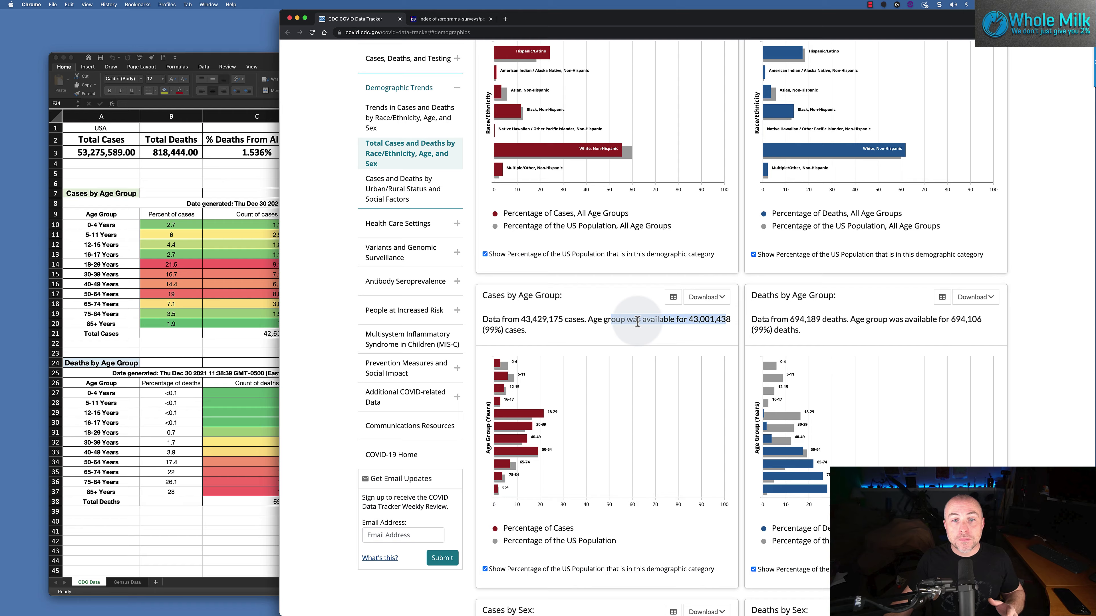
scroll(638, 323, "up", 10)
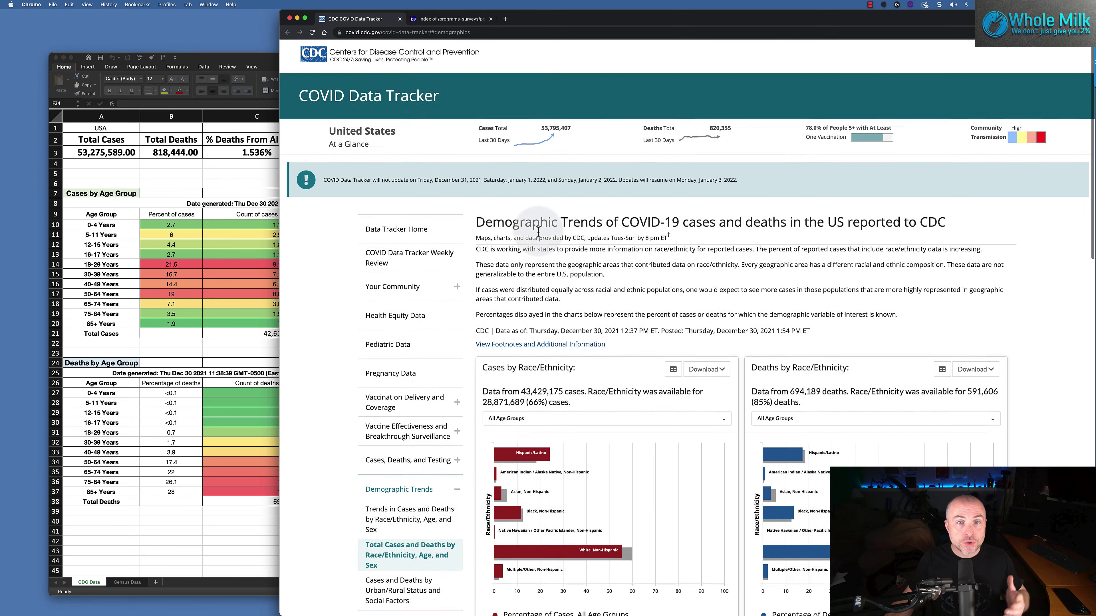
scroll(562, 215, "down", 10)
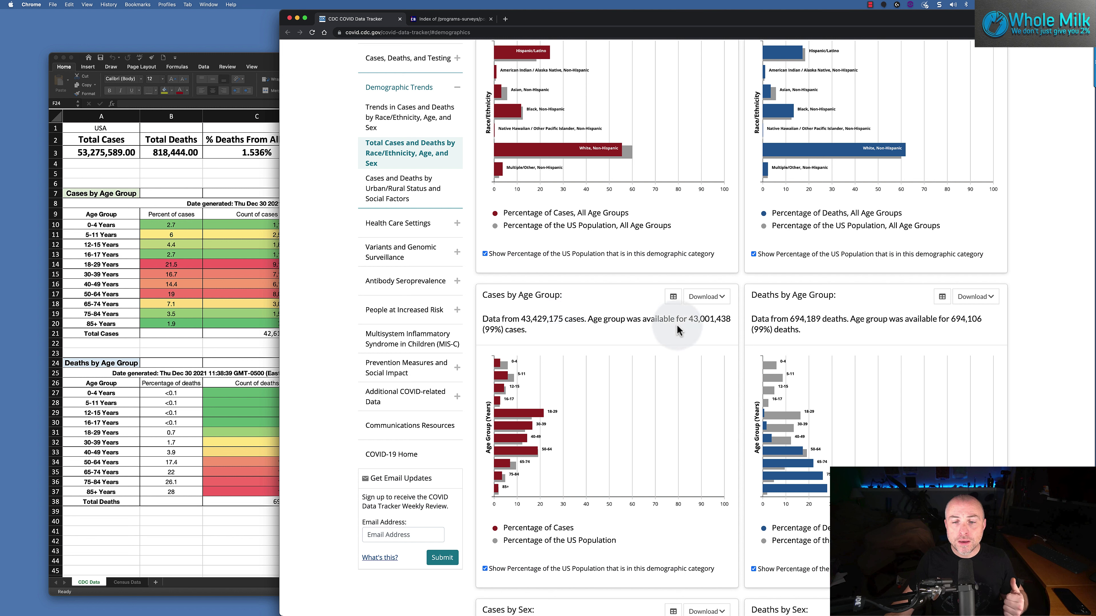
left_click_drag(684, 320, 716, 320)
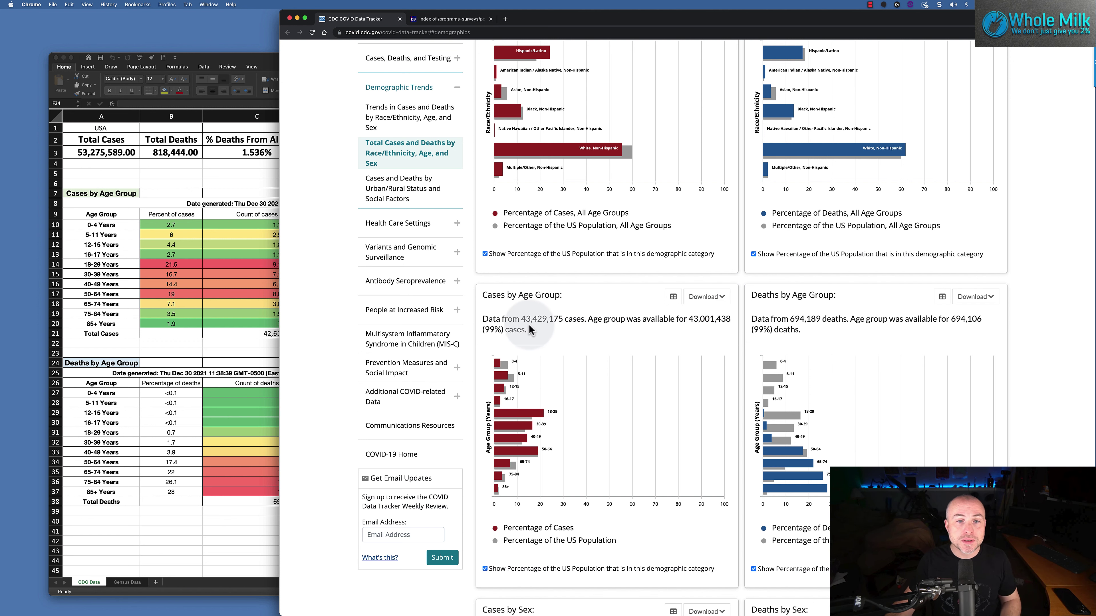
left_click_drag(520, 319, 570, 320)
left_click(207, 326)
left_click(267, 333)
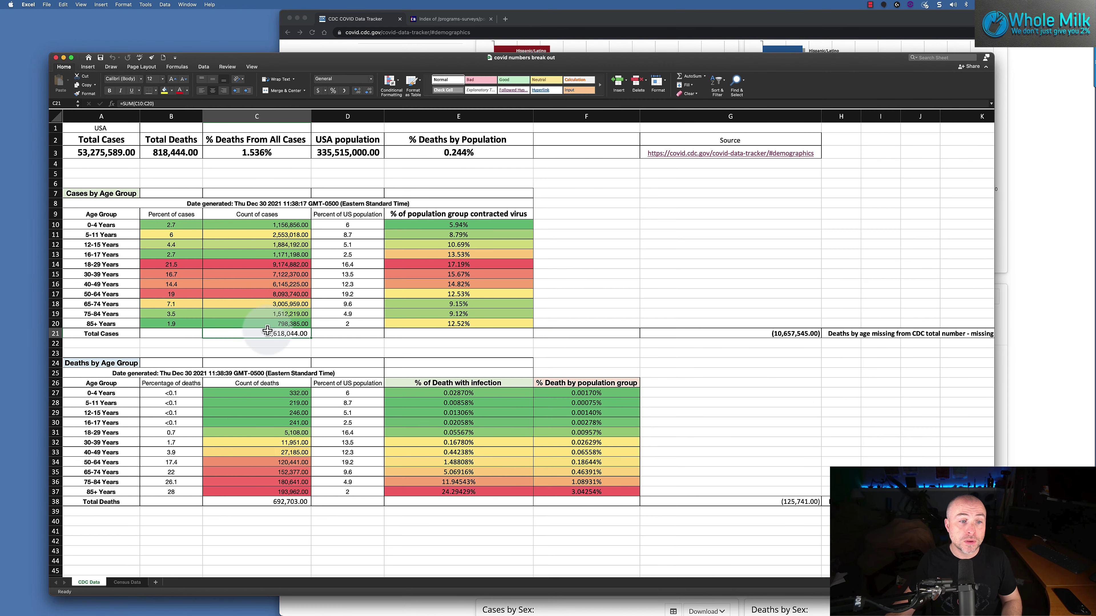